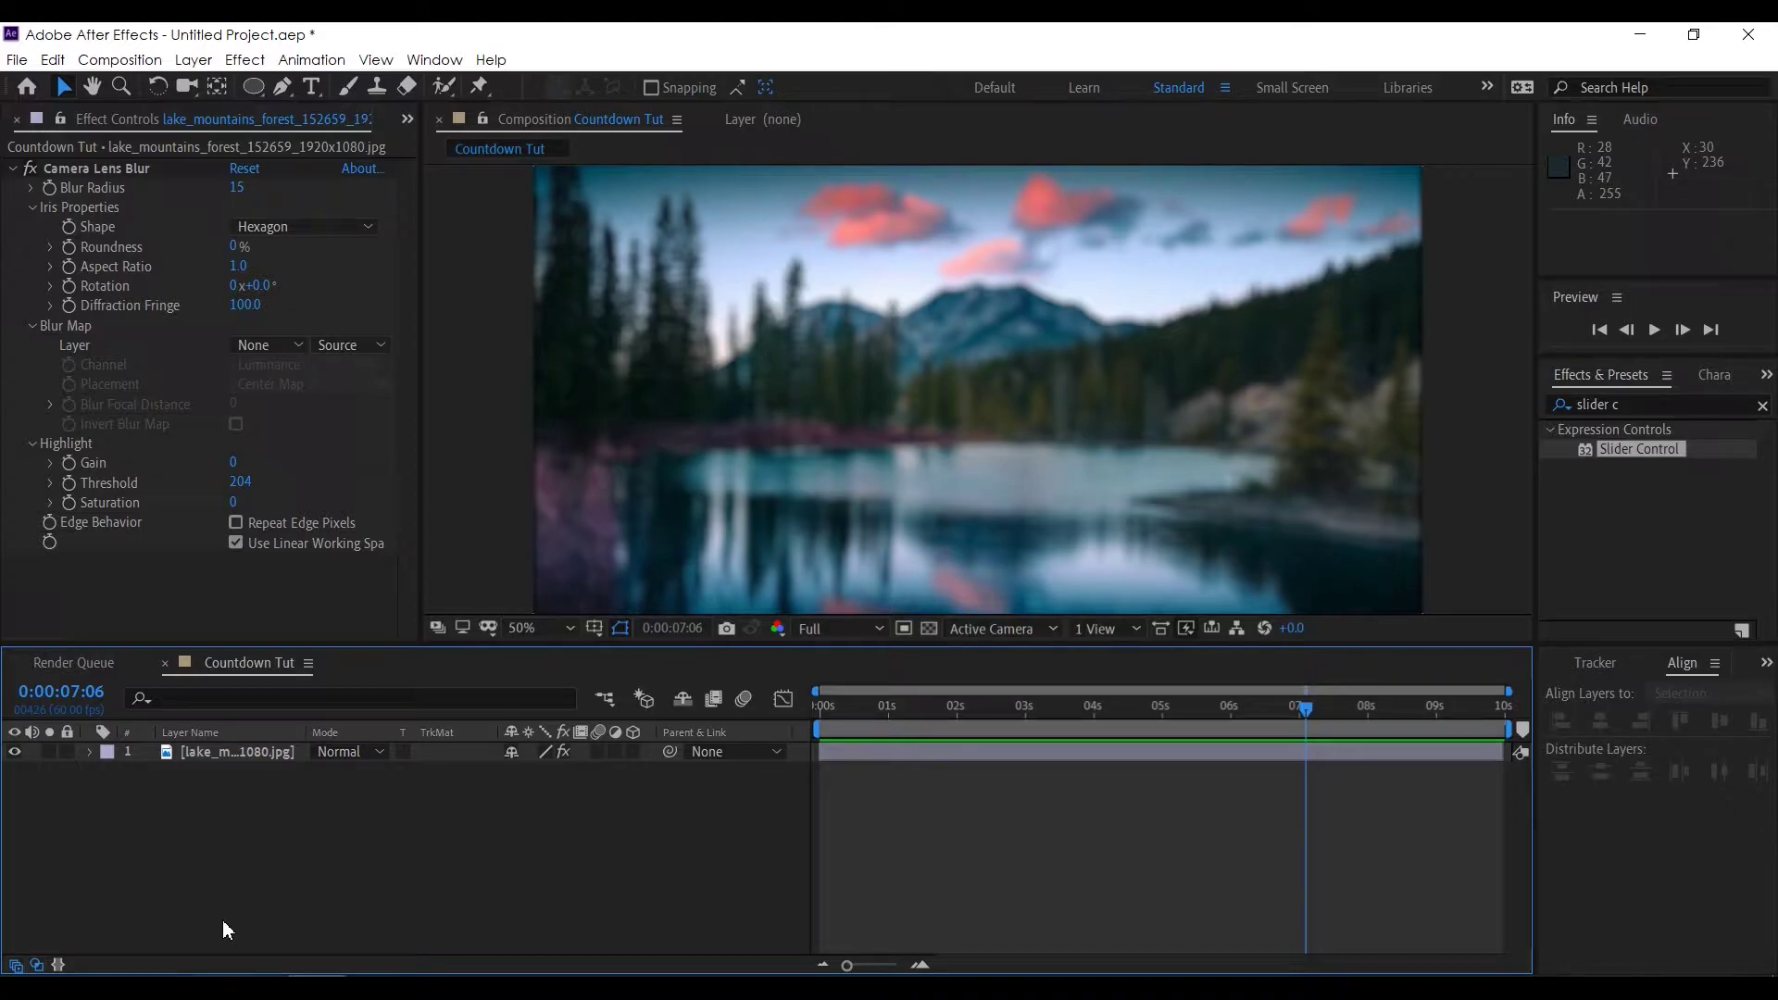
Step: Create a white '0' text layer over the blurred lake photo
click(312, 86)
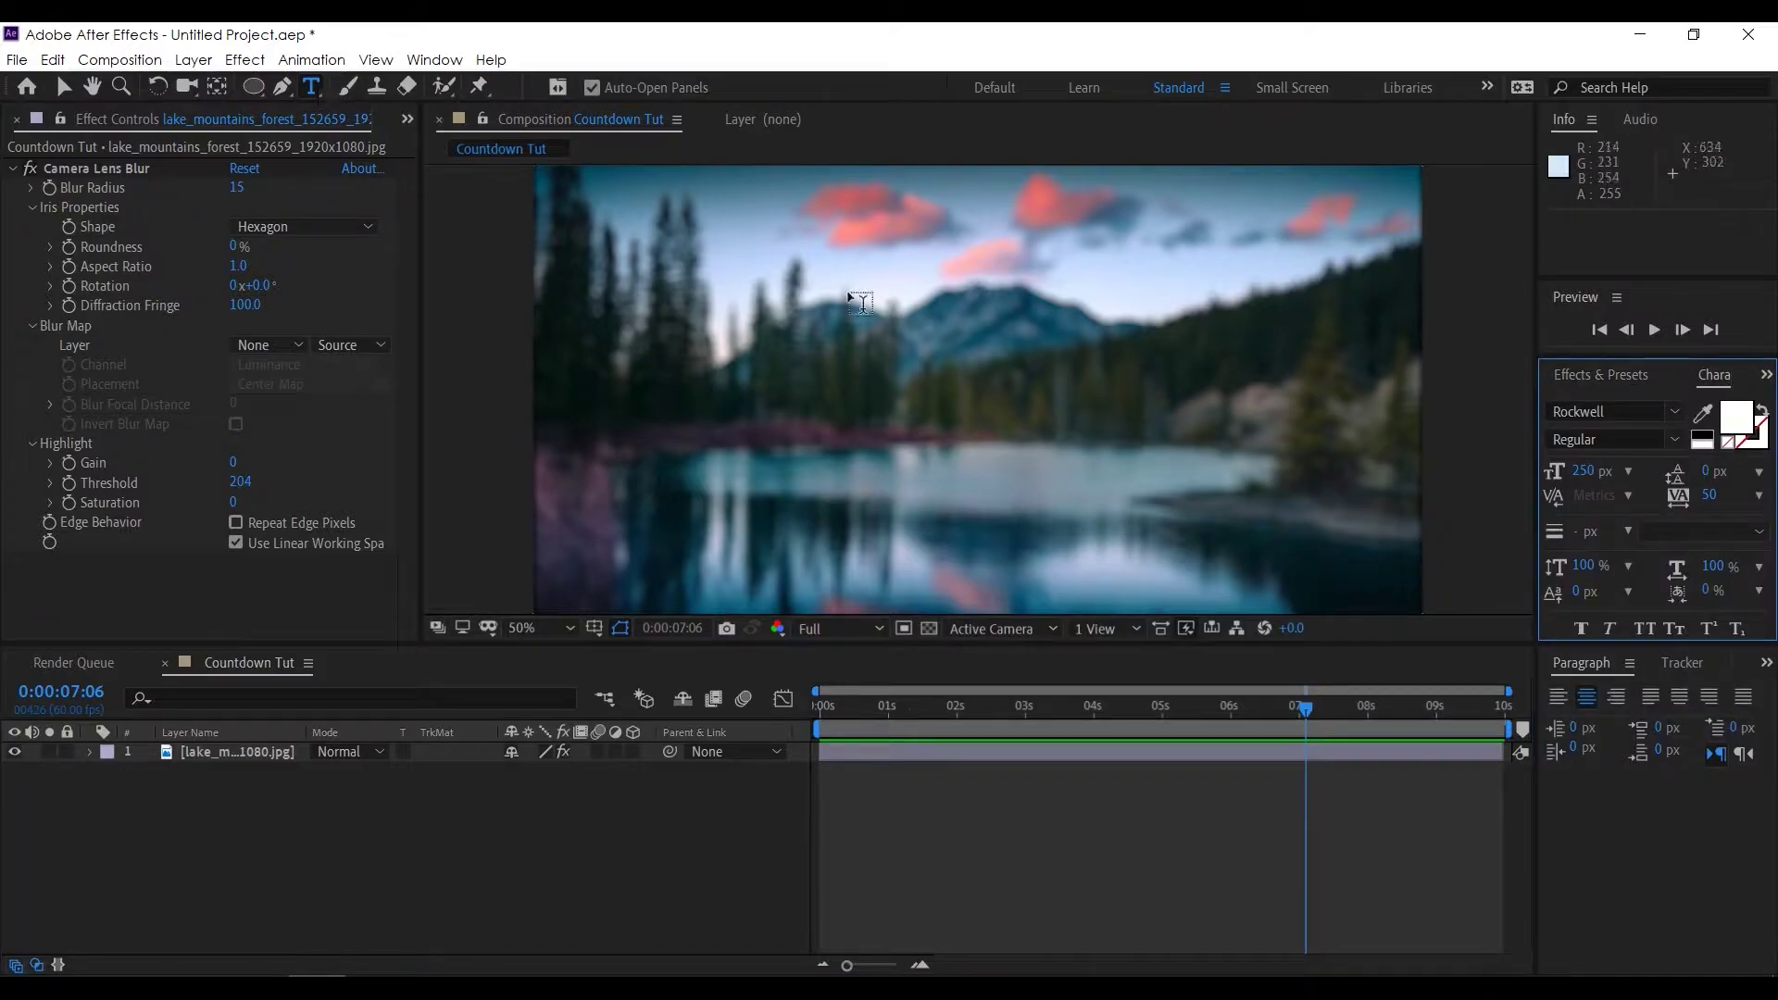
click(936, 375)
text(0)
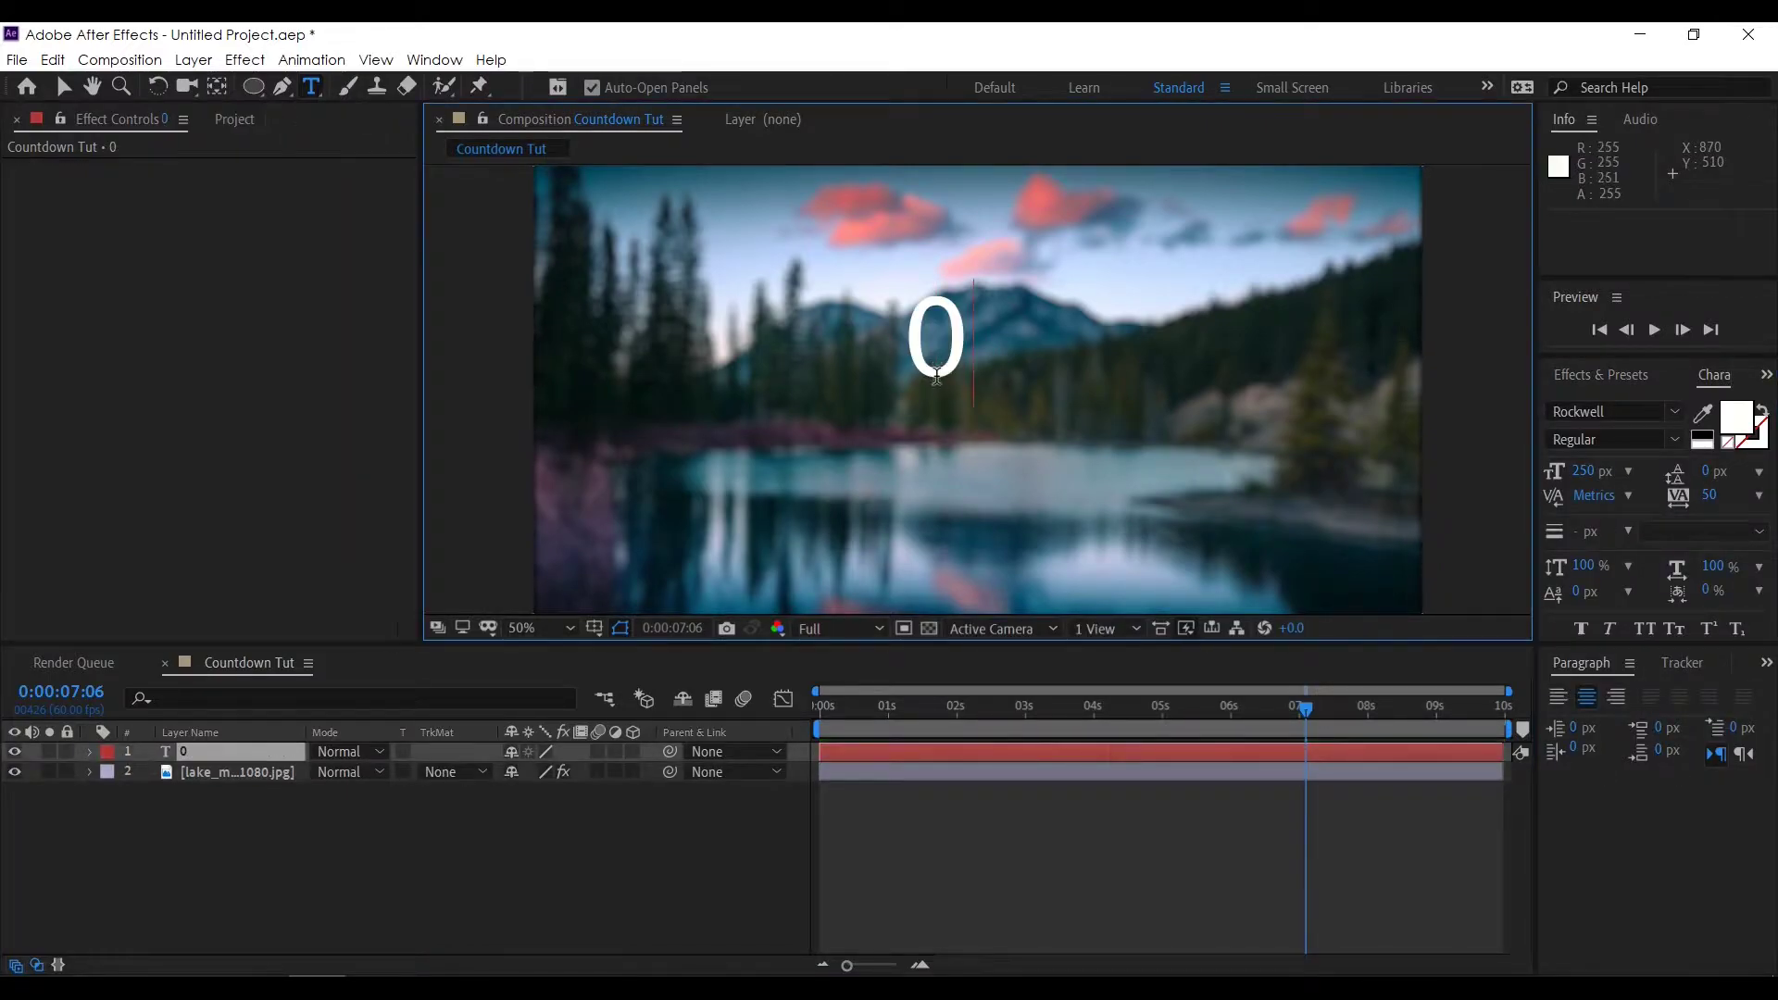
click(941, 854)
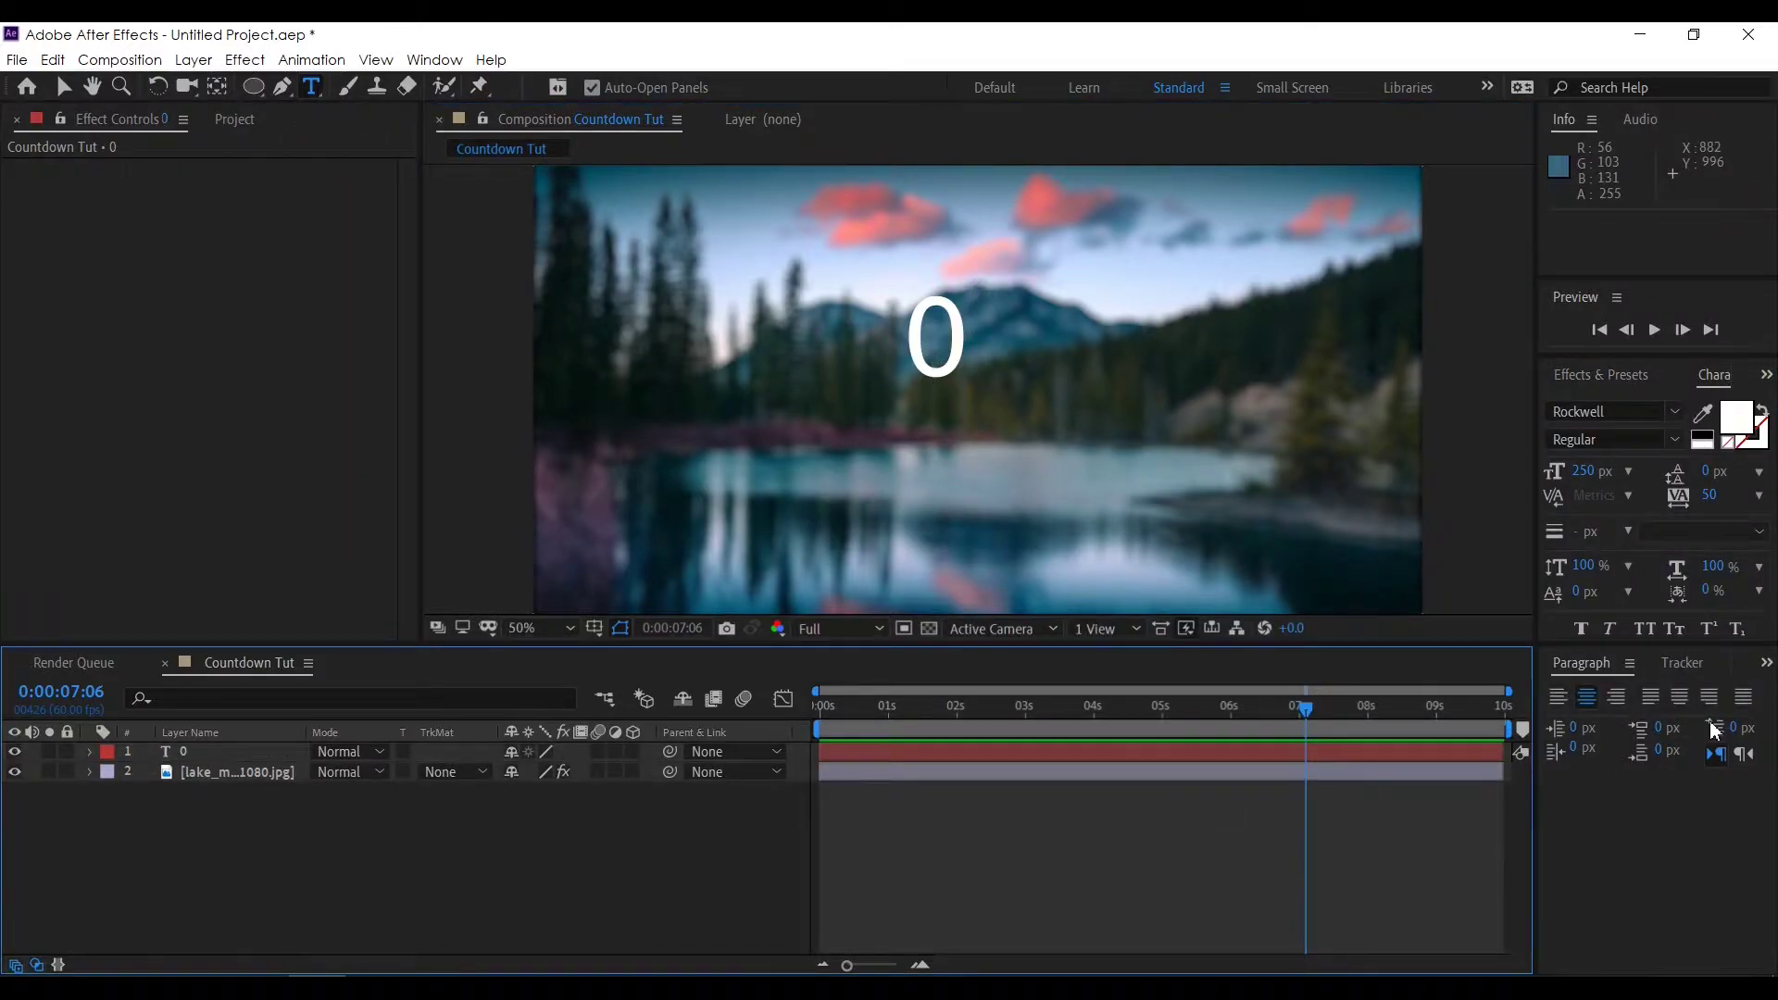
Step: Centre the 0 horizontally and vertically with the Align panel, then return to the timeline start
click(1765, 662)
click(1706, 736)
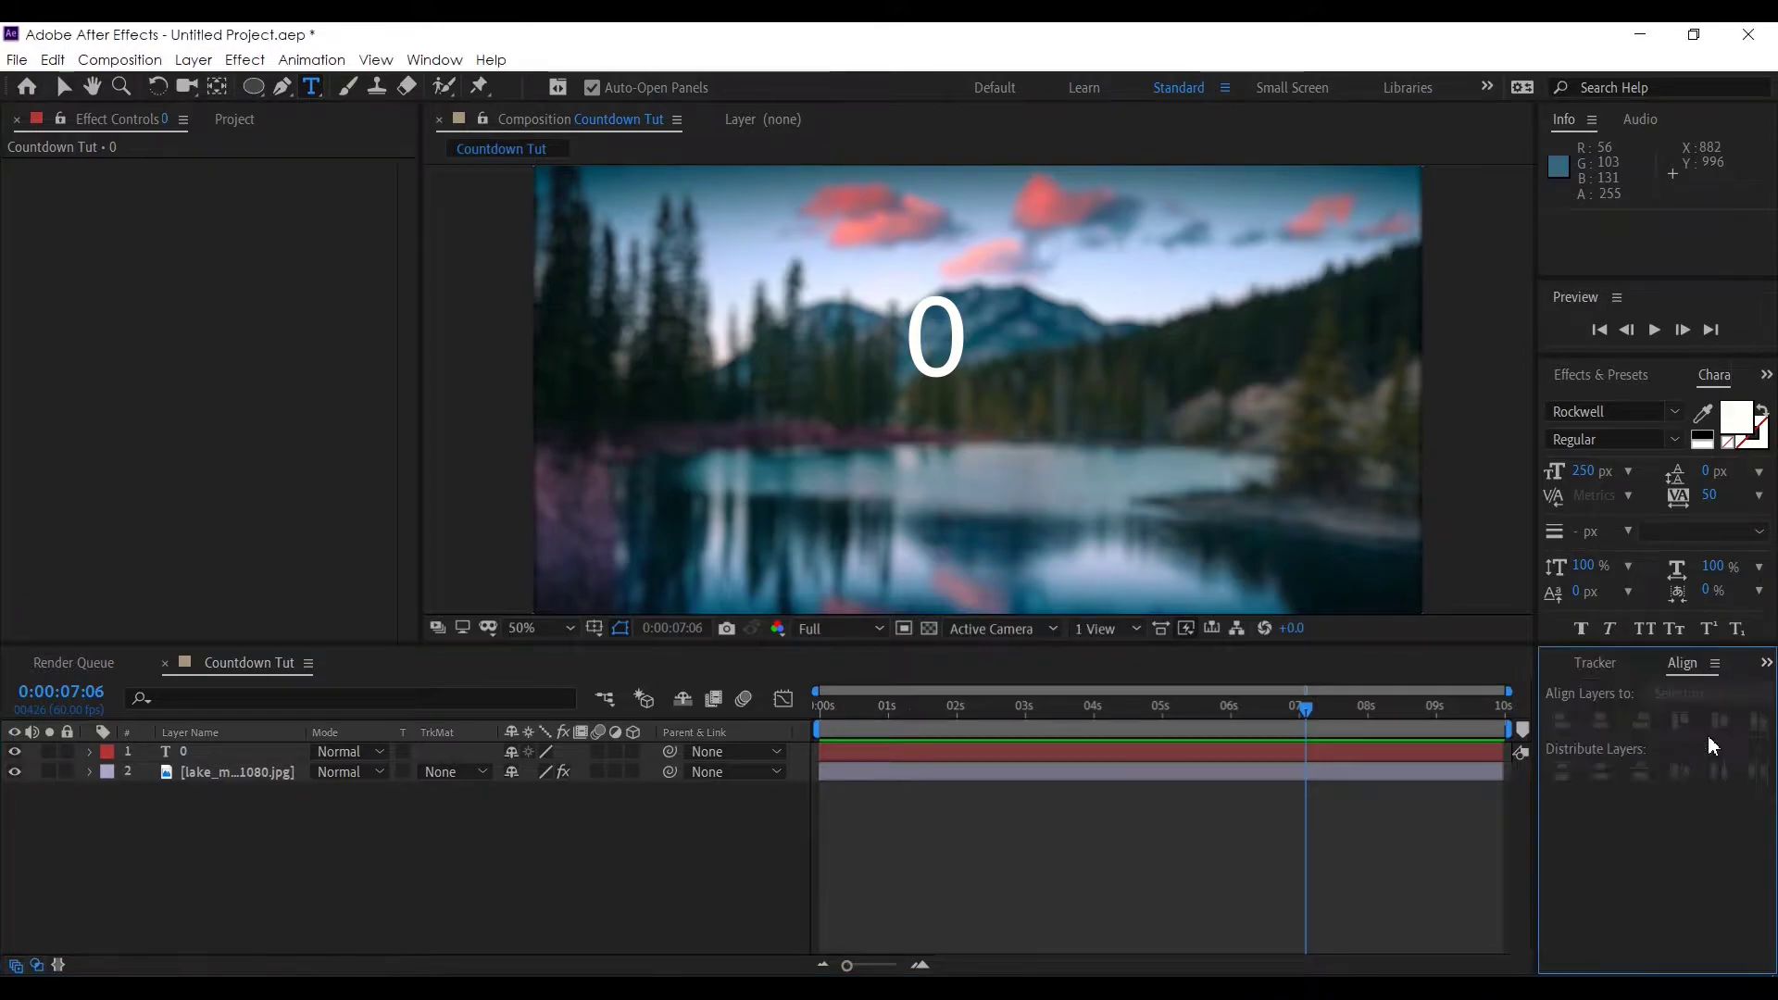
click(202, 754)
key(Return)
click(1601, 722)
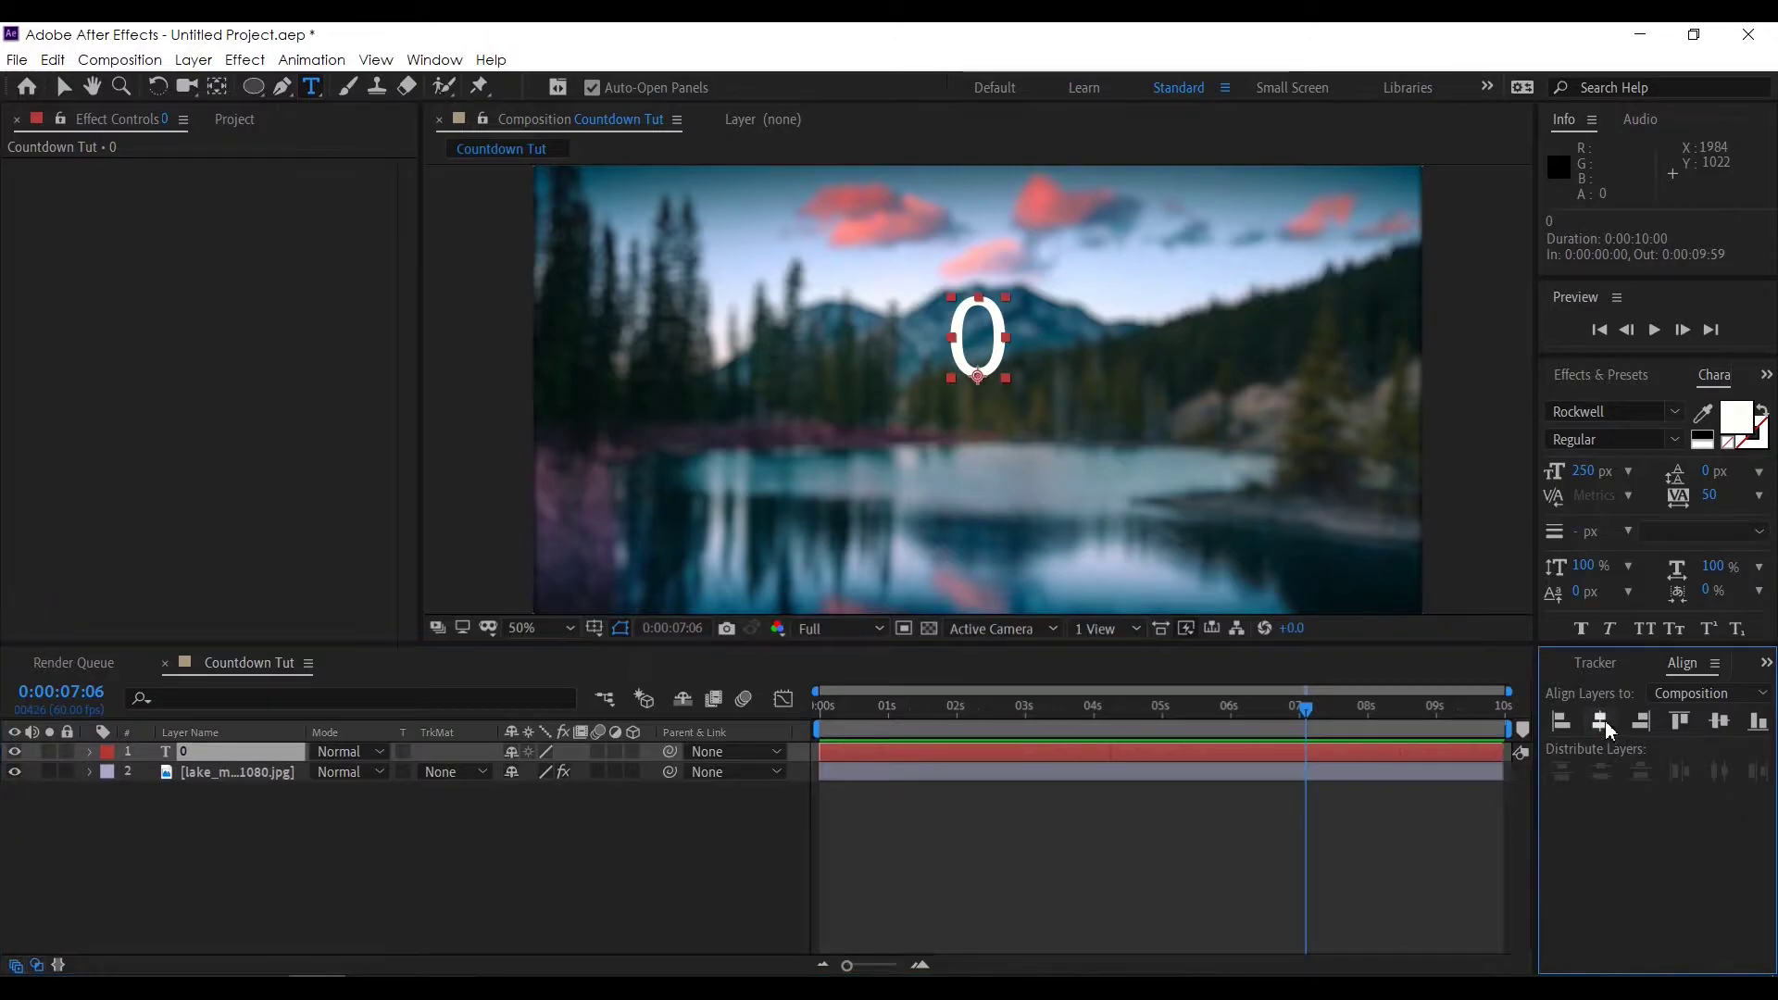
click(1719, 721)
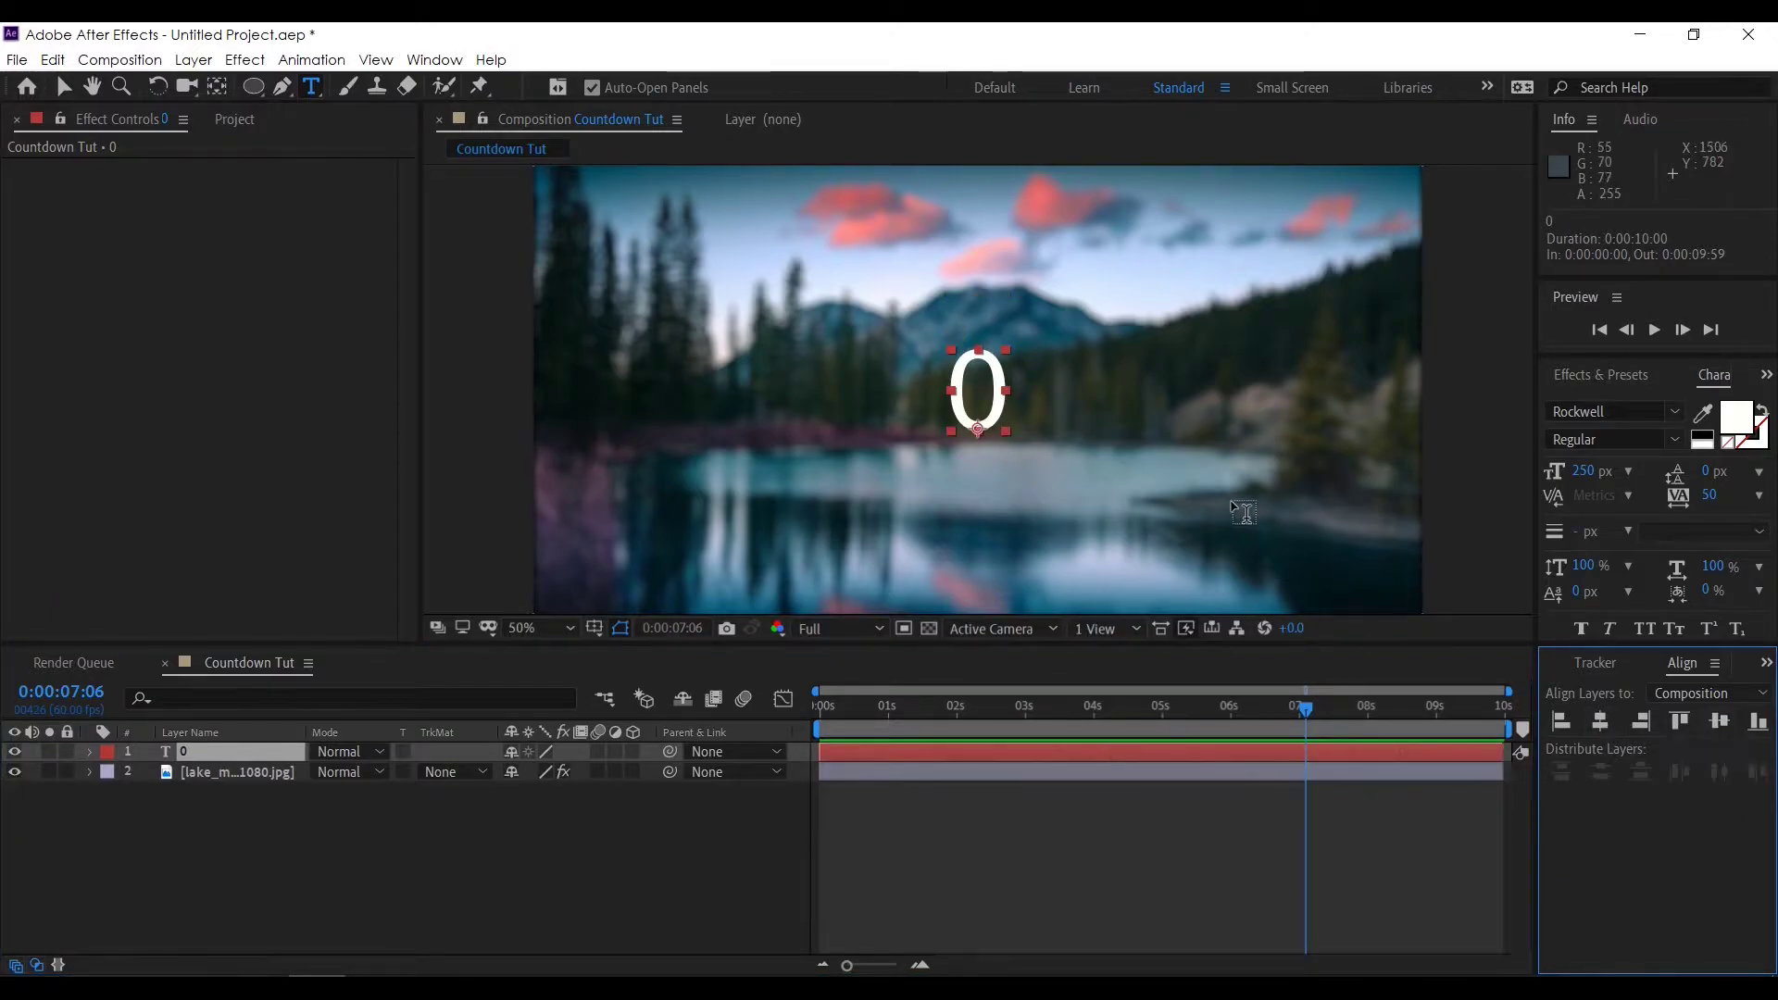
click(921, 838)
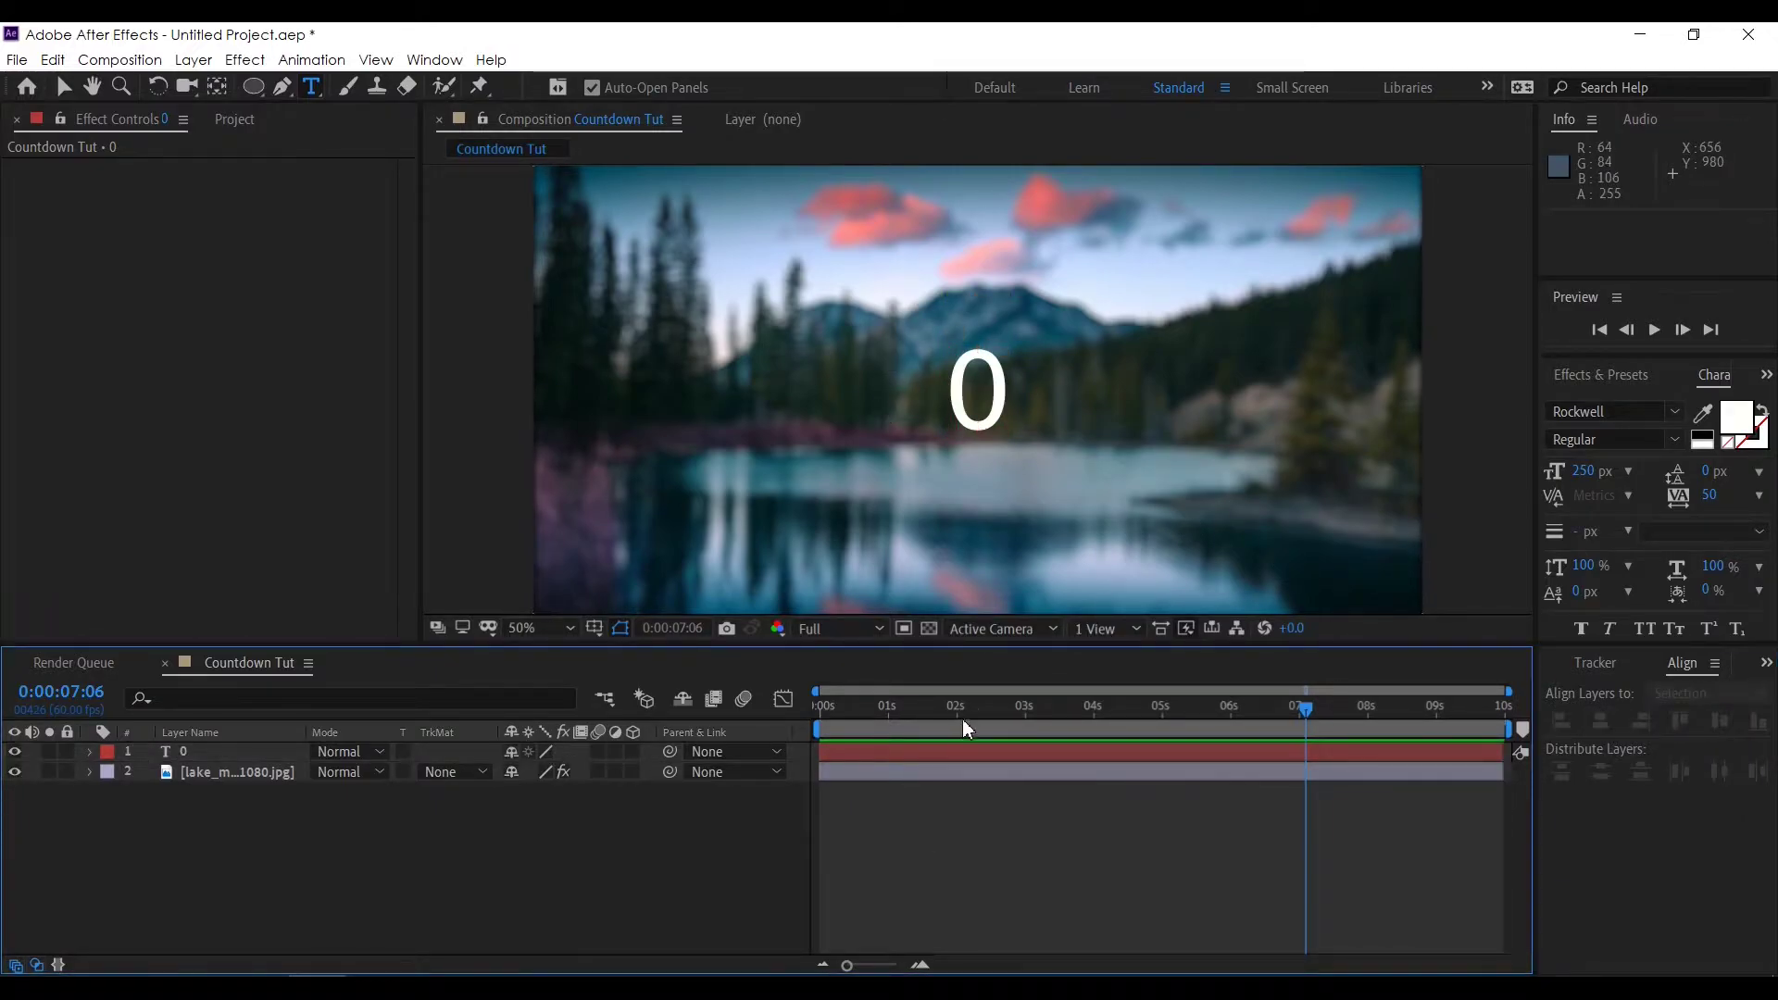
key(Home)
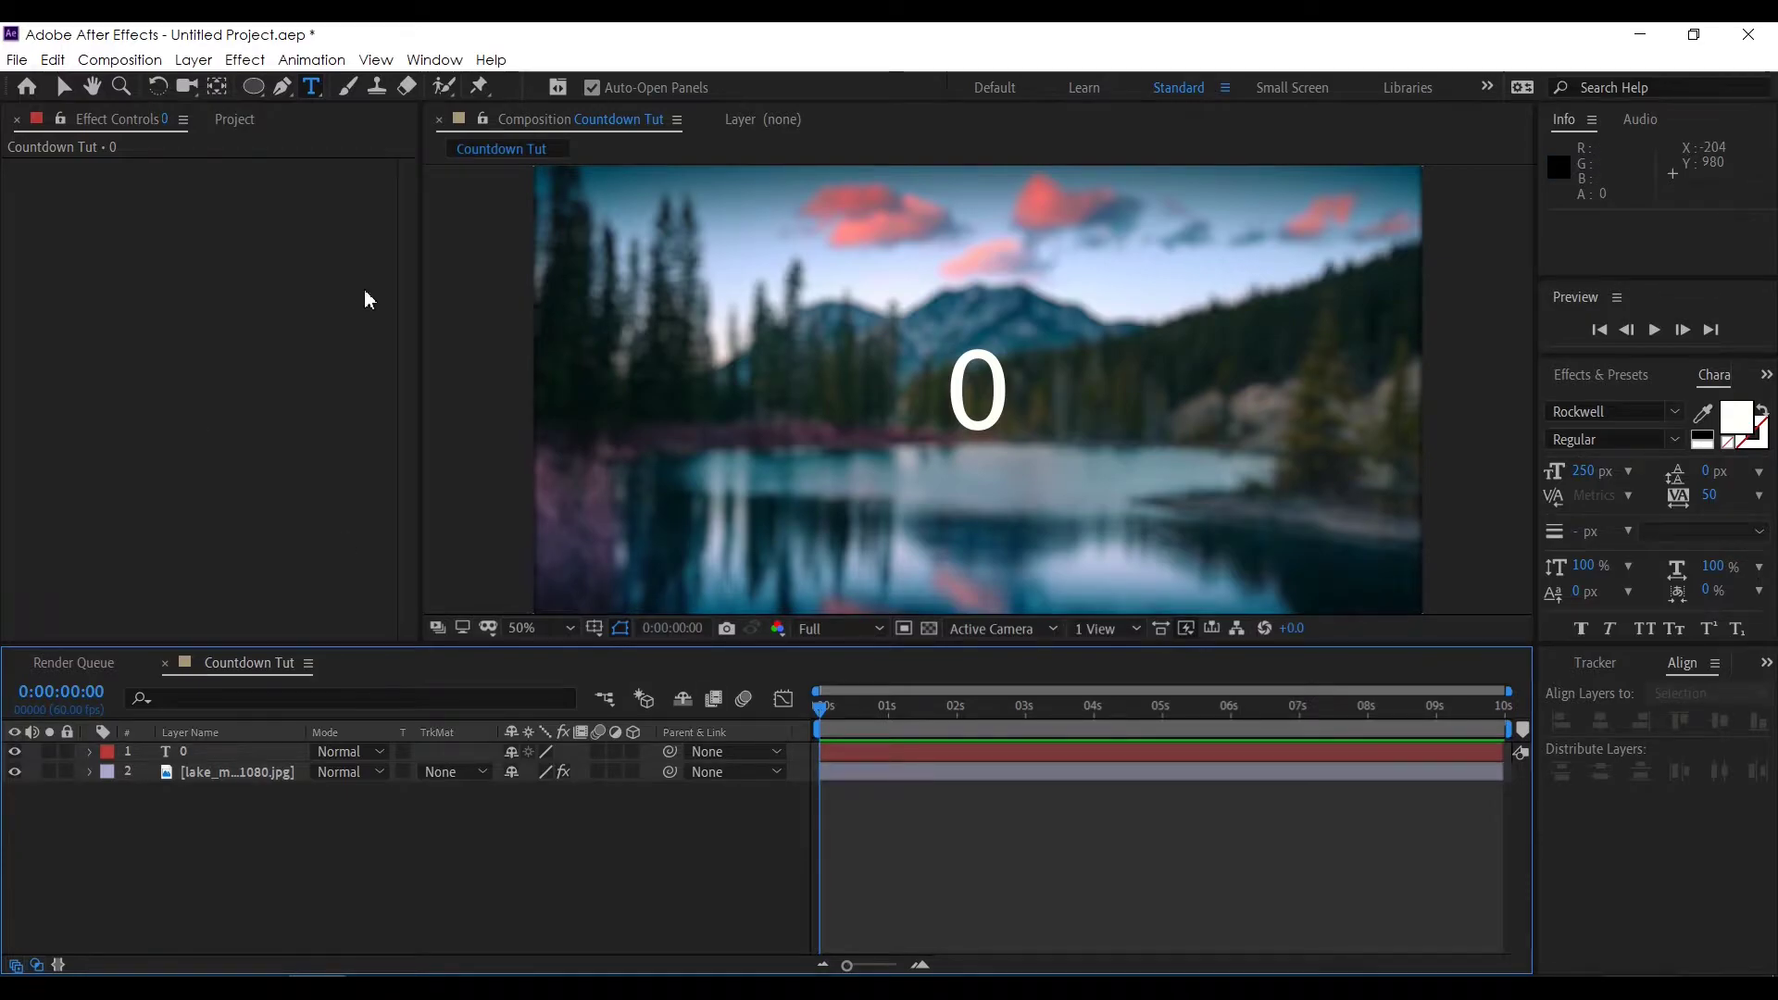
Step: Draw an ellipse around the 0 and align it to the composition's horizontal and vertical centre
click(254, 87)
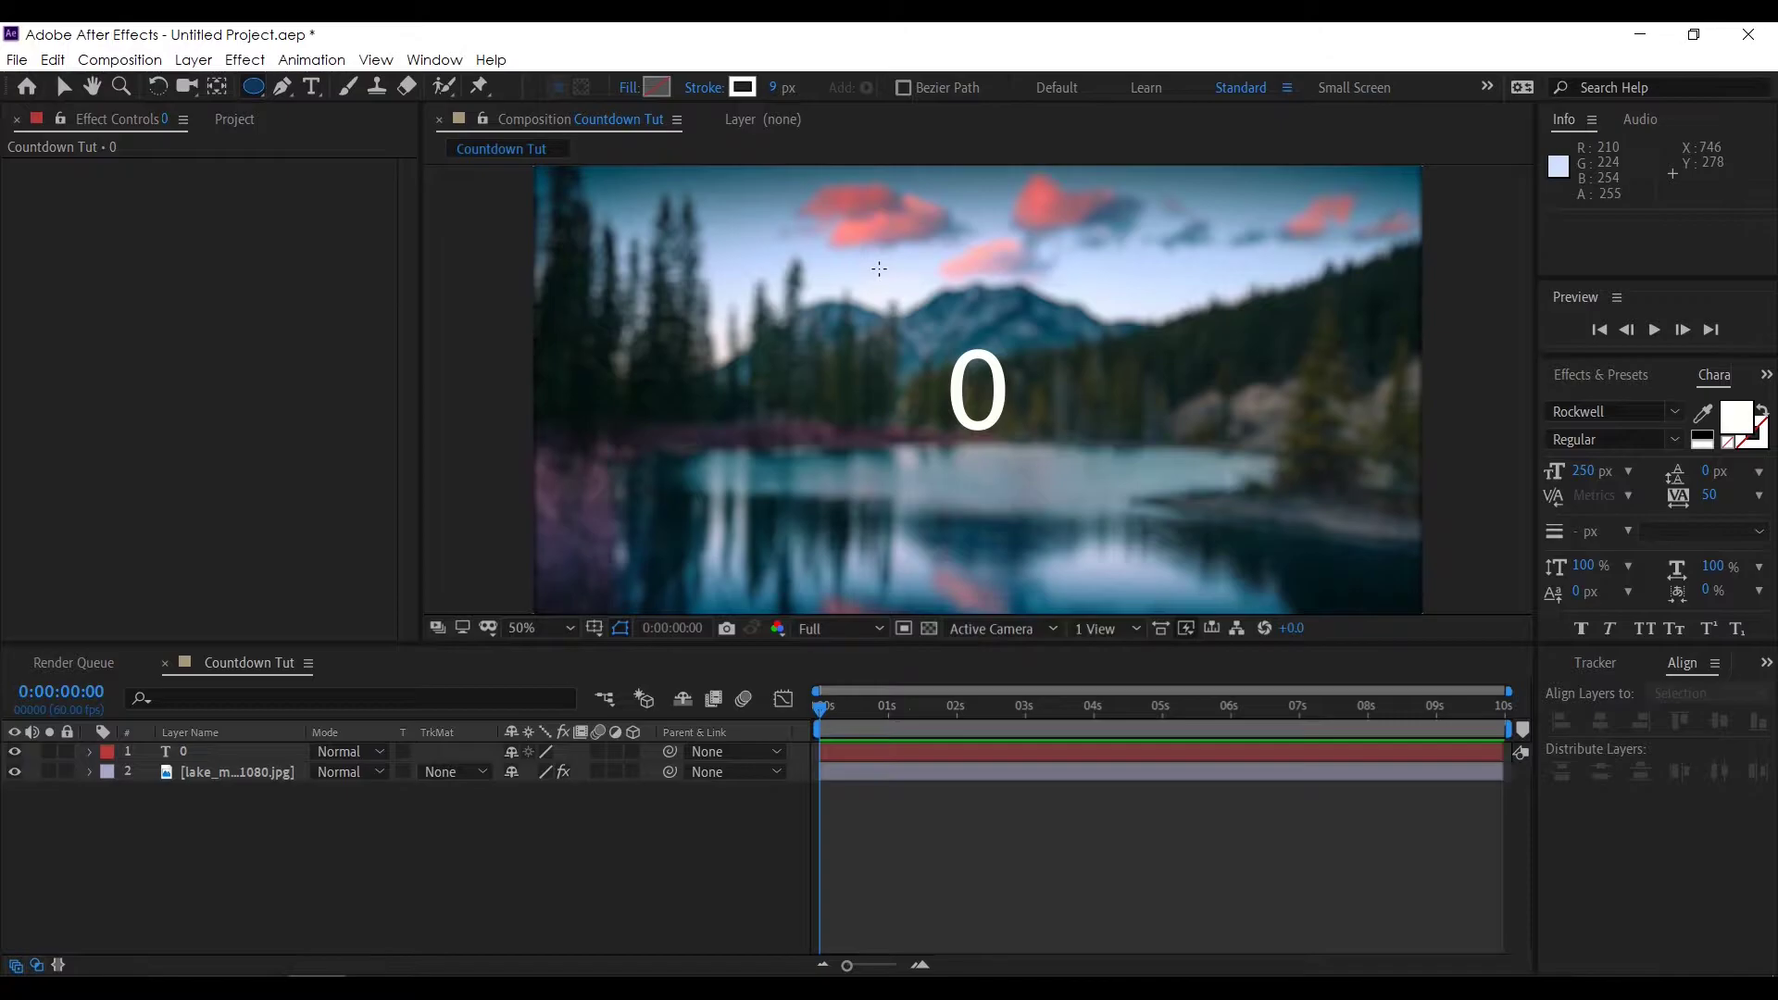
drag(878, 268, 1105, 519)
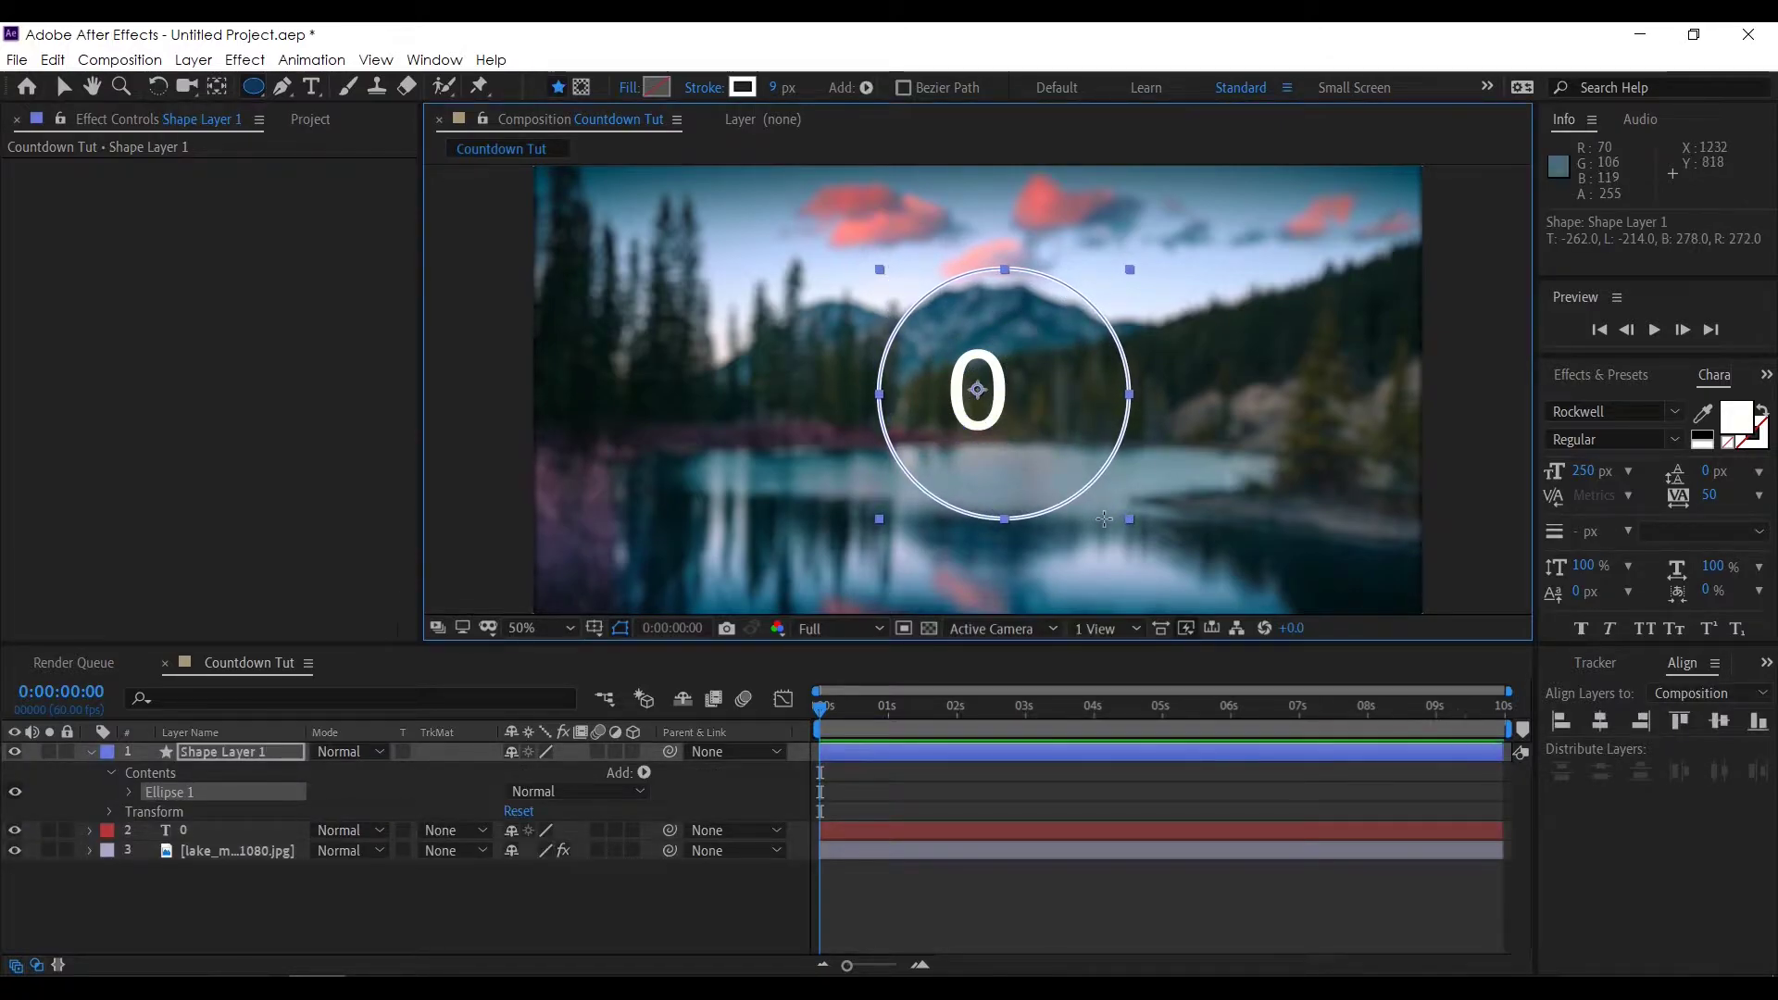
click(1599, 717)
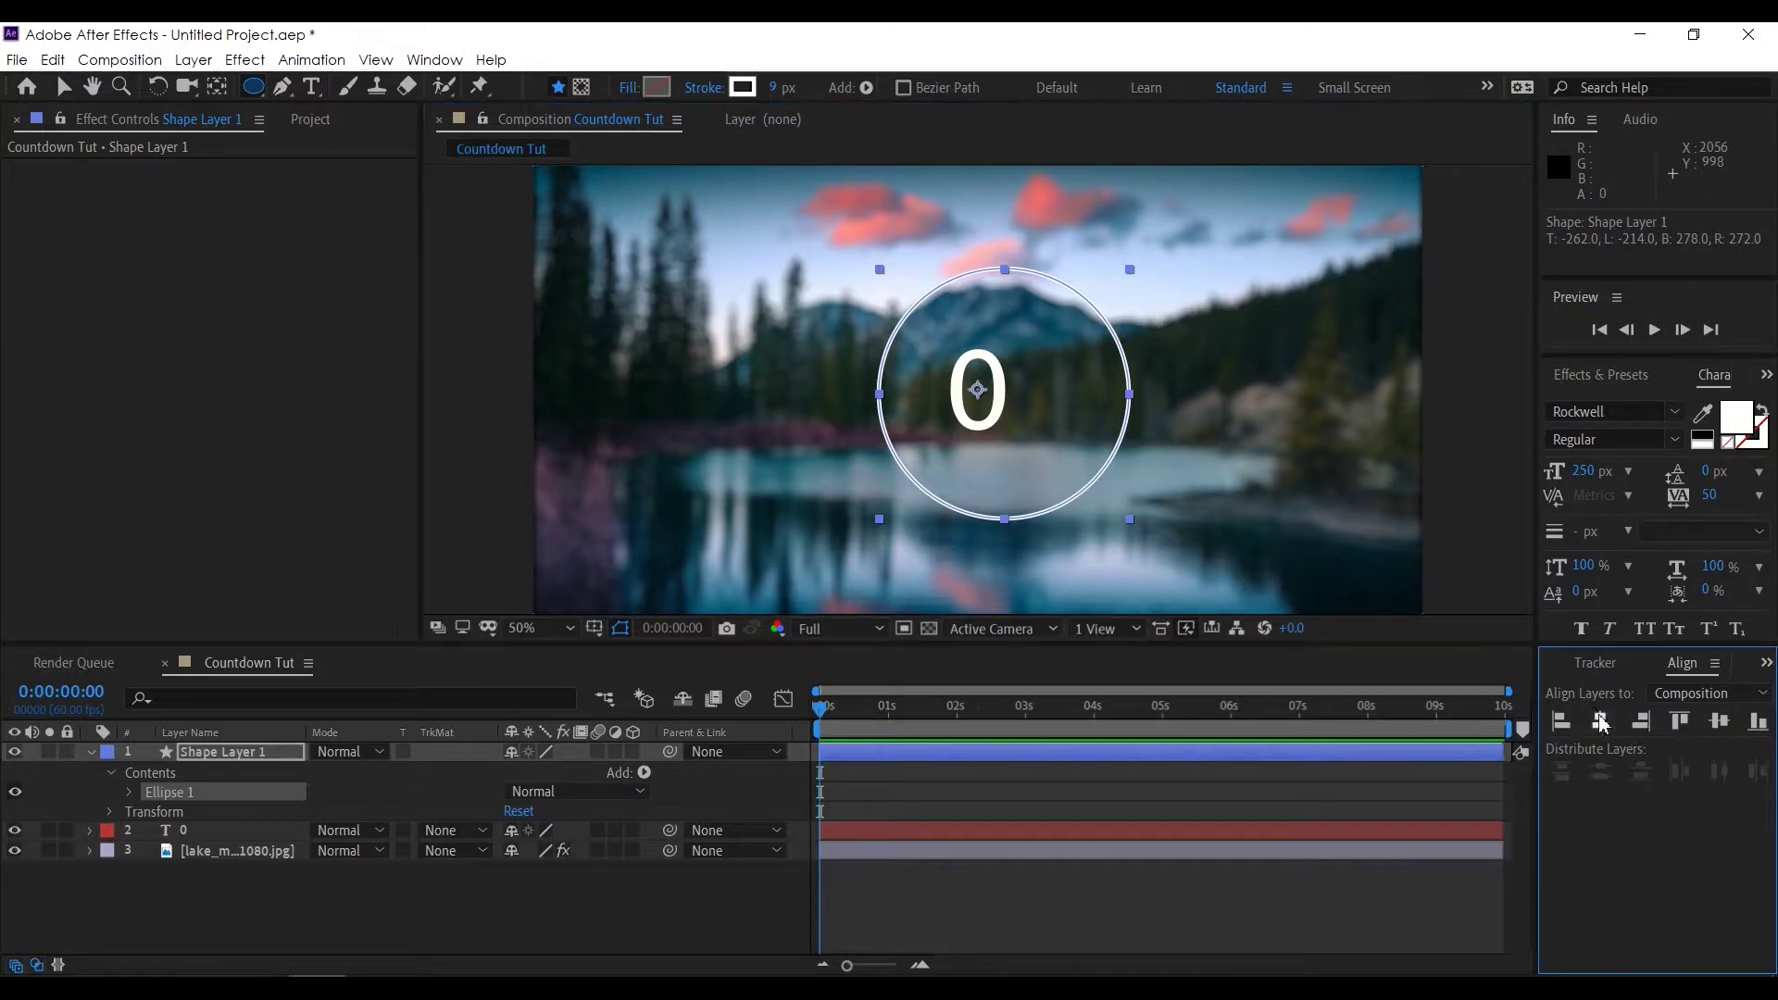
click(1600, 722)
click(1718, 721)
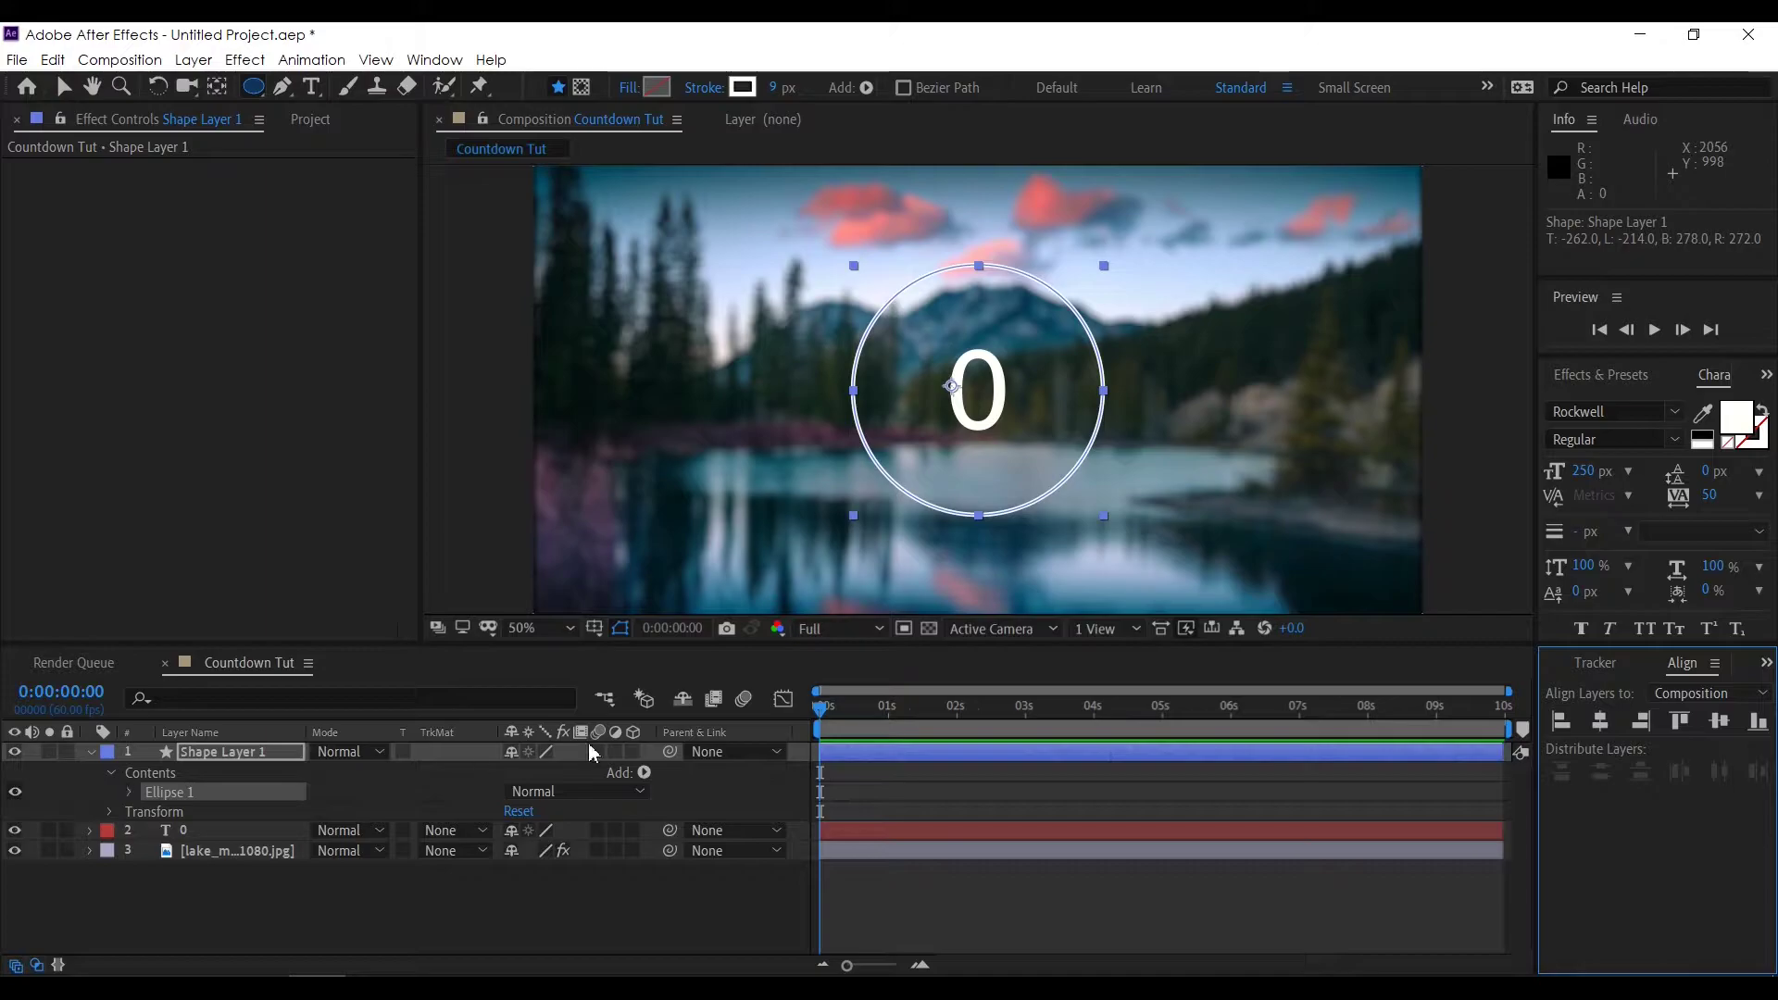
Step: Add Trim Paths to Shape Layer 1 and set its End to 0%
click(178, 753)
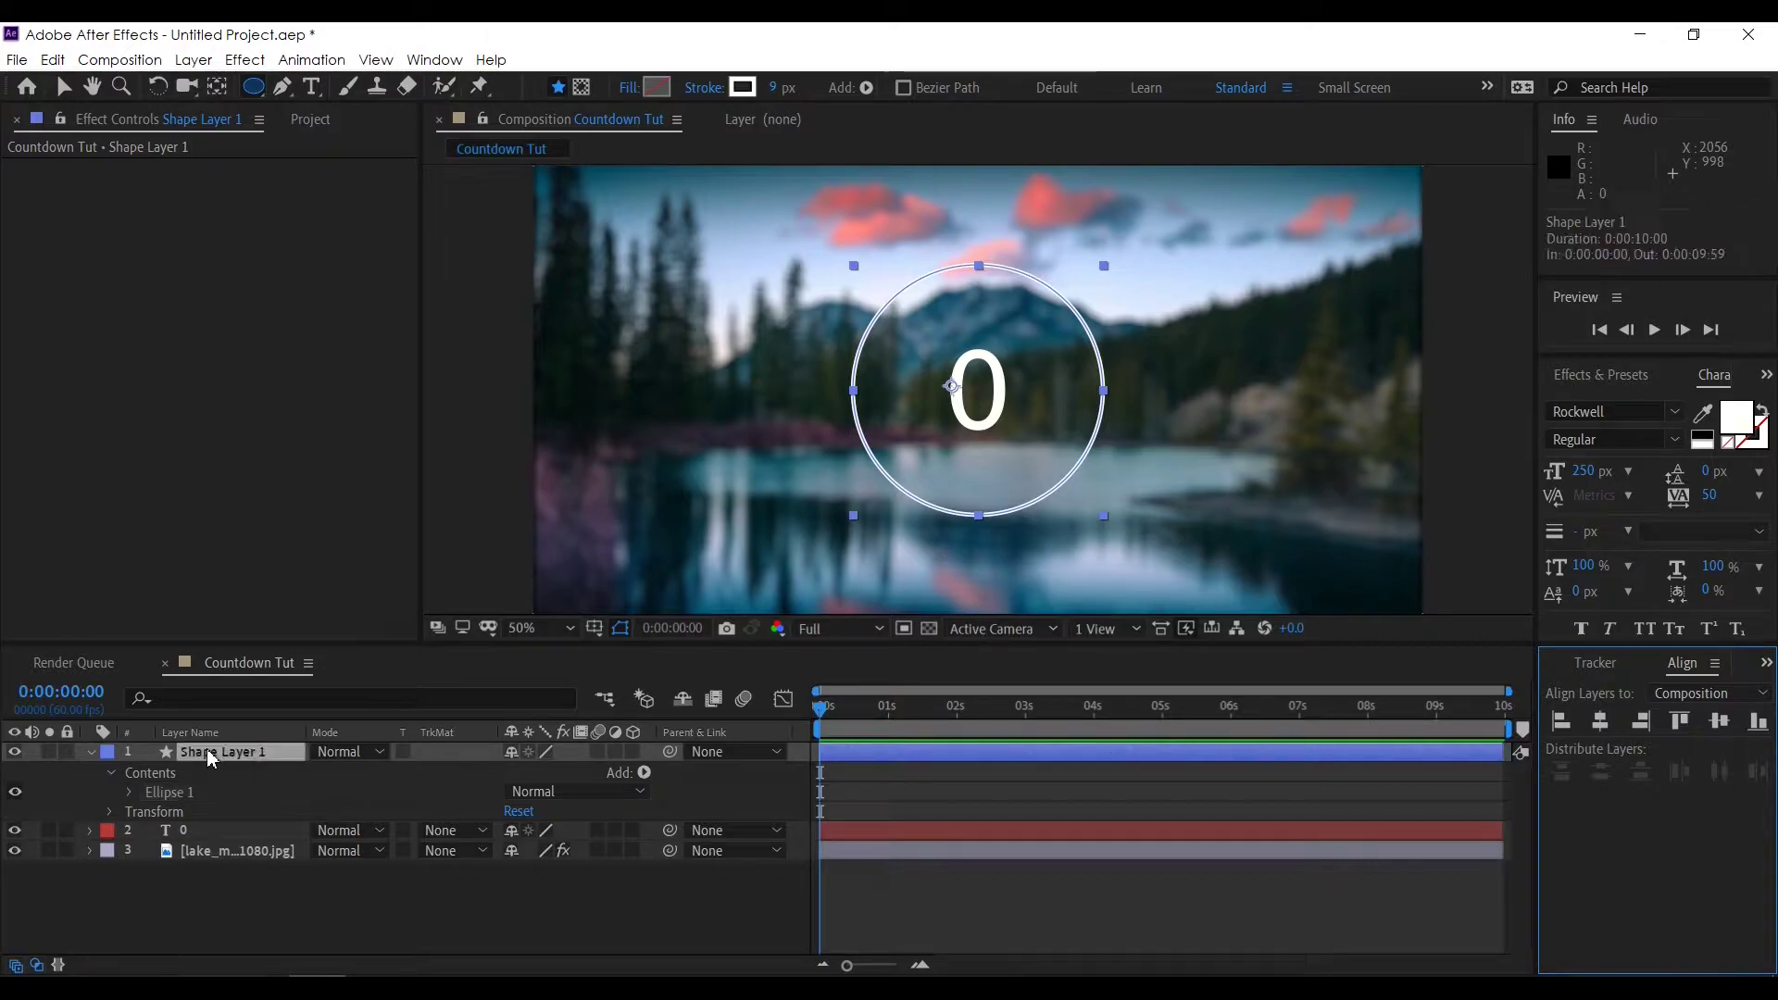
click(642, 772)
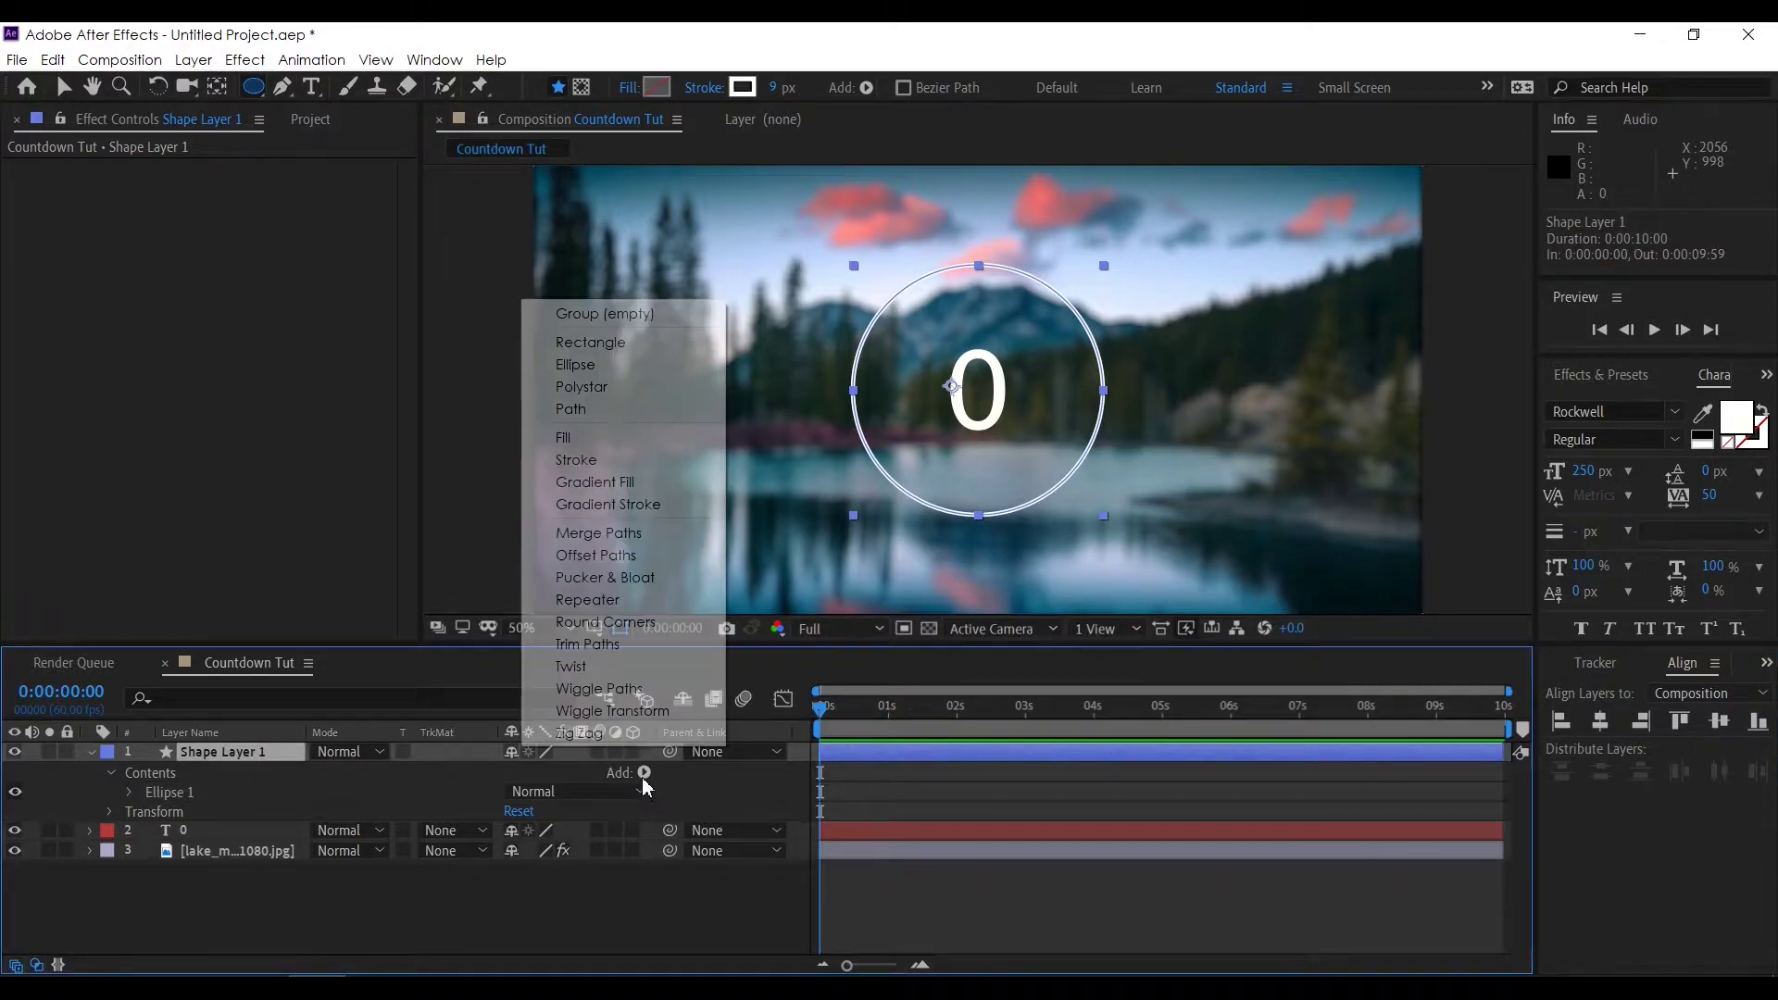
click(602, 648)
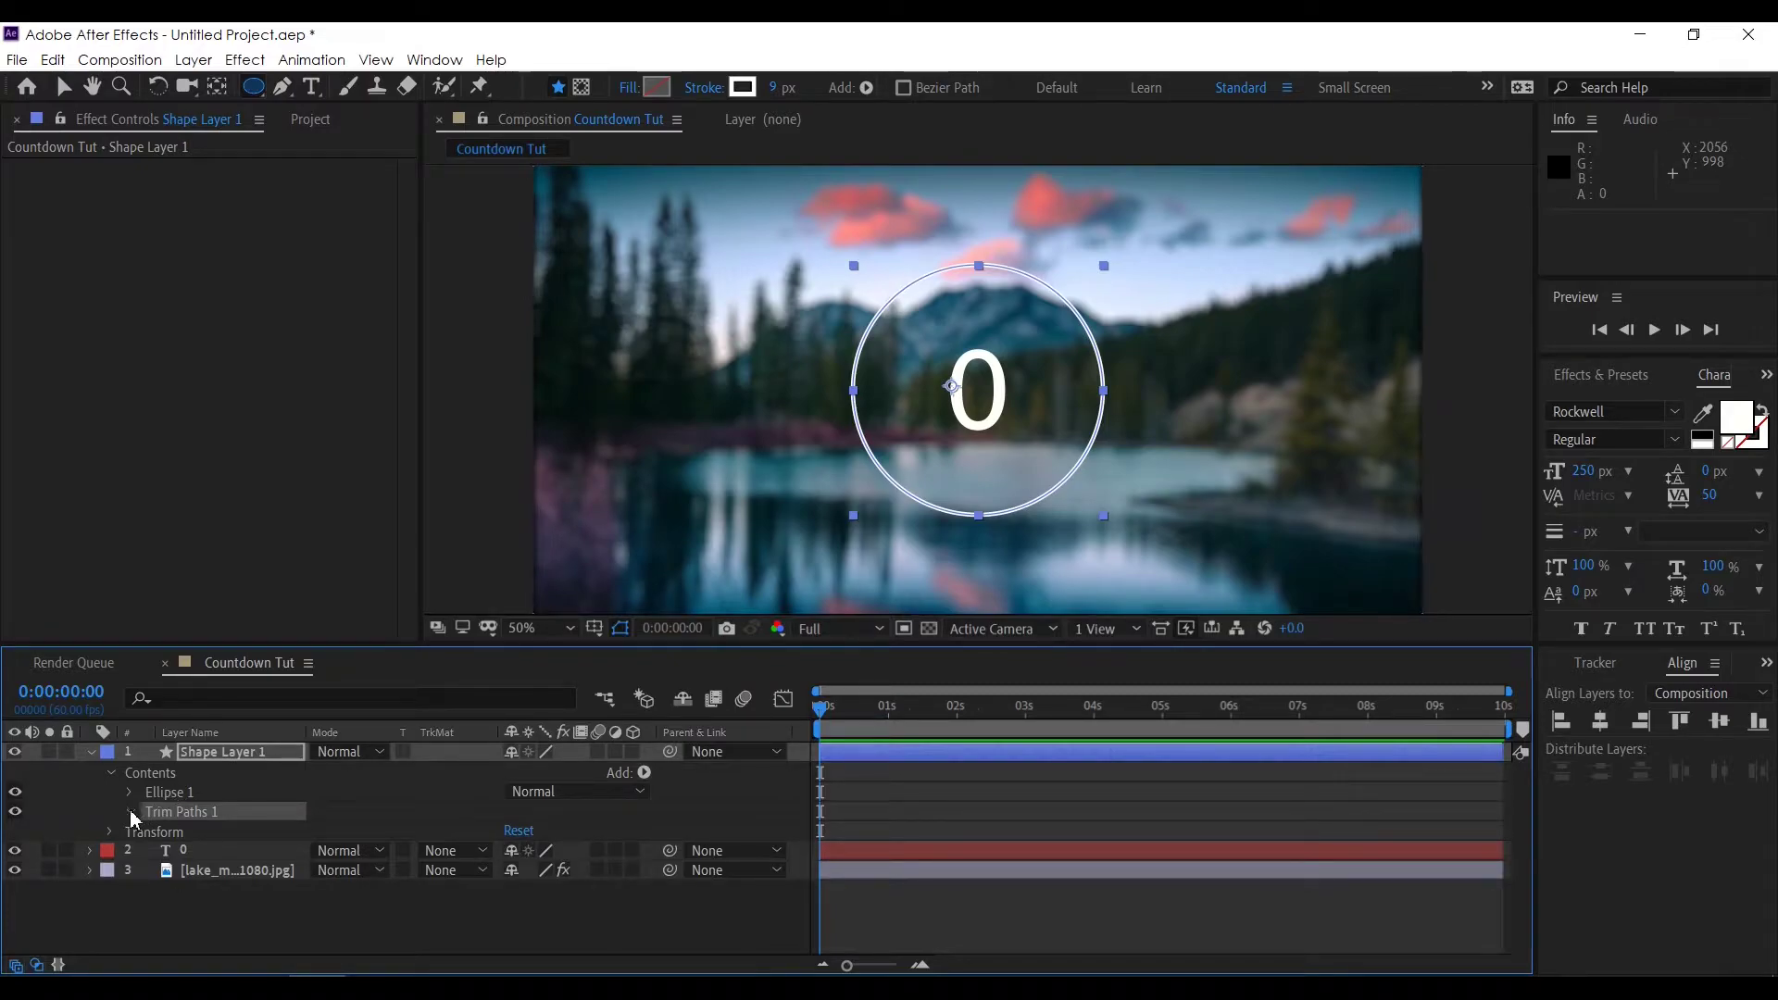
click(130, 810)
click(207, 858)
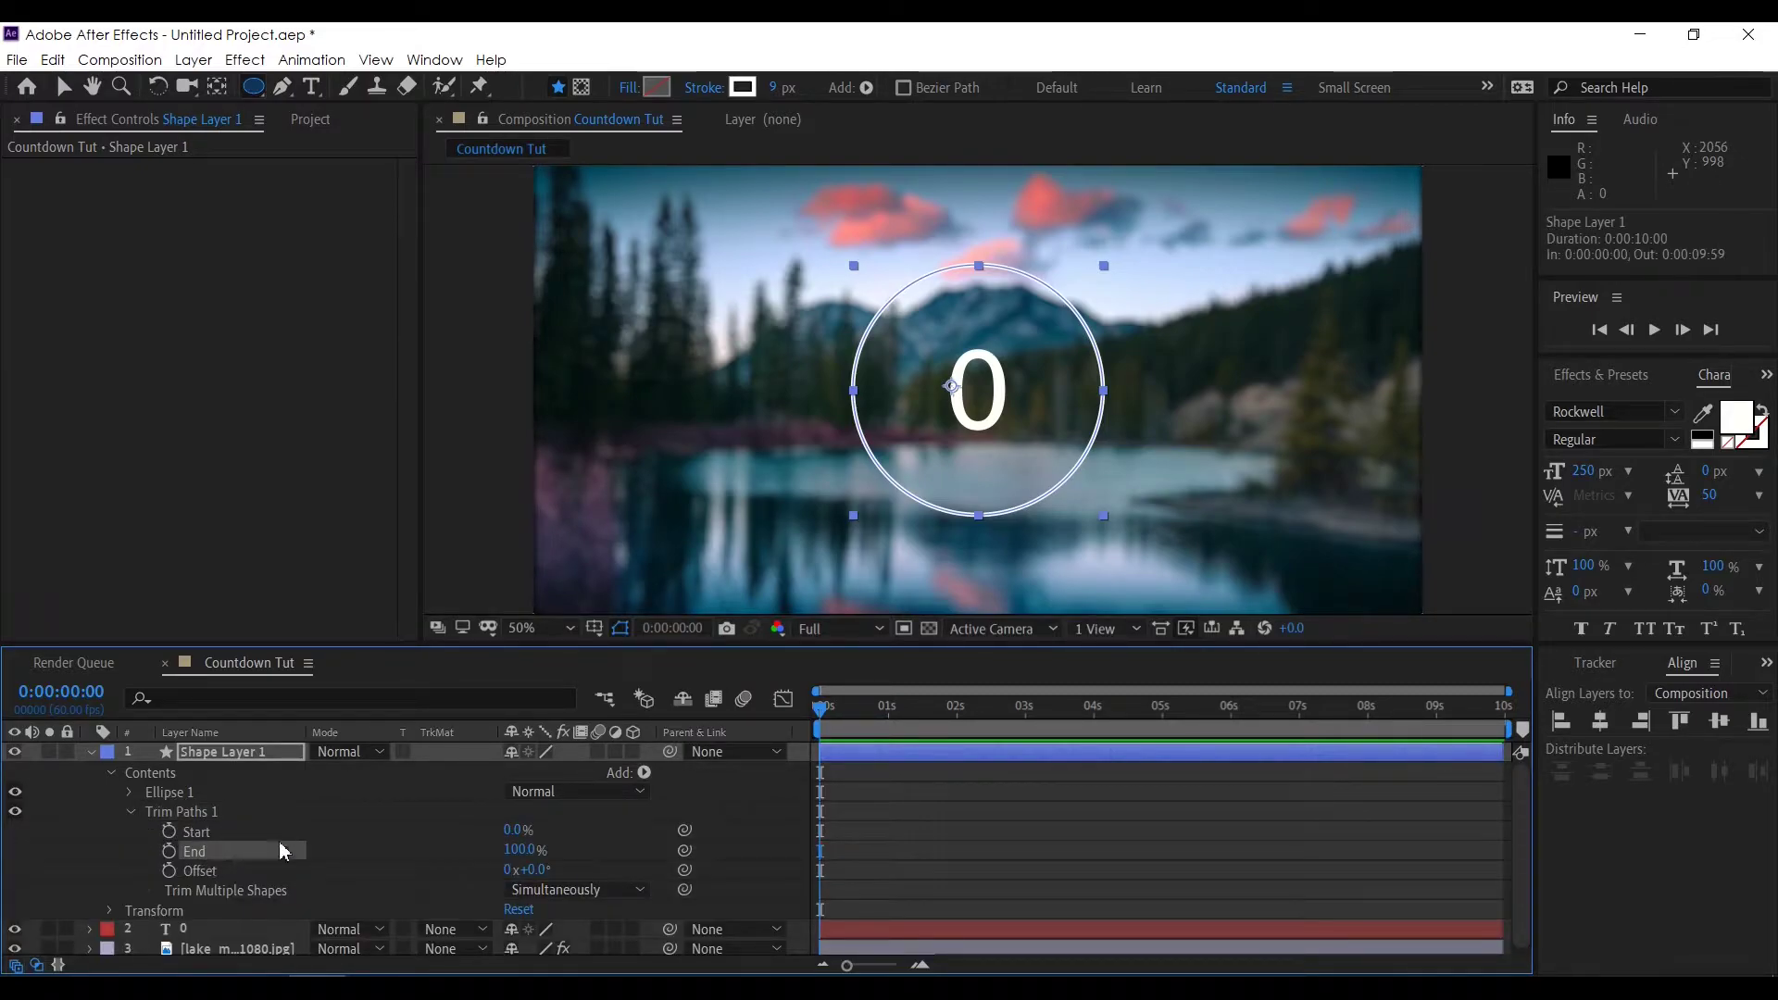
click(517, 849)
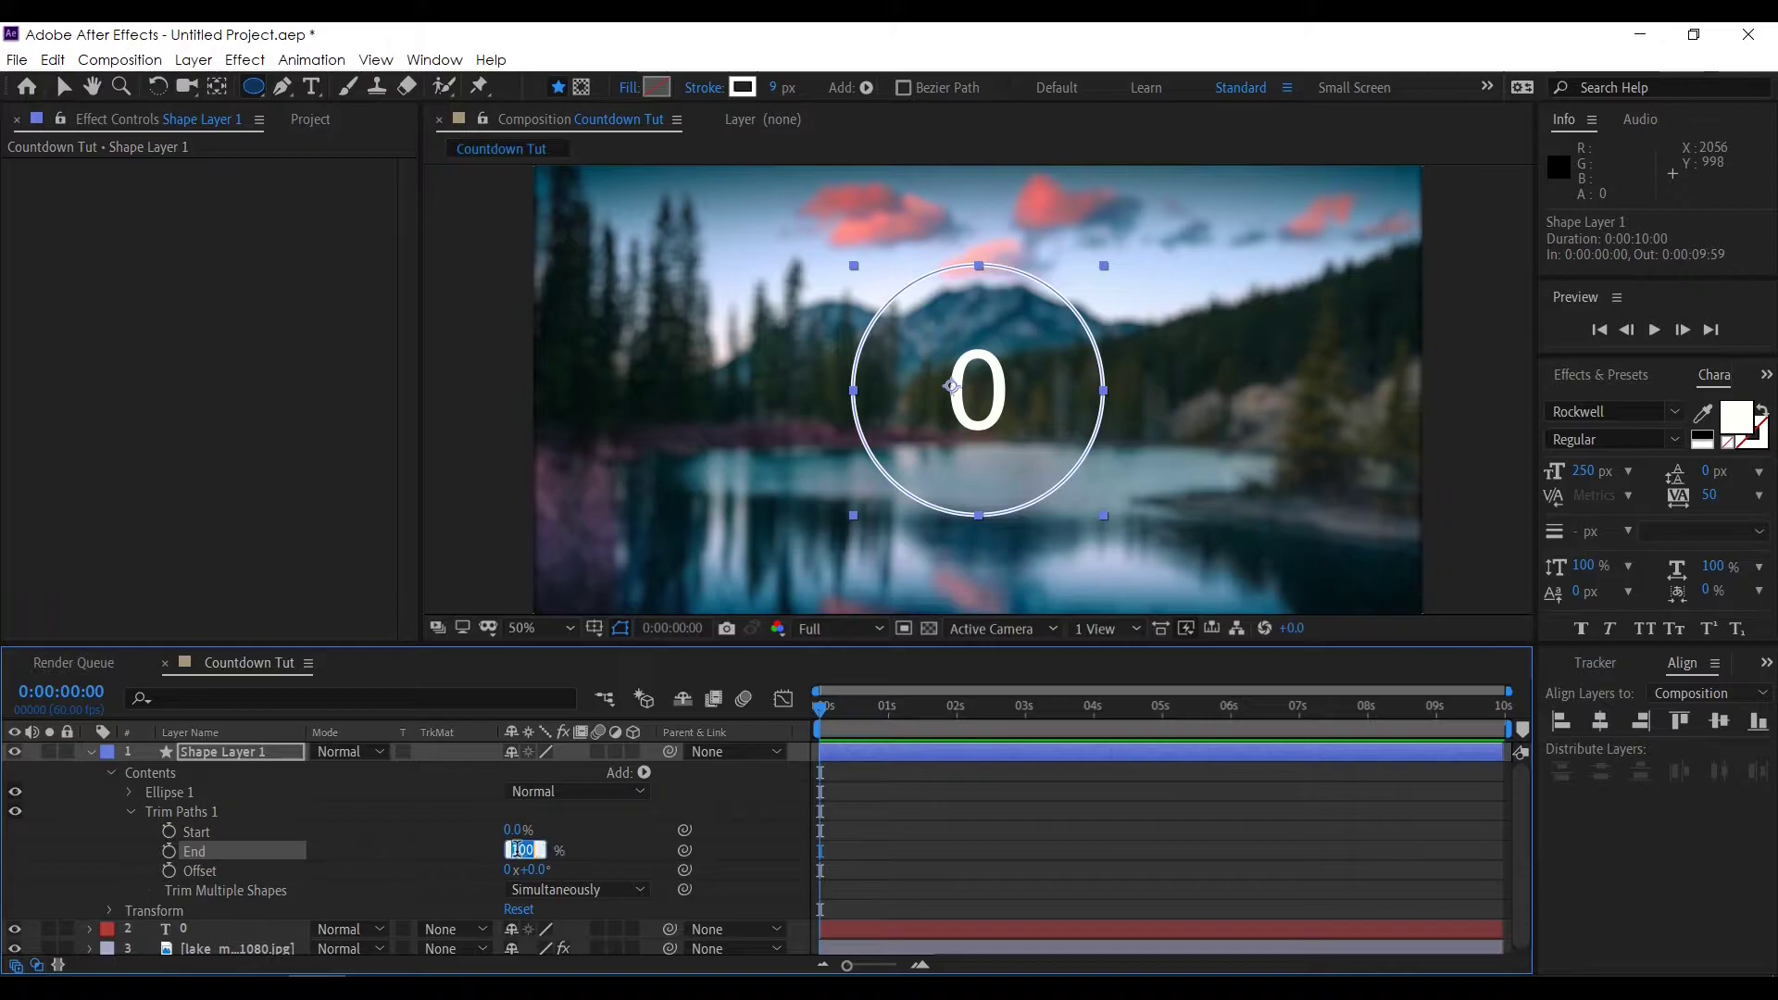
text(0)
key(Return)
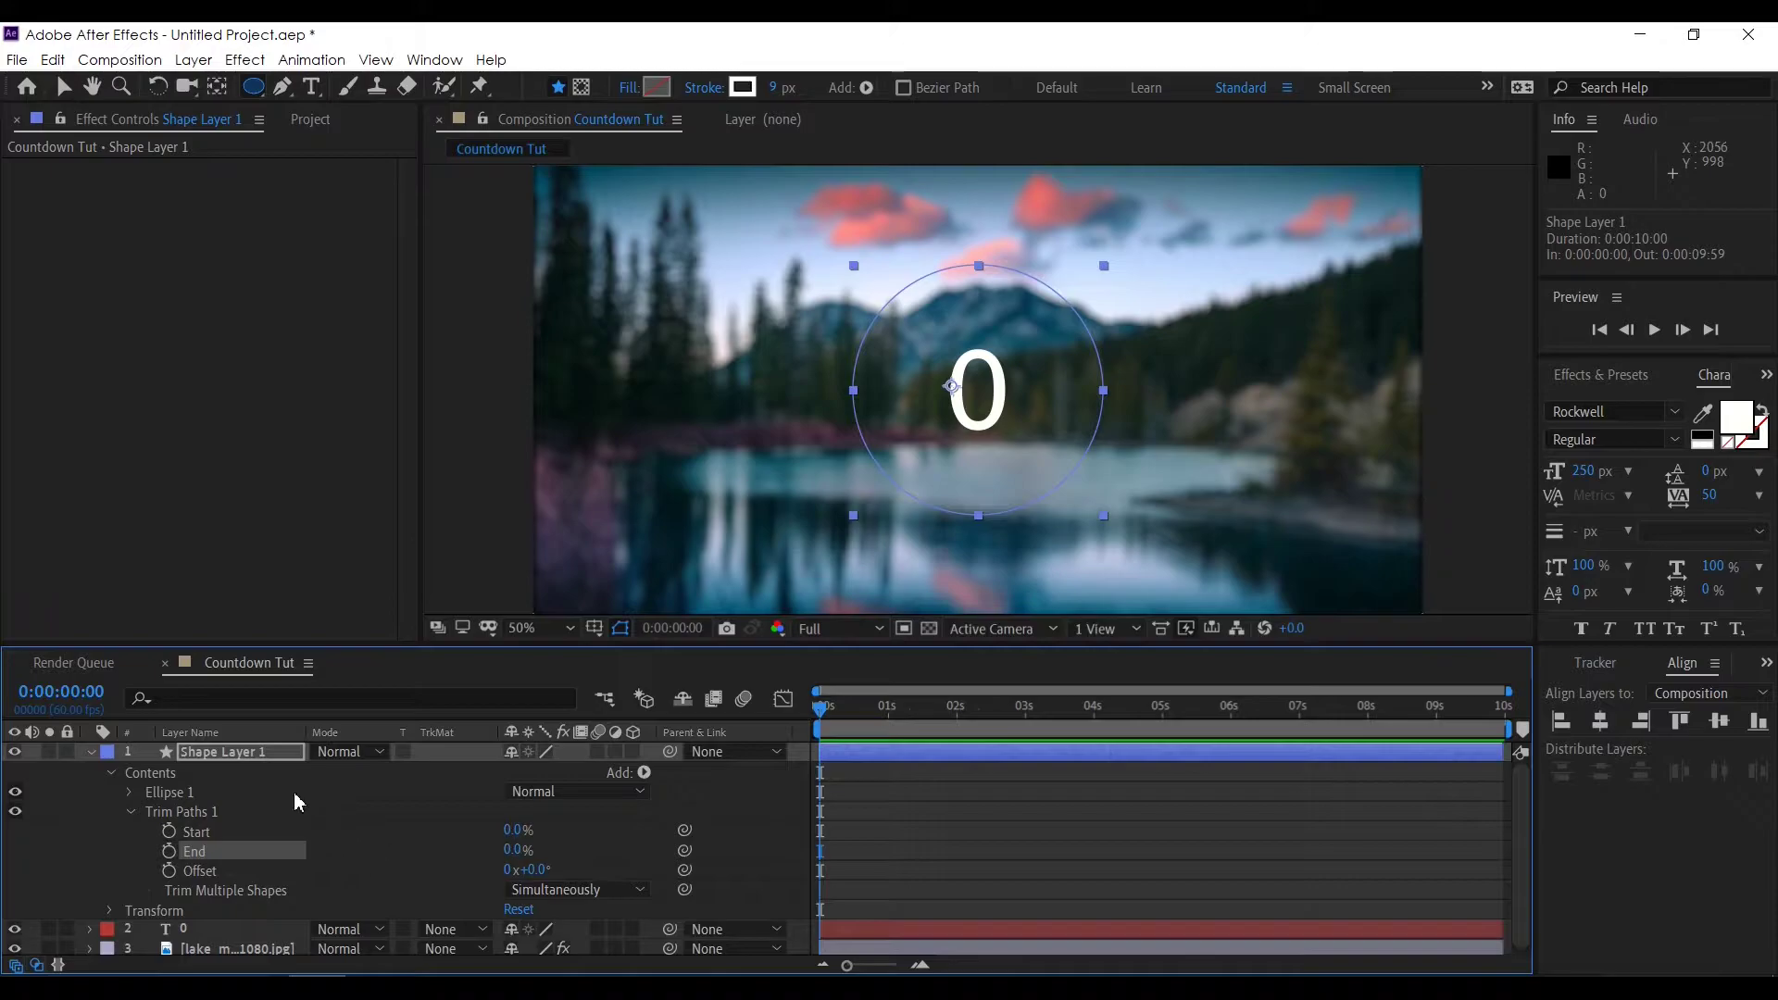
Step: Add a Null Object layer (Null 2) and apply Slider Control from Effects & Presets to it
click(209, 60)
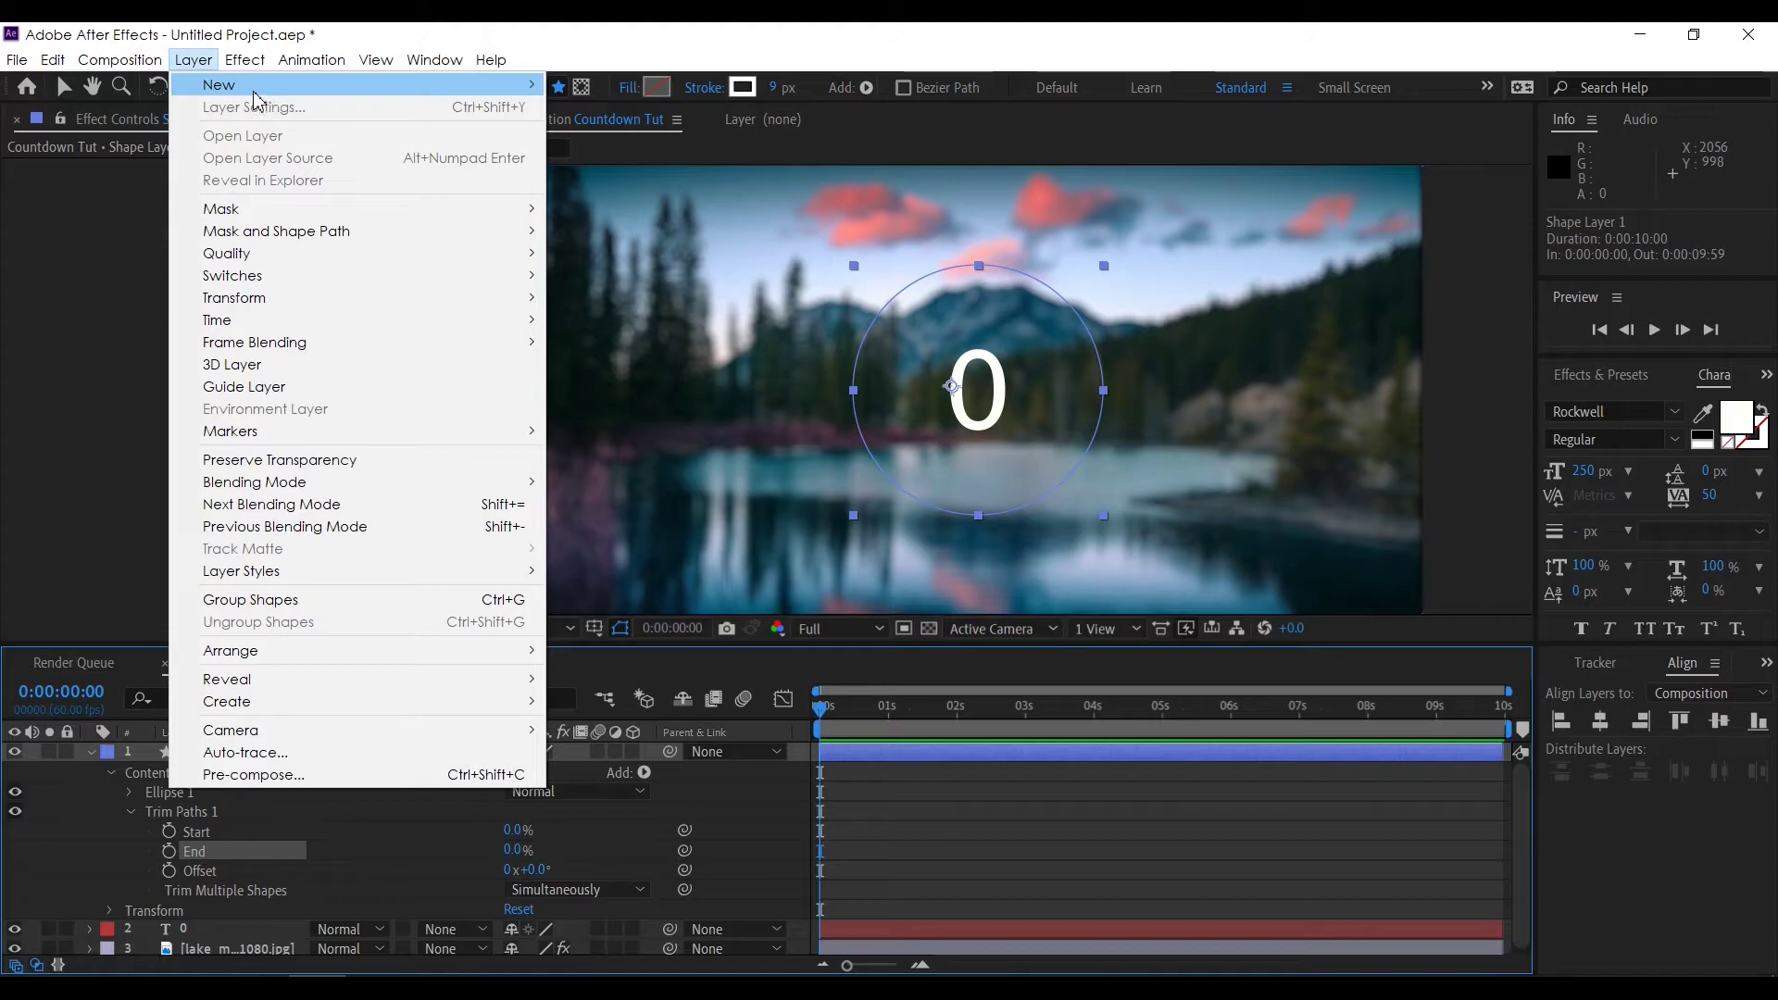
mouse_move(218, 85)
click(591, 170)
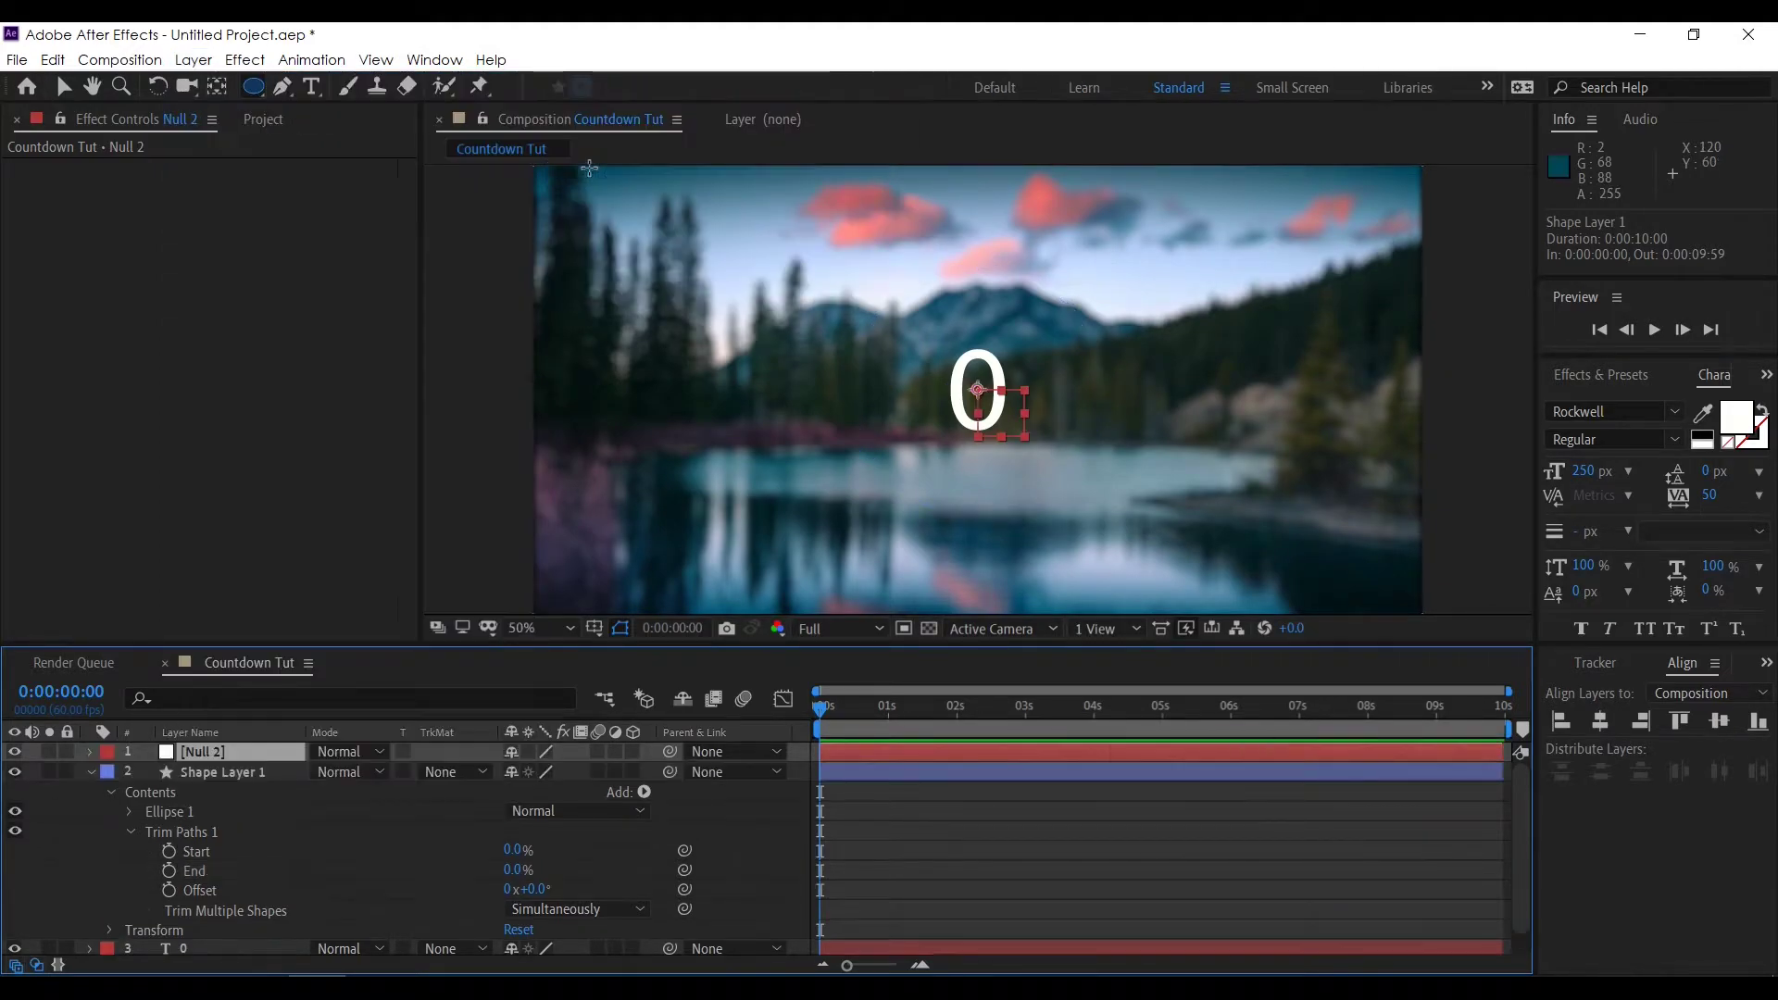
click(205, 774)
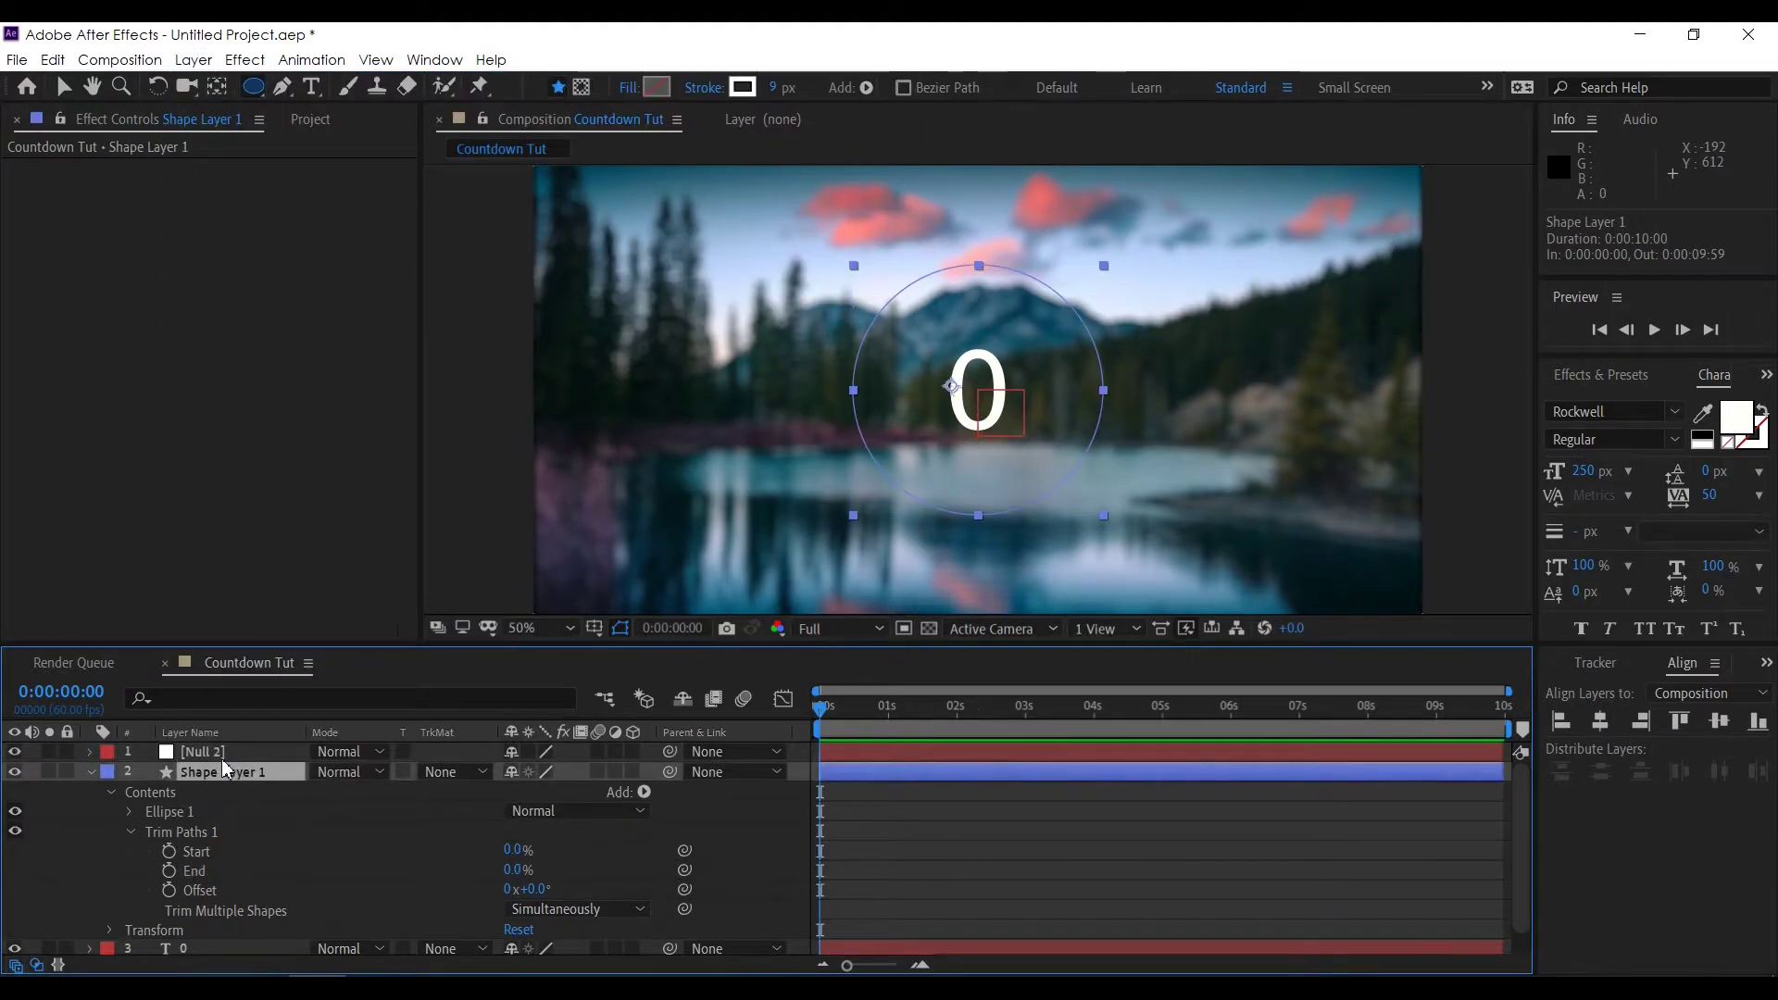
click(221, 755)
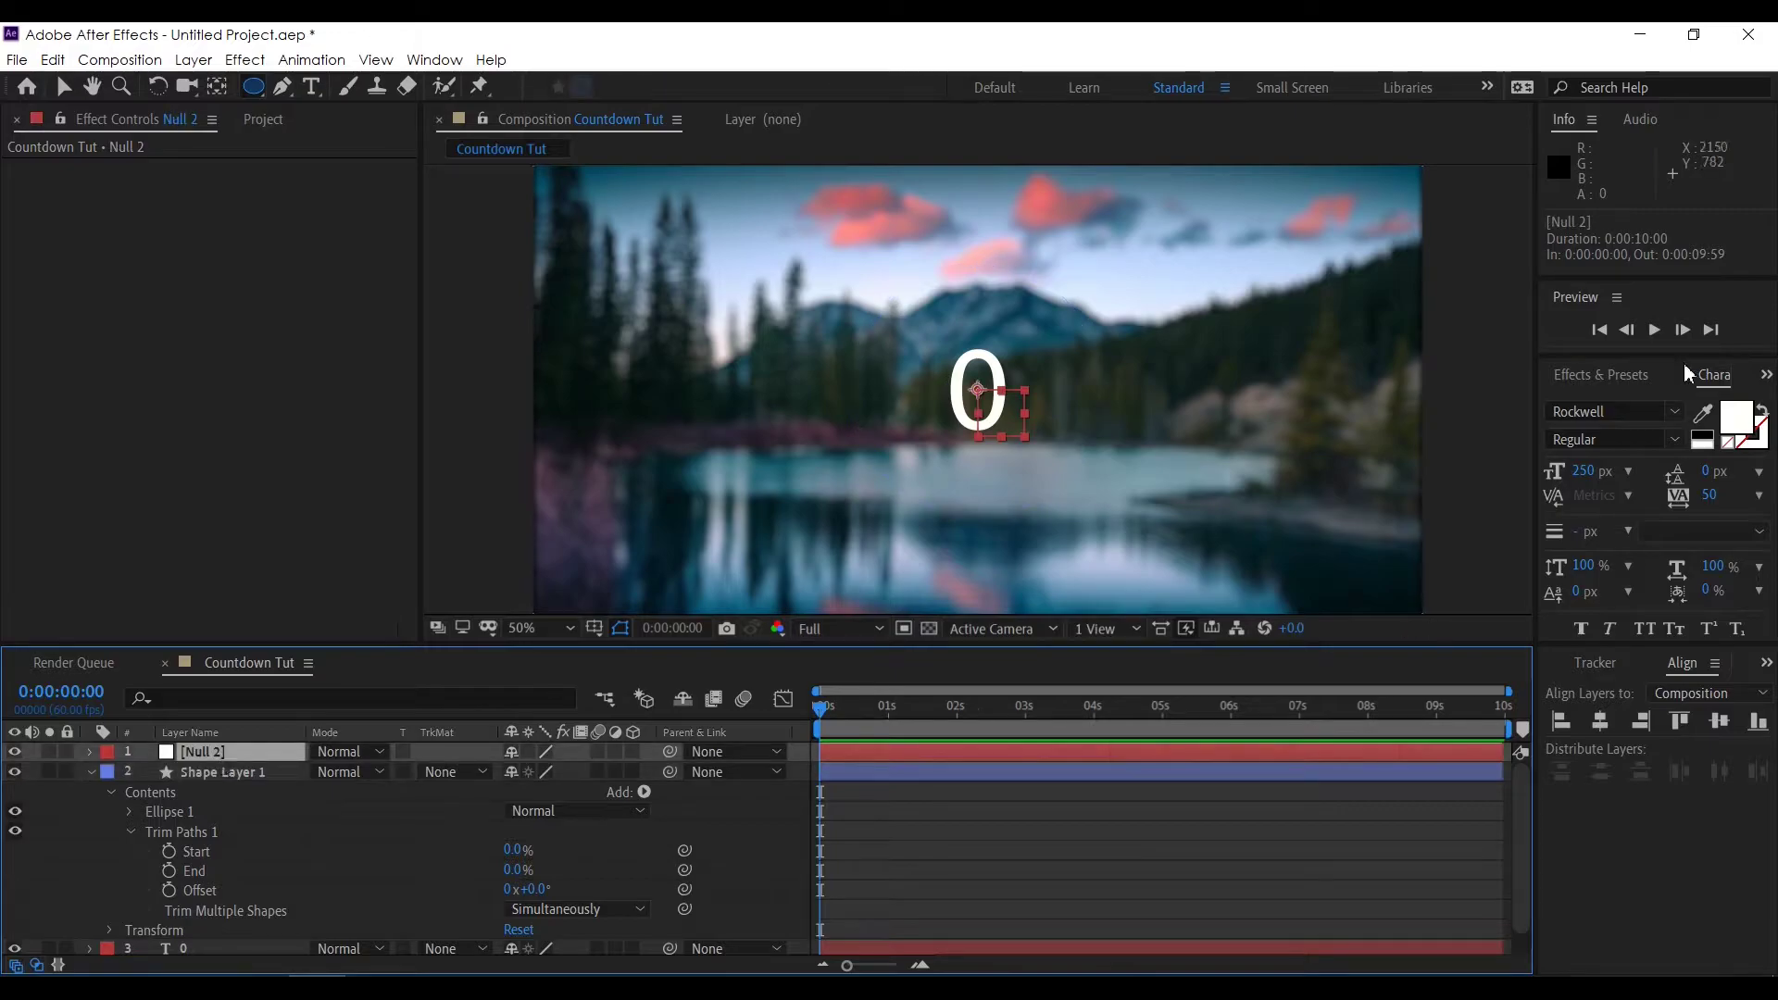
click(1620, 379)
text(slider c)
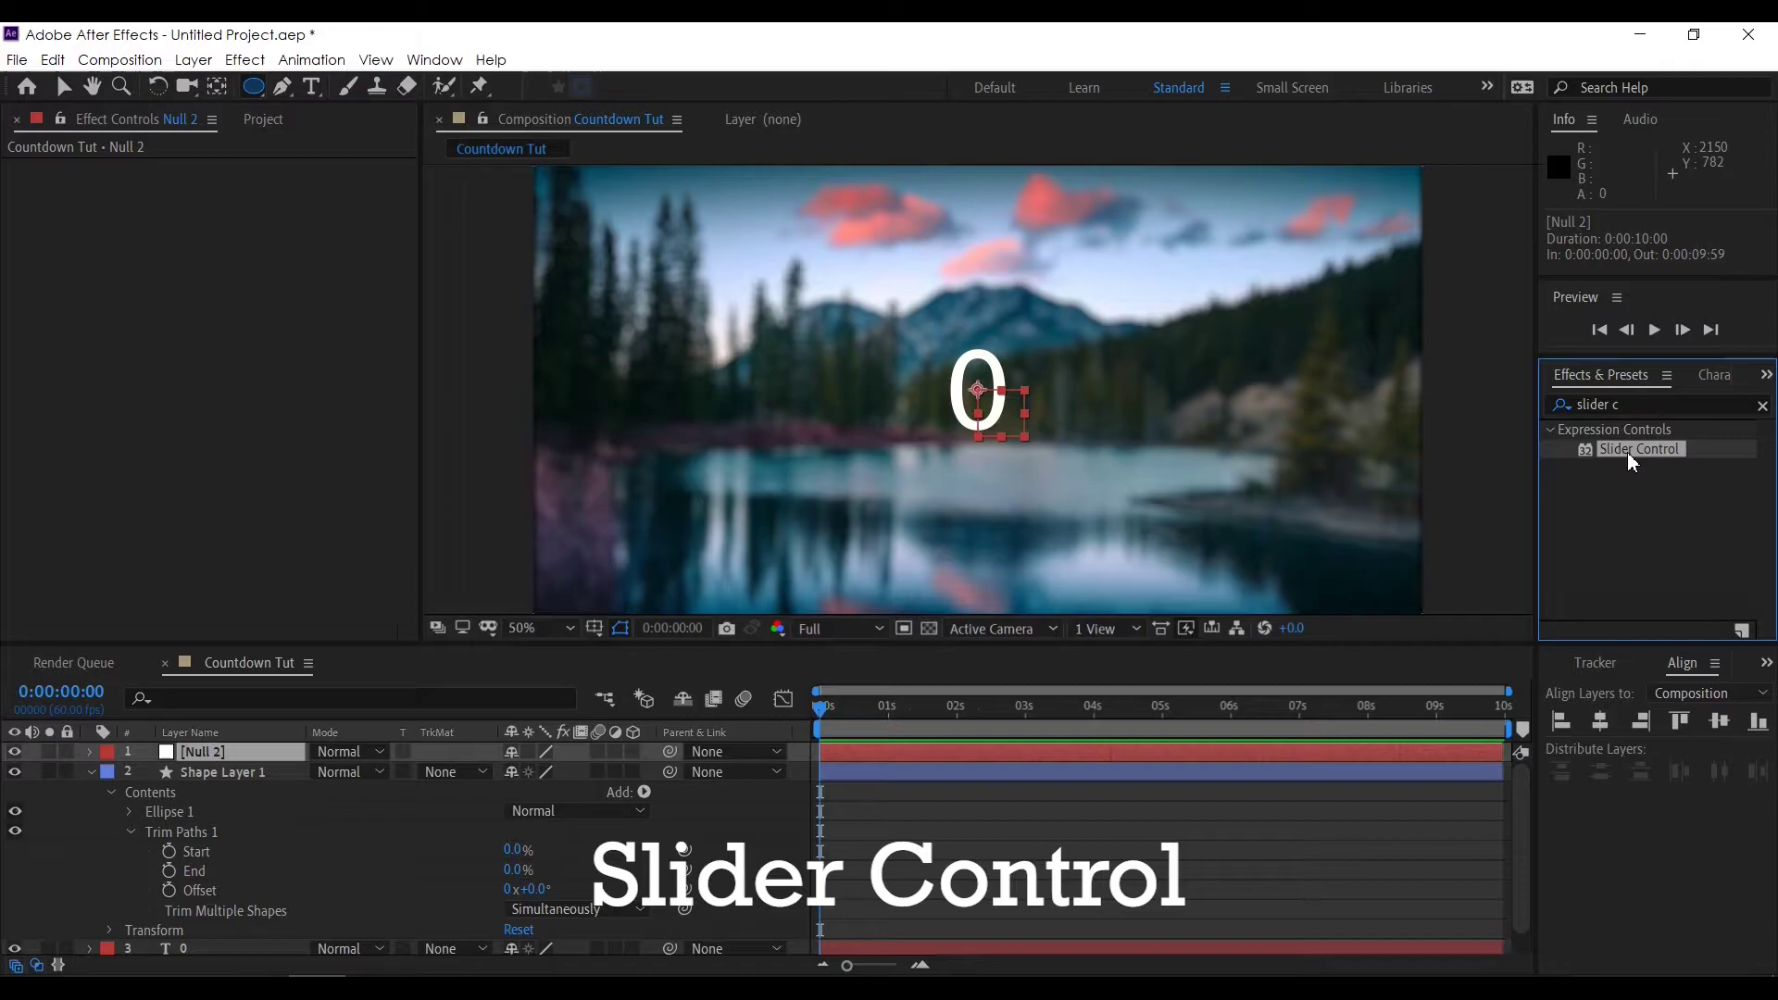
drag(1629, 463, 304, 751)
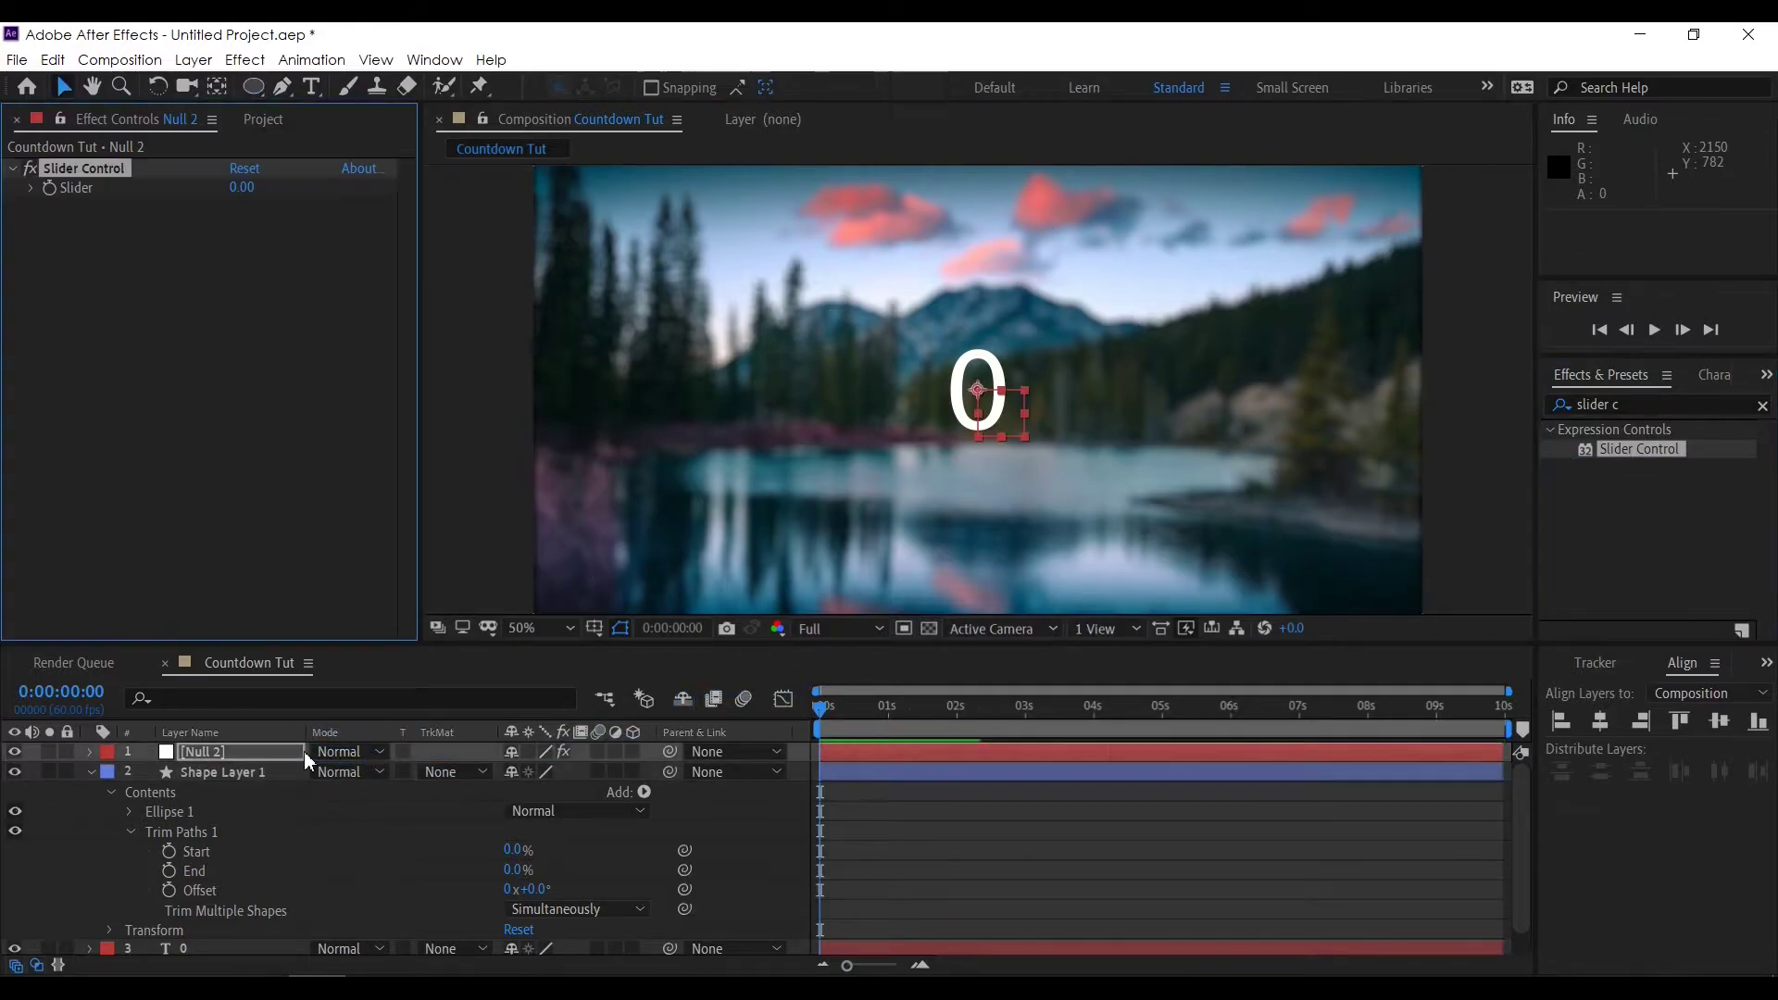
Step: Link the circle's Trim Paths End to Null 2's Slider with an expression
alt+shift+click(170, 871)
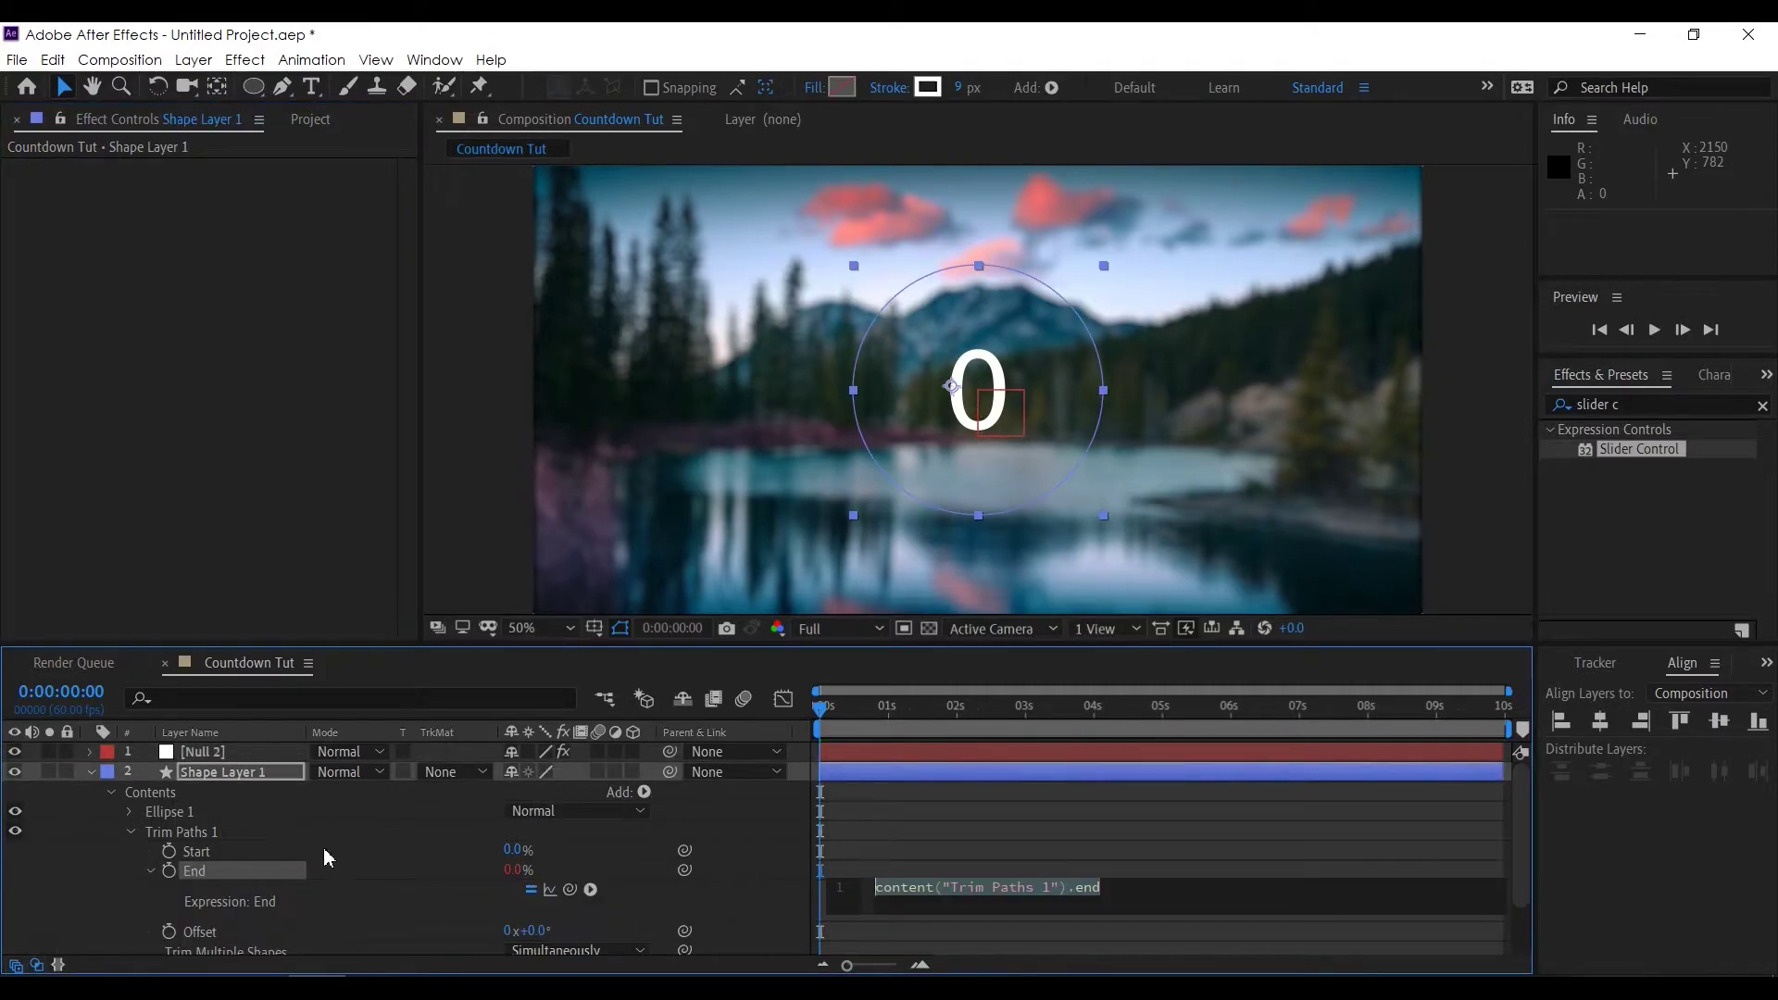
click(223, 752)
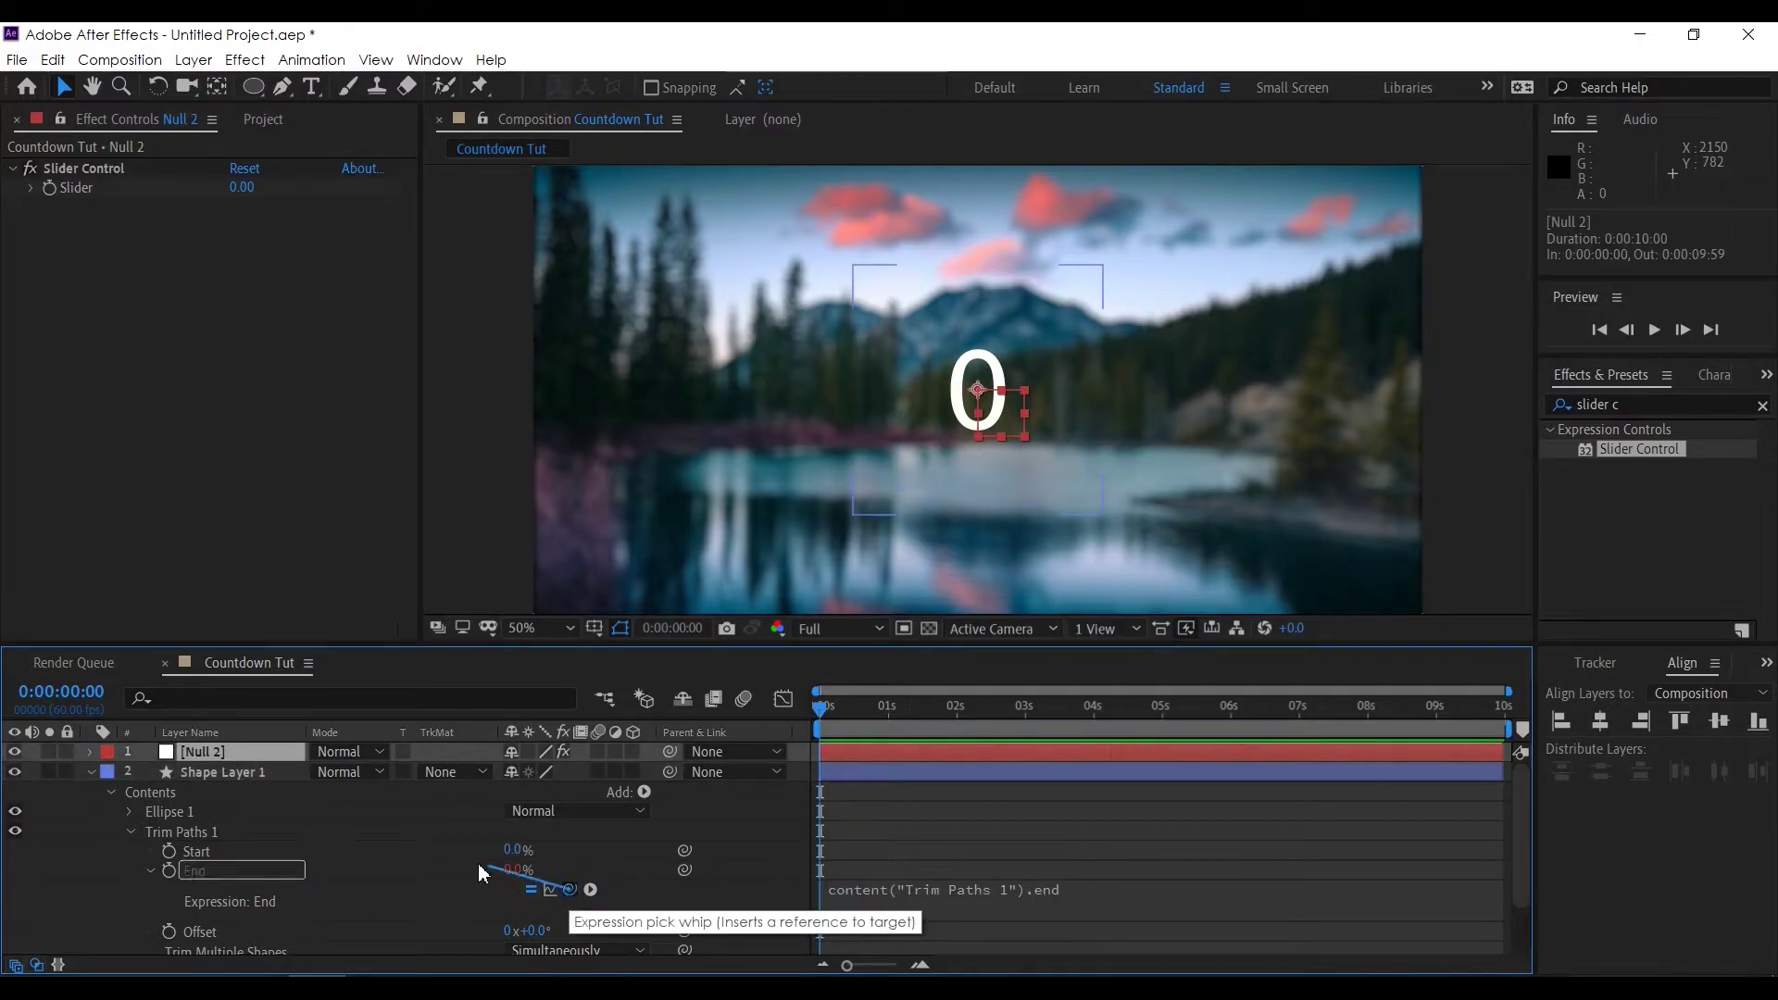
mouse_move(571, 889)
mouse_down()
mouse_move(199, 403)
mouse_move(67, 185)
mouse_up()
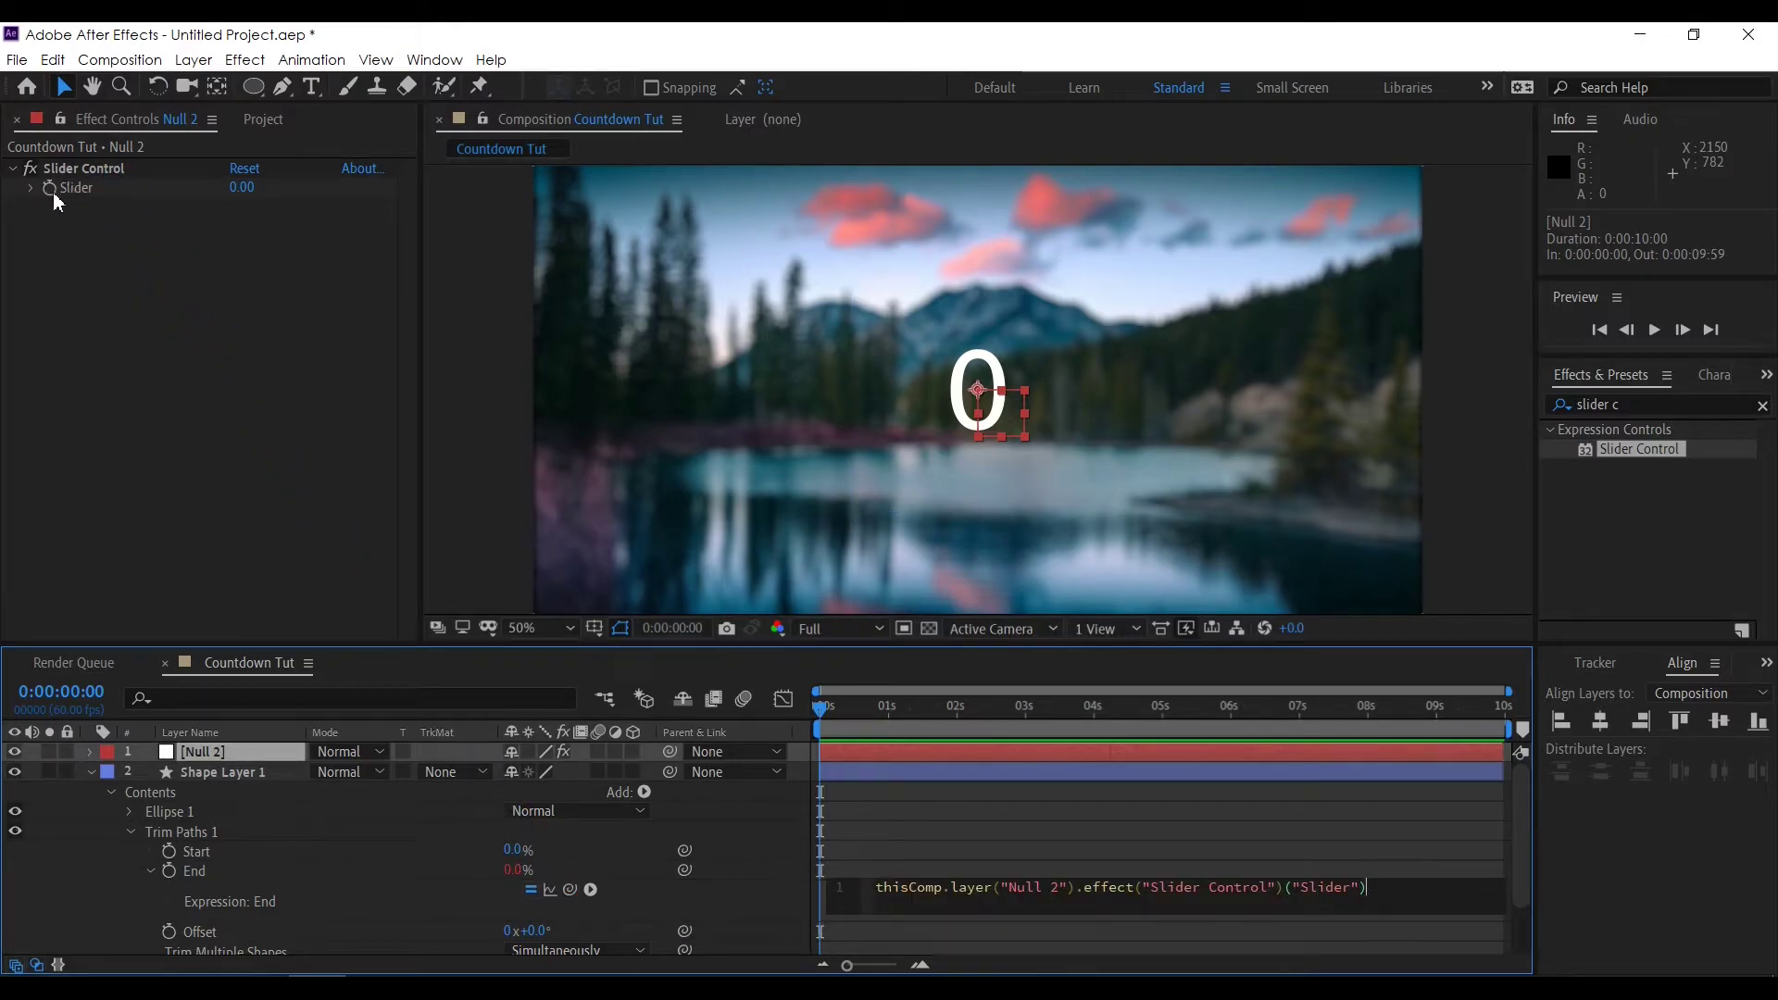
click(57, 191)
Step: Set Null 2's Slider to 100 at the end of the timeline
drag(1413, 708, 1505, 724)
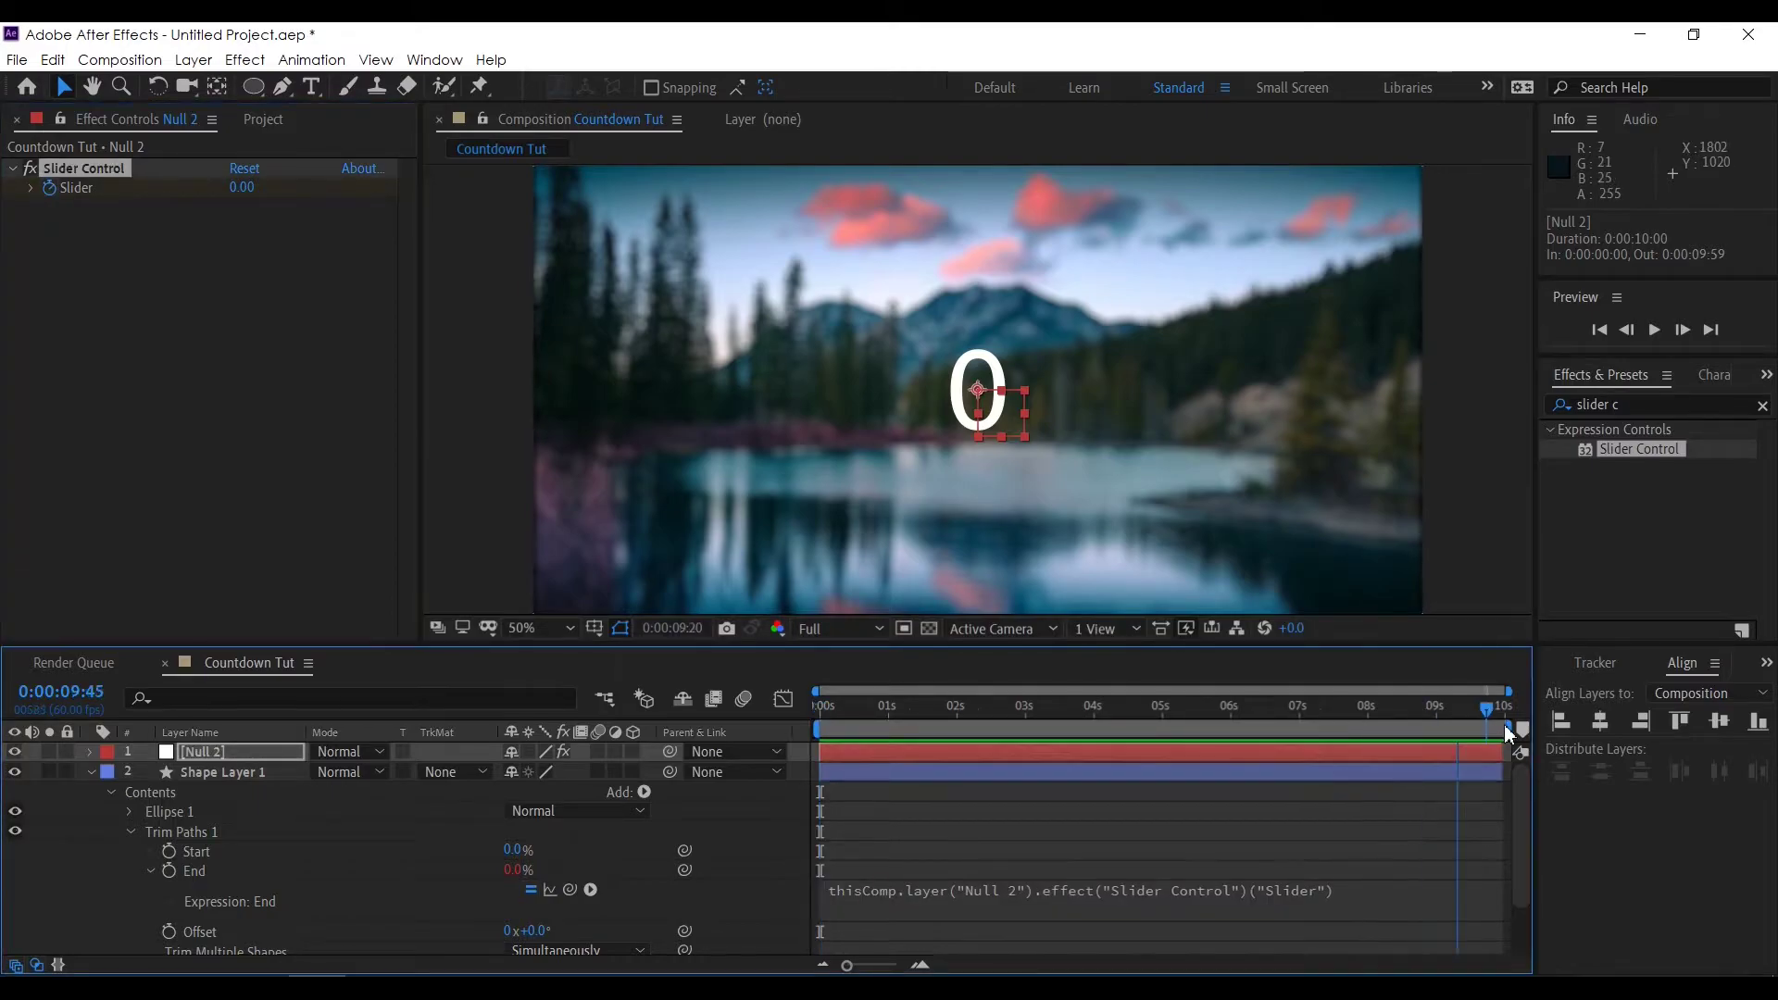
click(241, 187)
text(100)
key(Return)
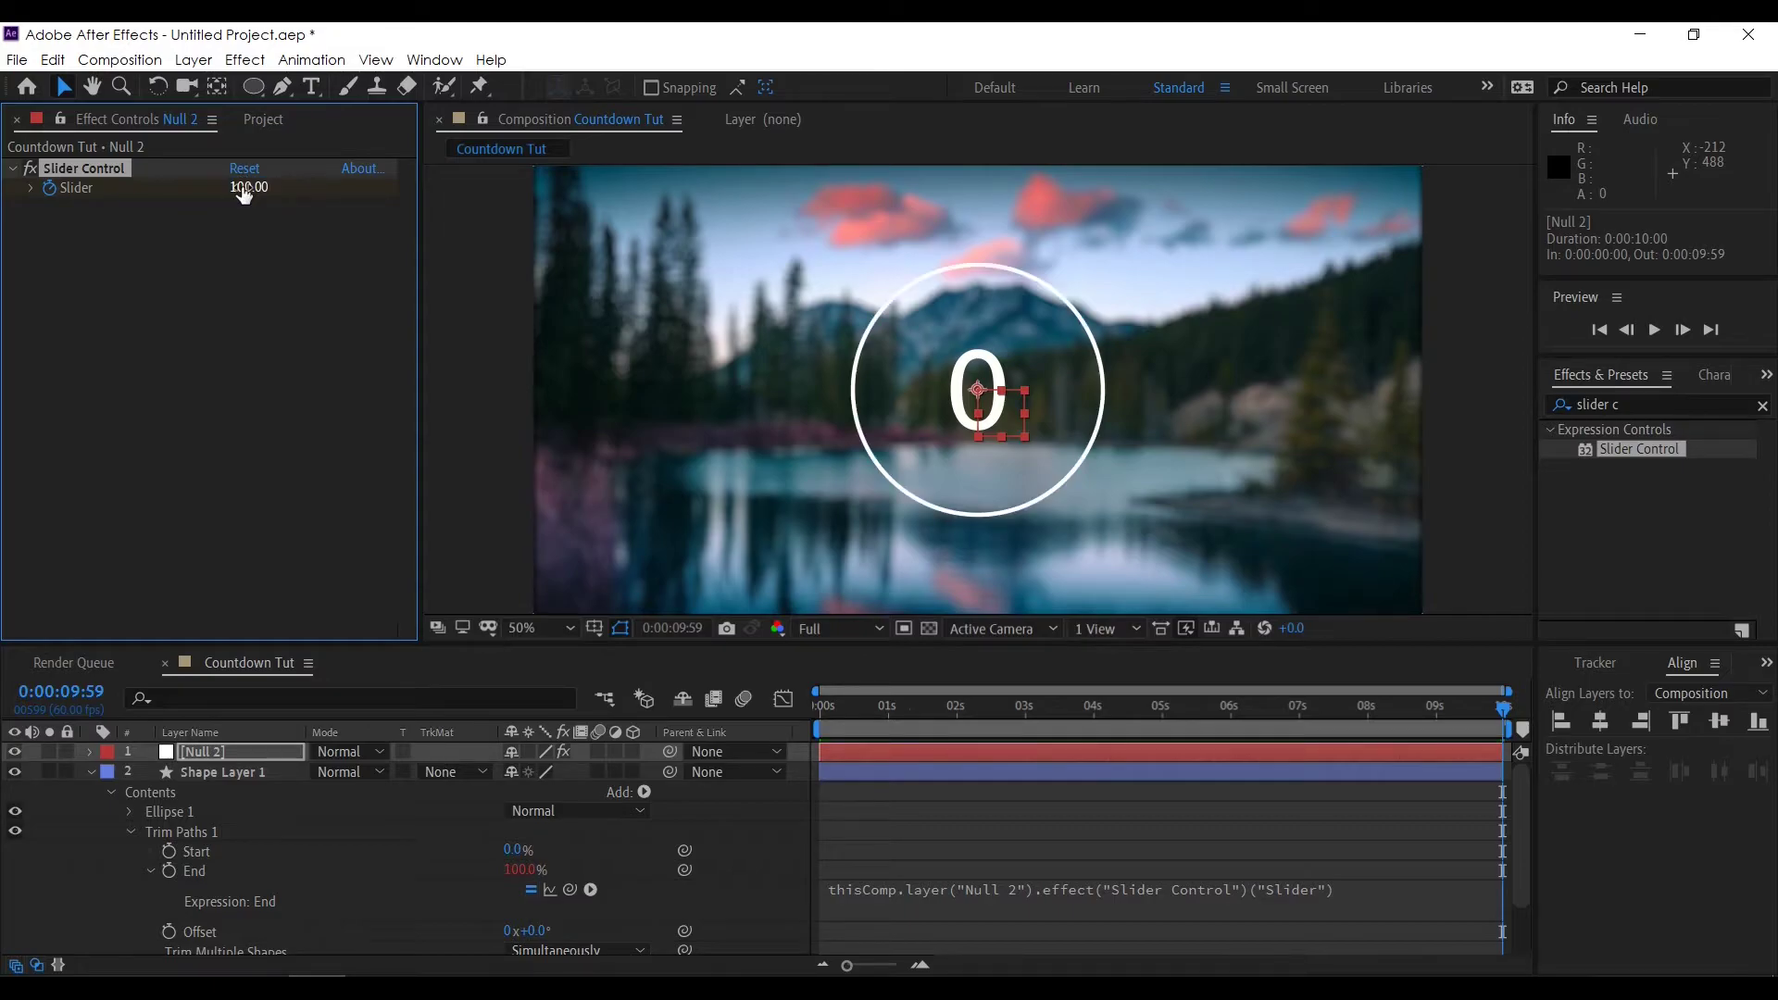
key(Home)
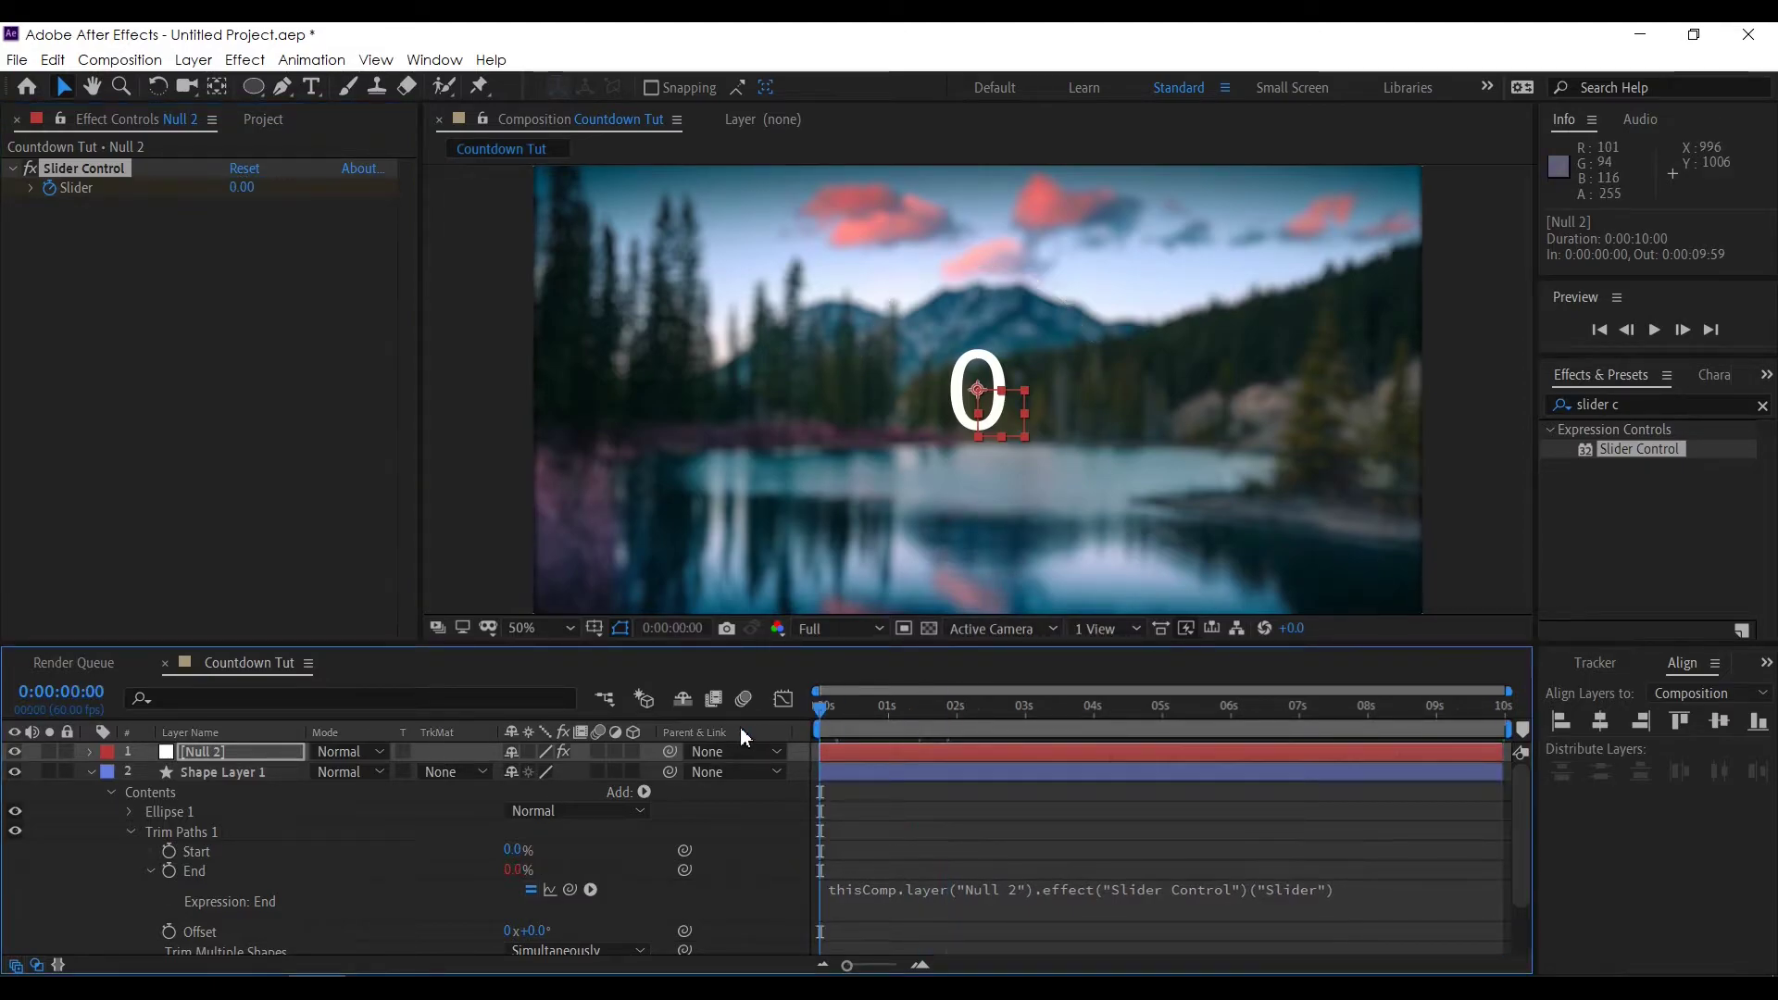
key(space)
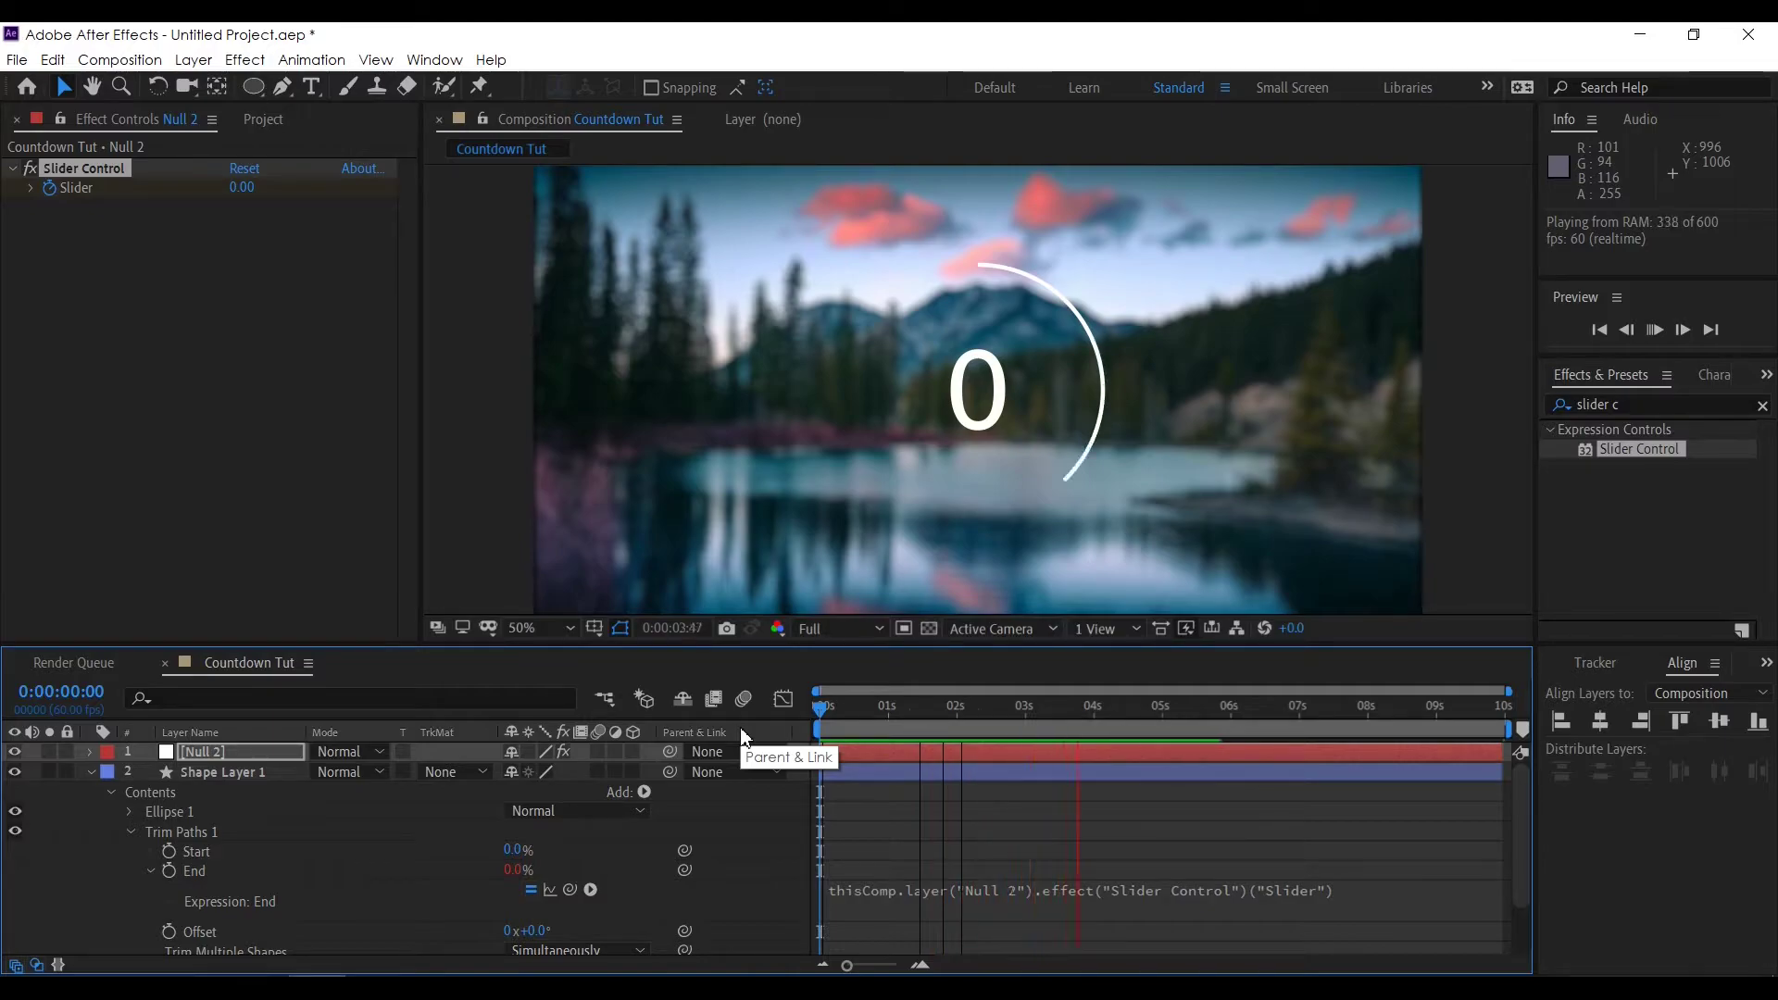
key(space)
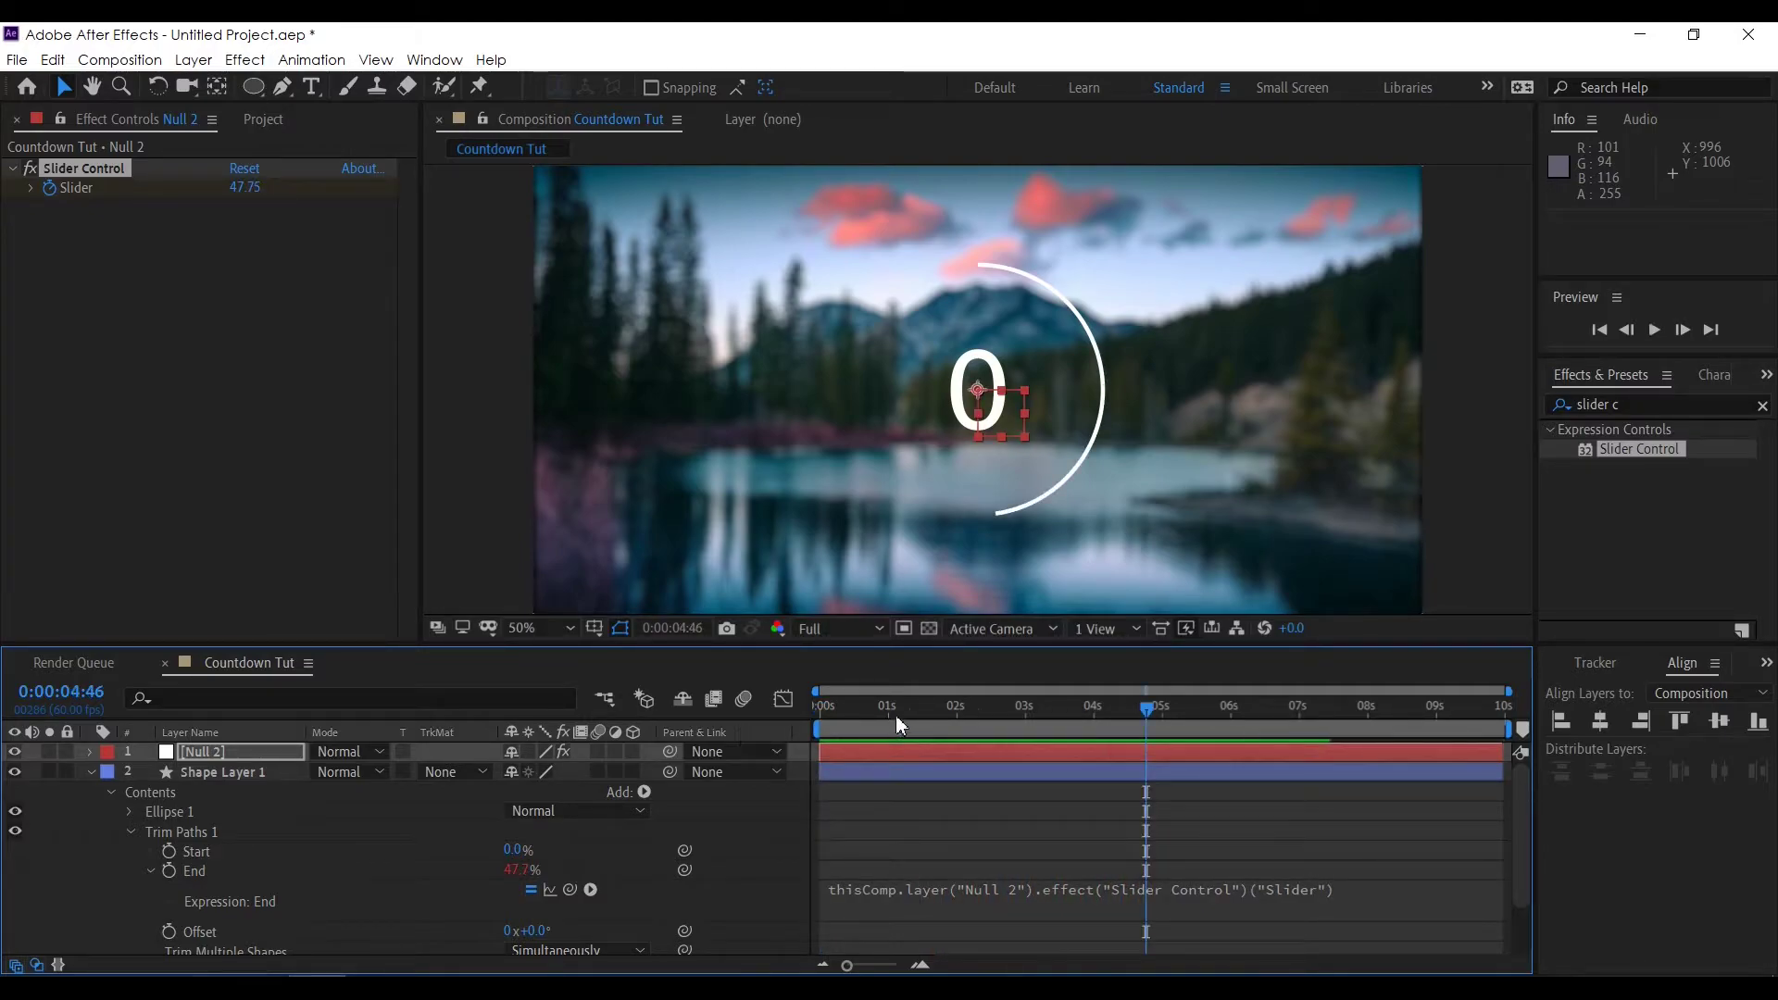
drag(895, 716, 752, 711)
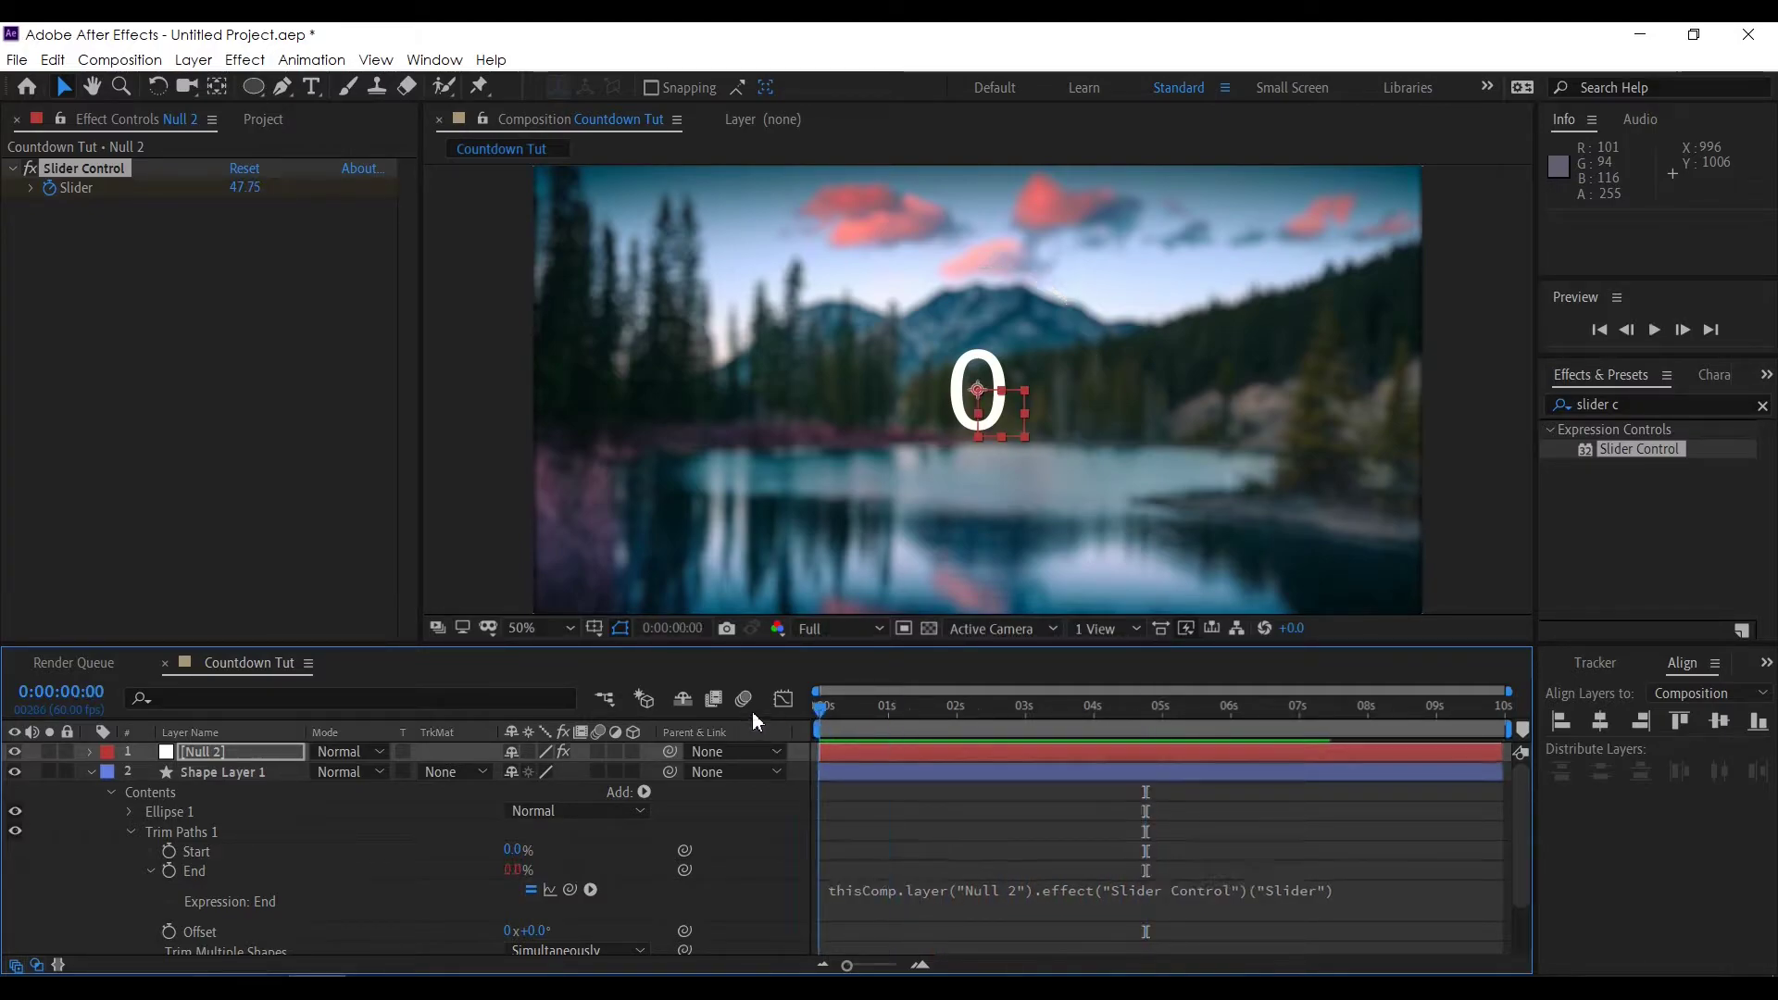
key(F2)
Step: Add a Source Text expression on the 0 text layer, pick-whipped to Null 2's Slider
click(92, 773)
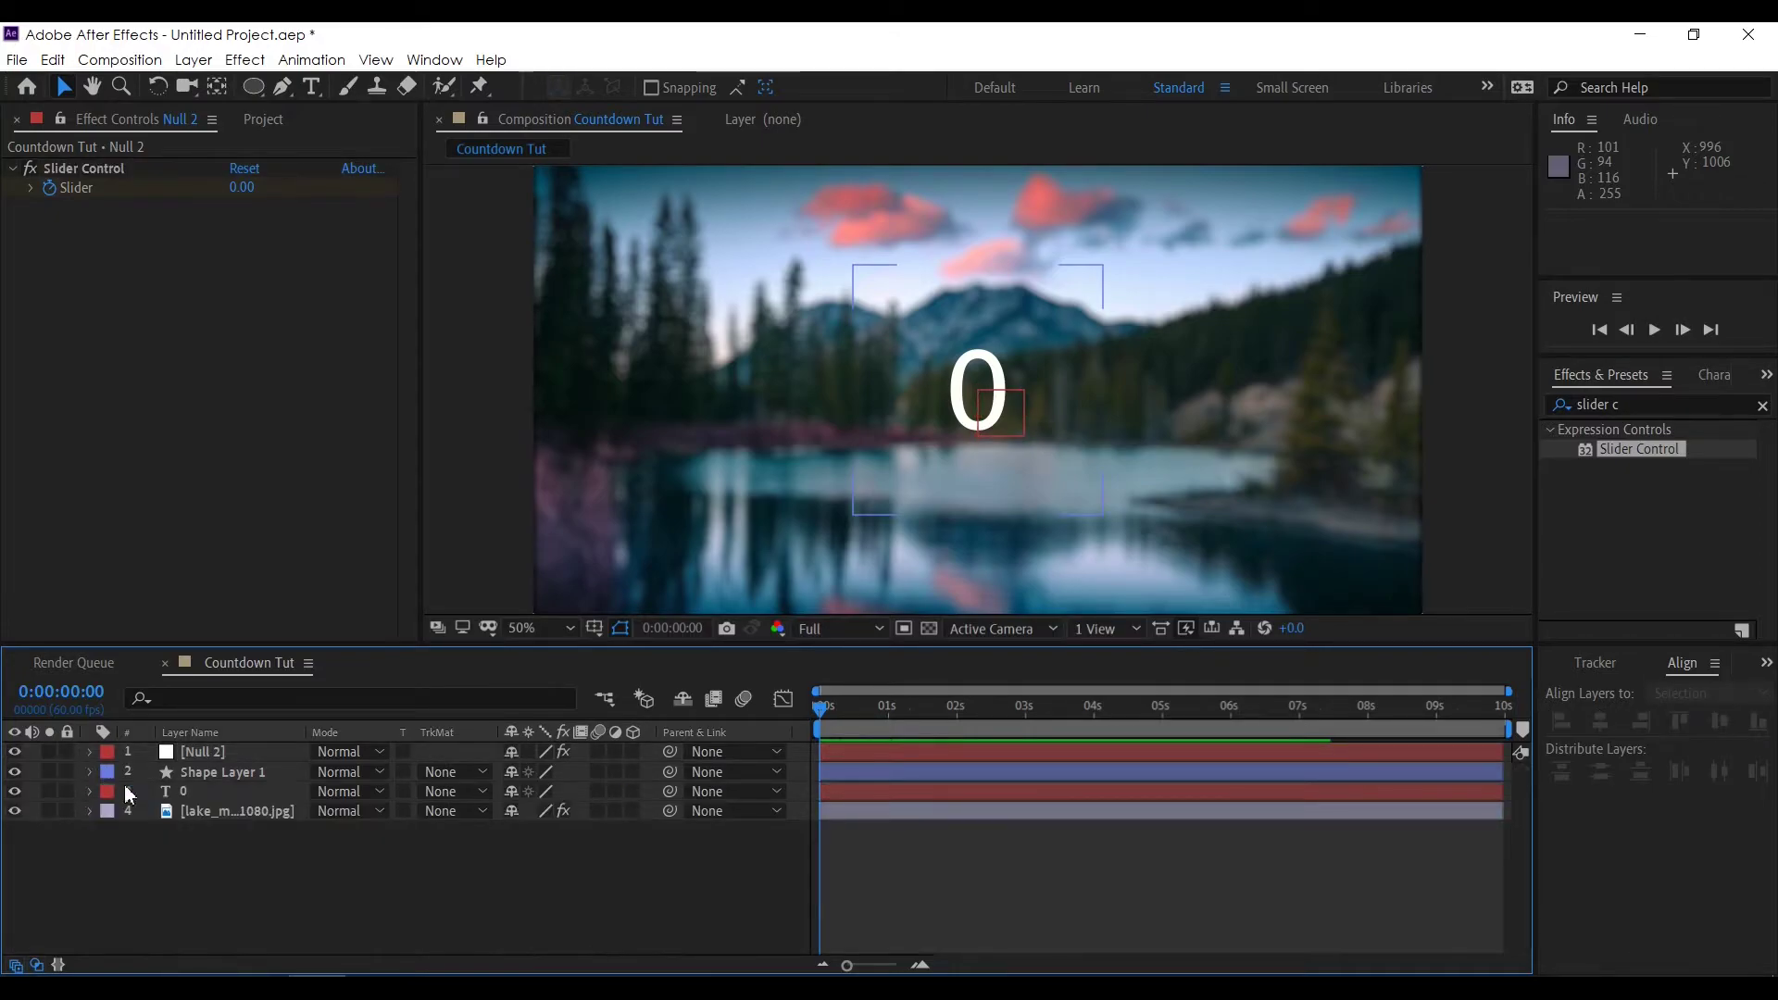
click(168, 793)
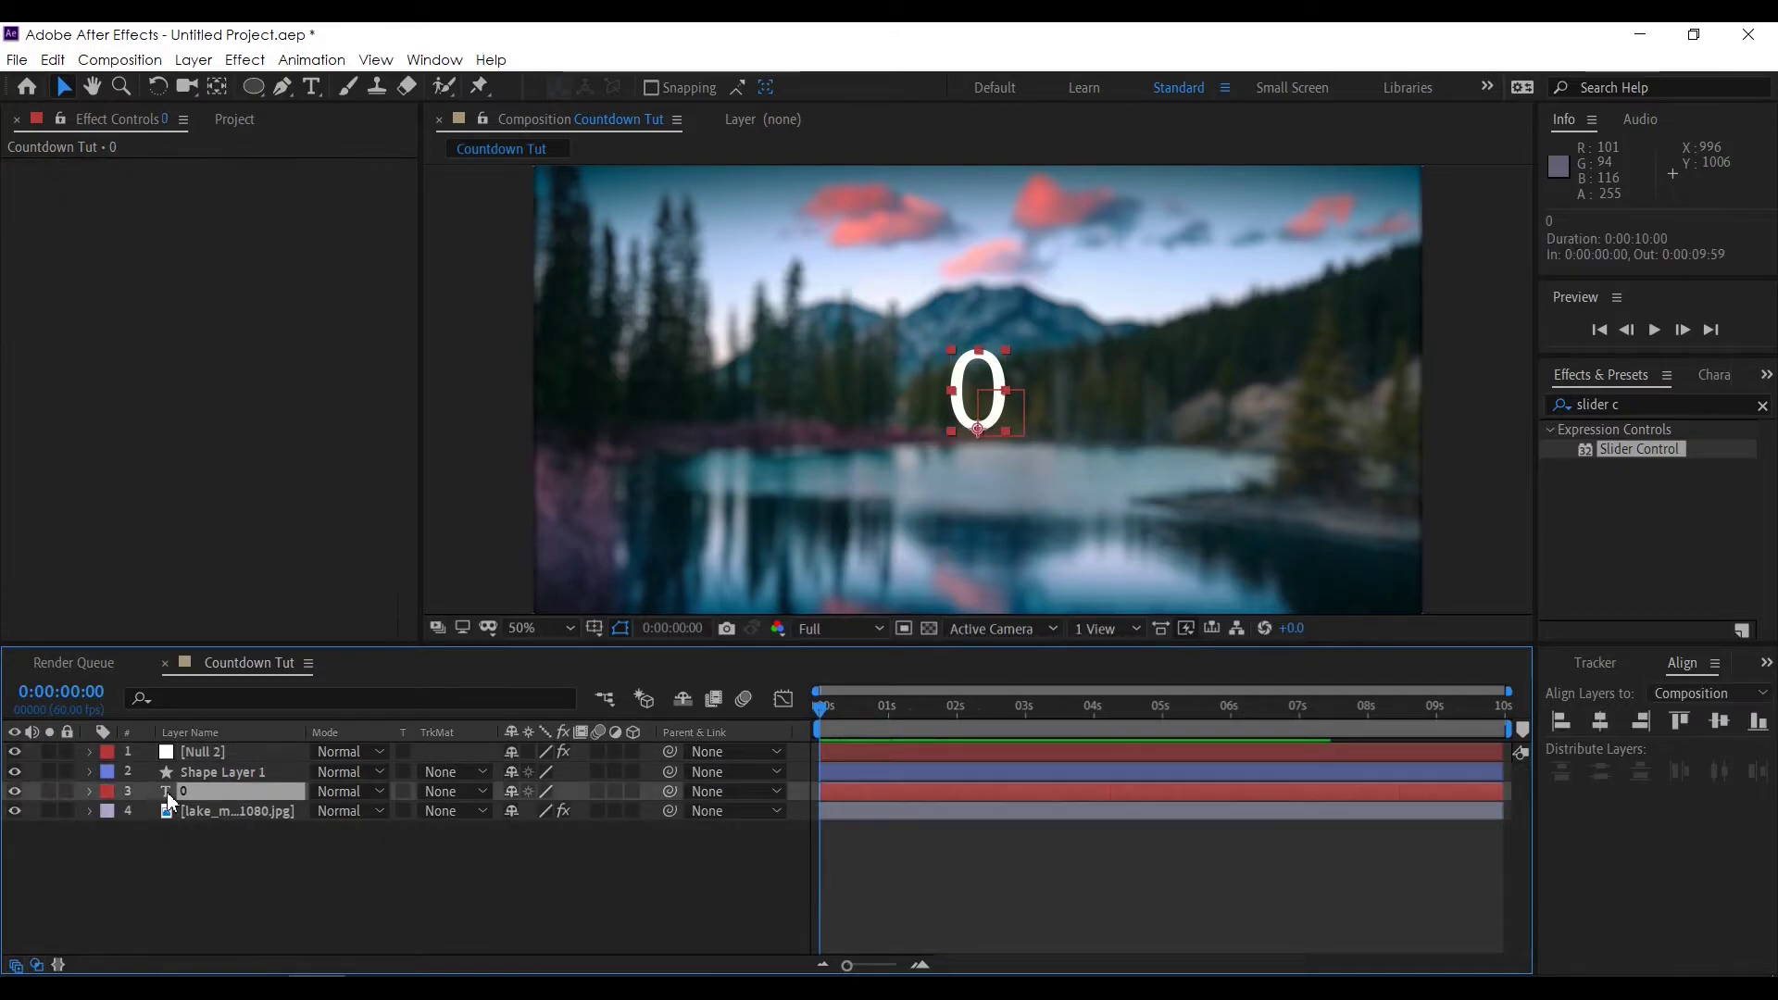
click(86, 792)
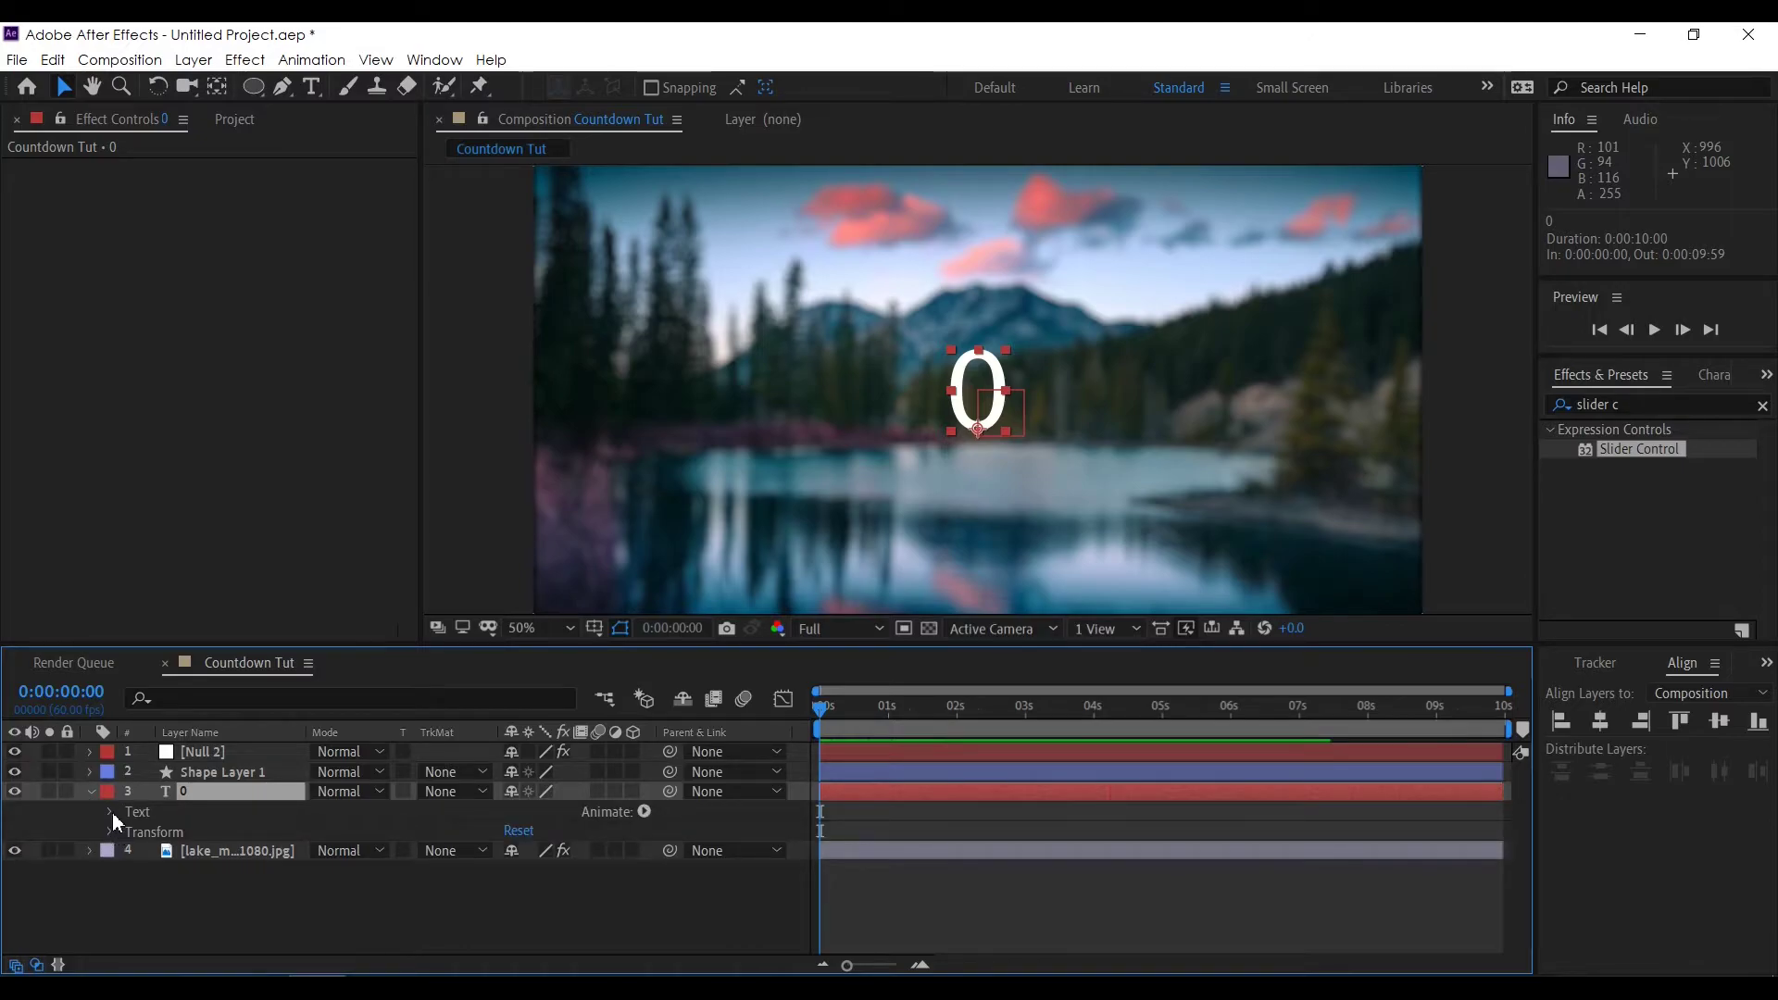
click(111, 812)
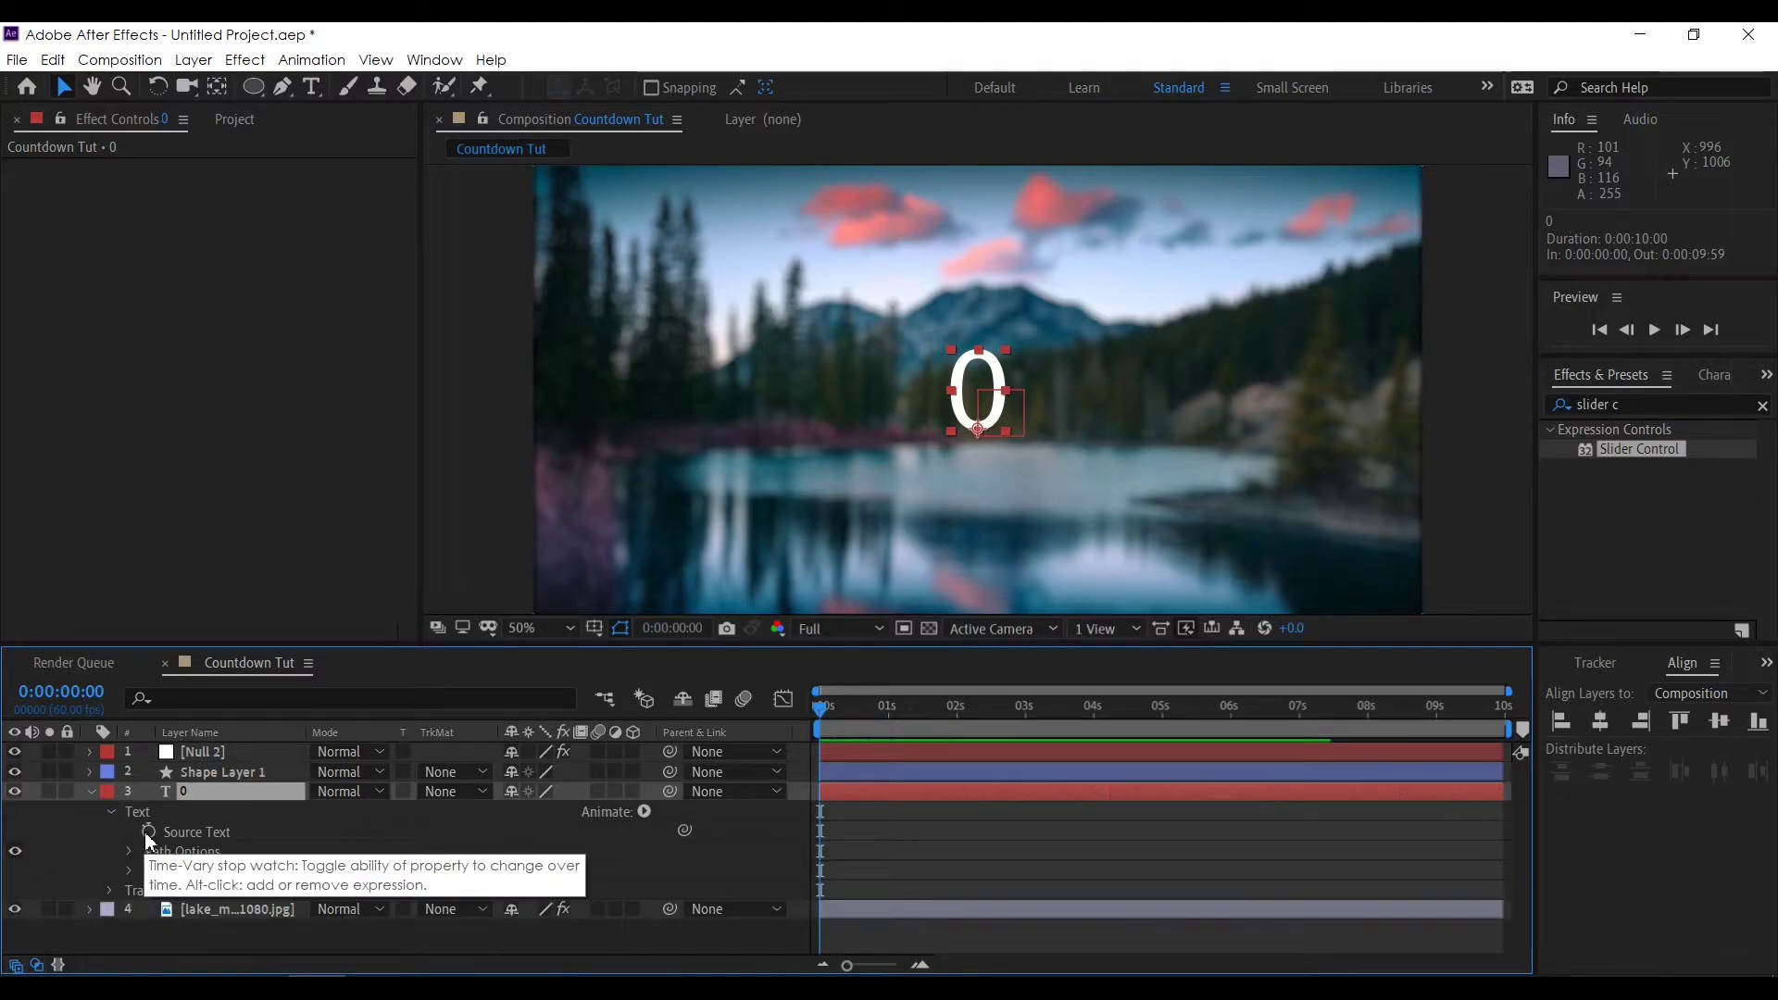
alt+click(145, 838)
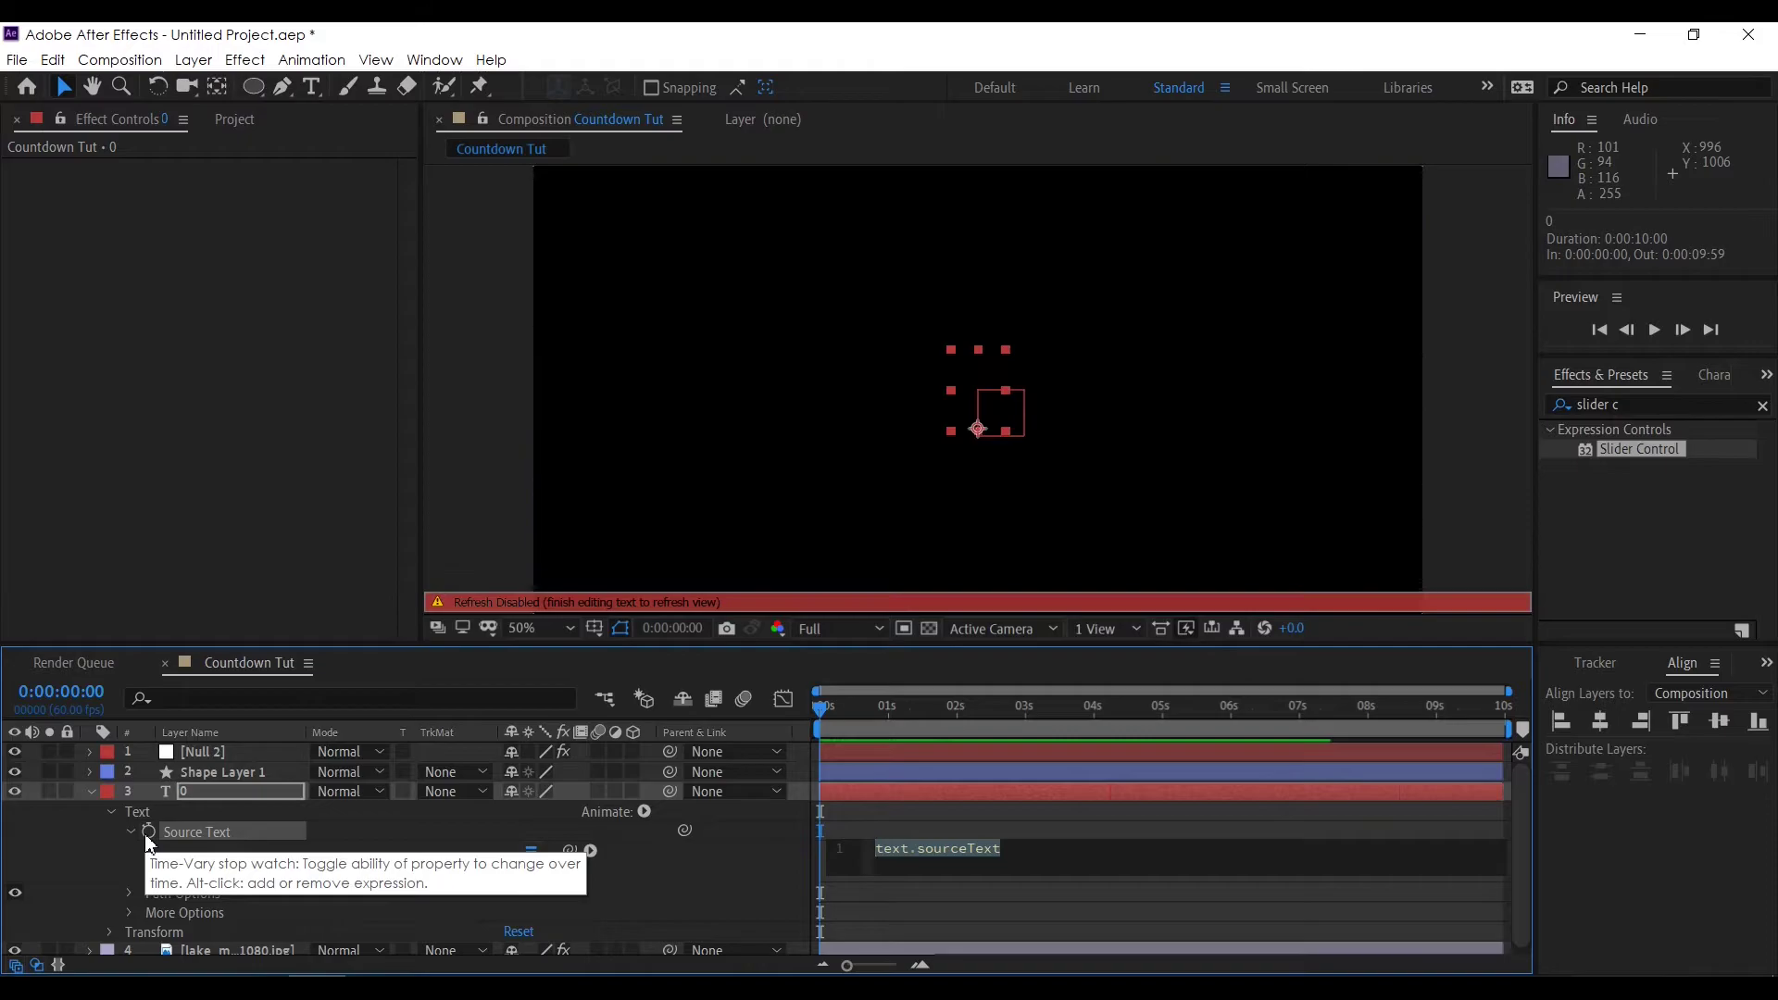
click(209, 754)
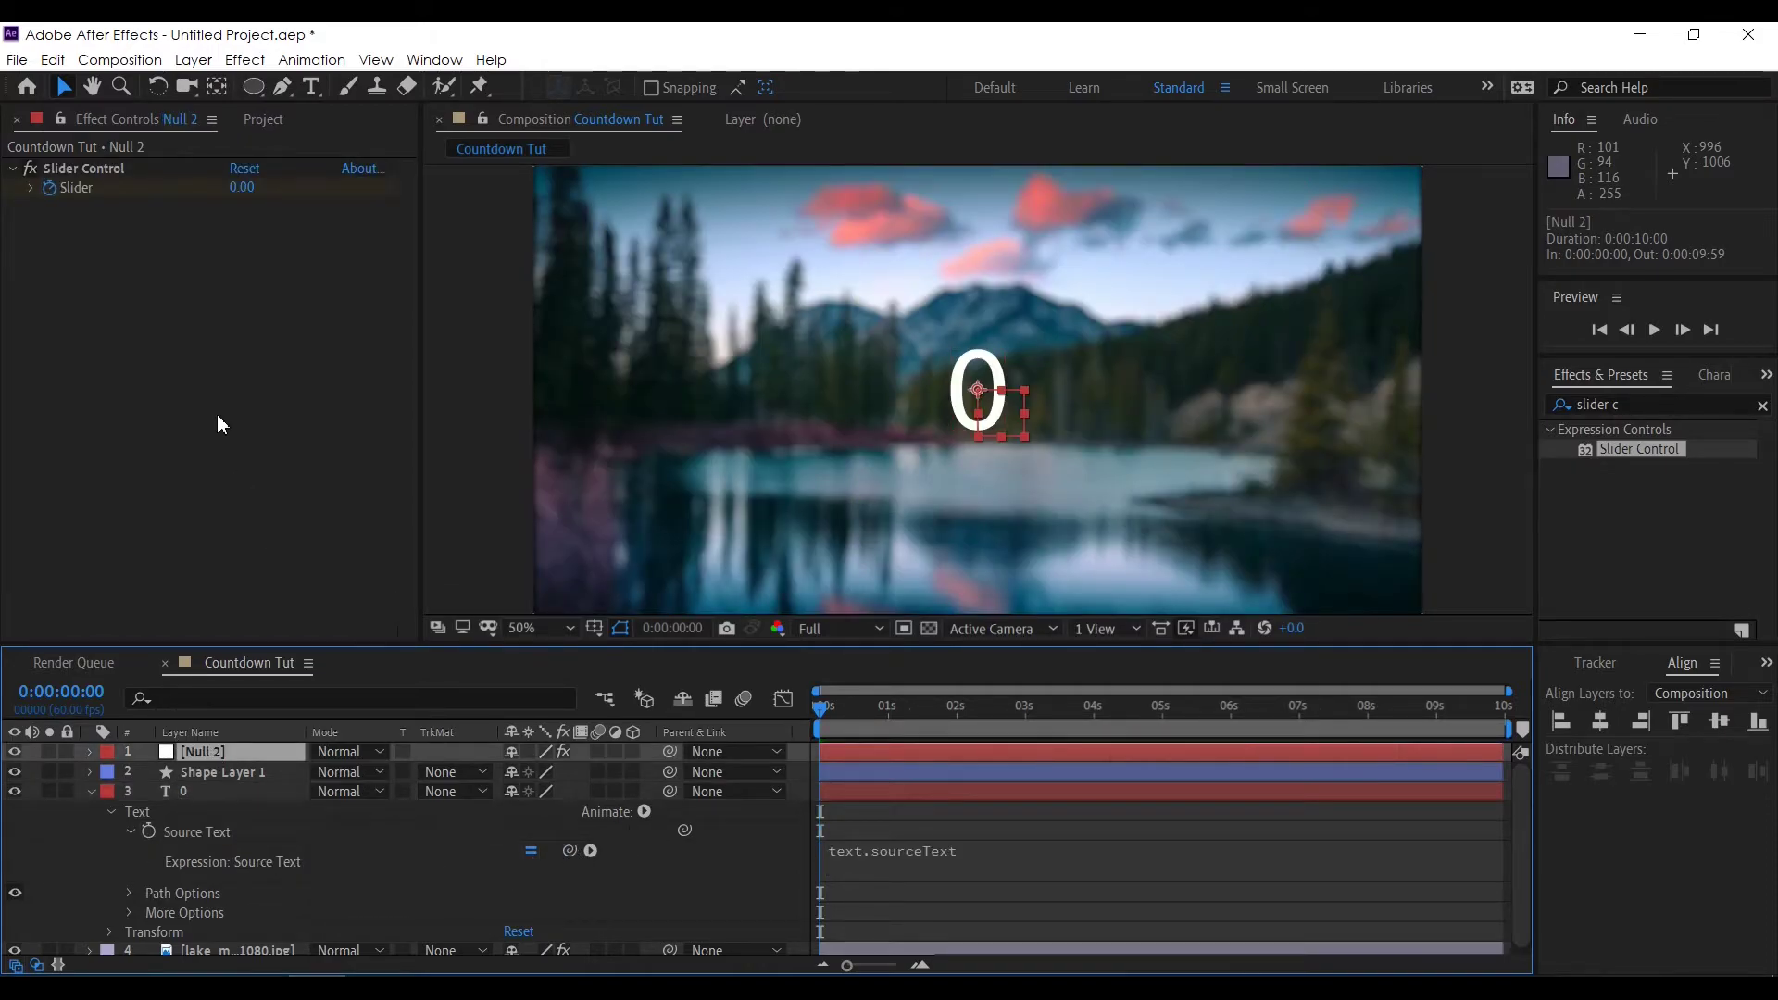
drag(568, 851, 75, 195)
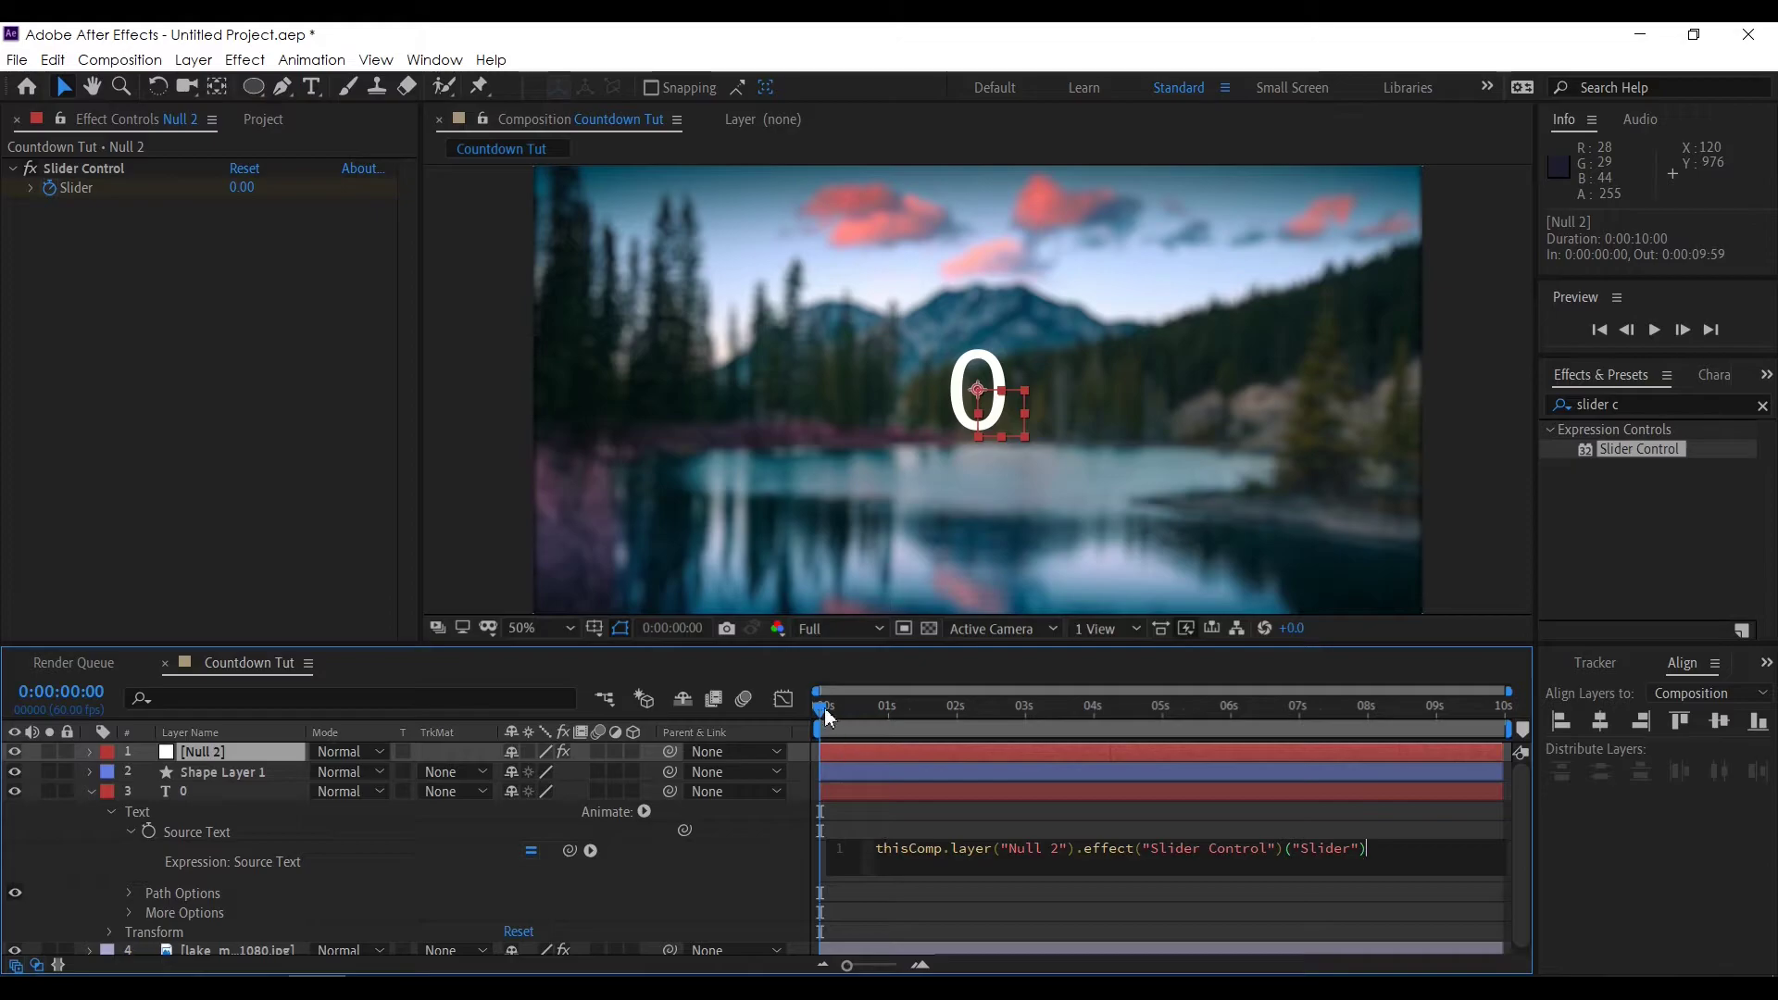
Step: Wrap the Source Text expression in Math.round() so the counter shows whole numbers
mouse_move(824, 708)
mouse_down()
mouse_move(1346, 713)
mouse_move(1312, 725)
mouse_up()
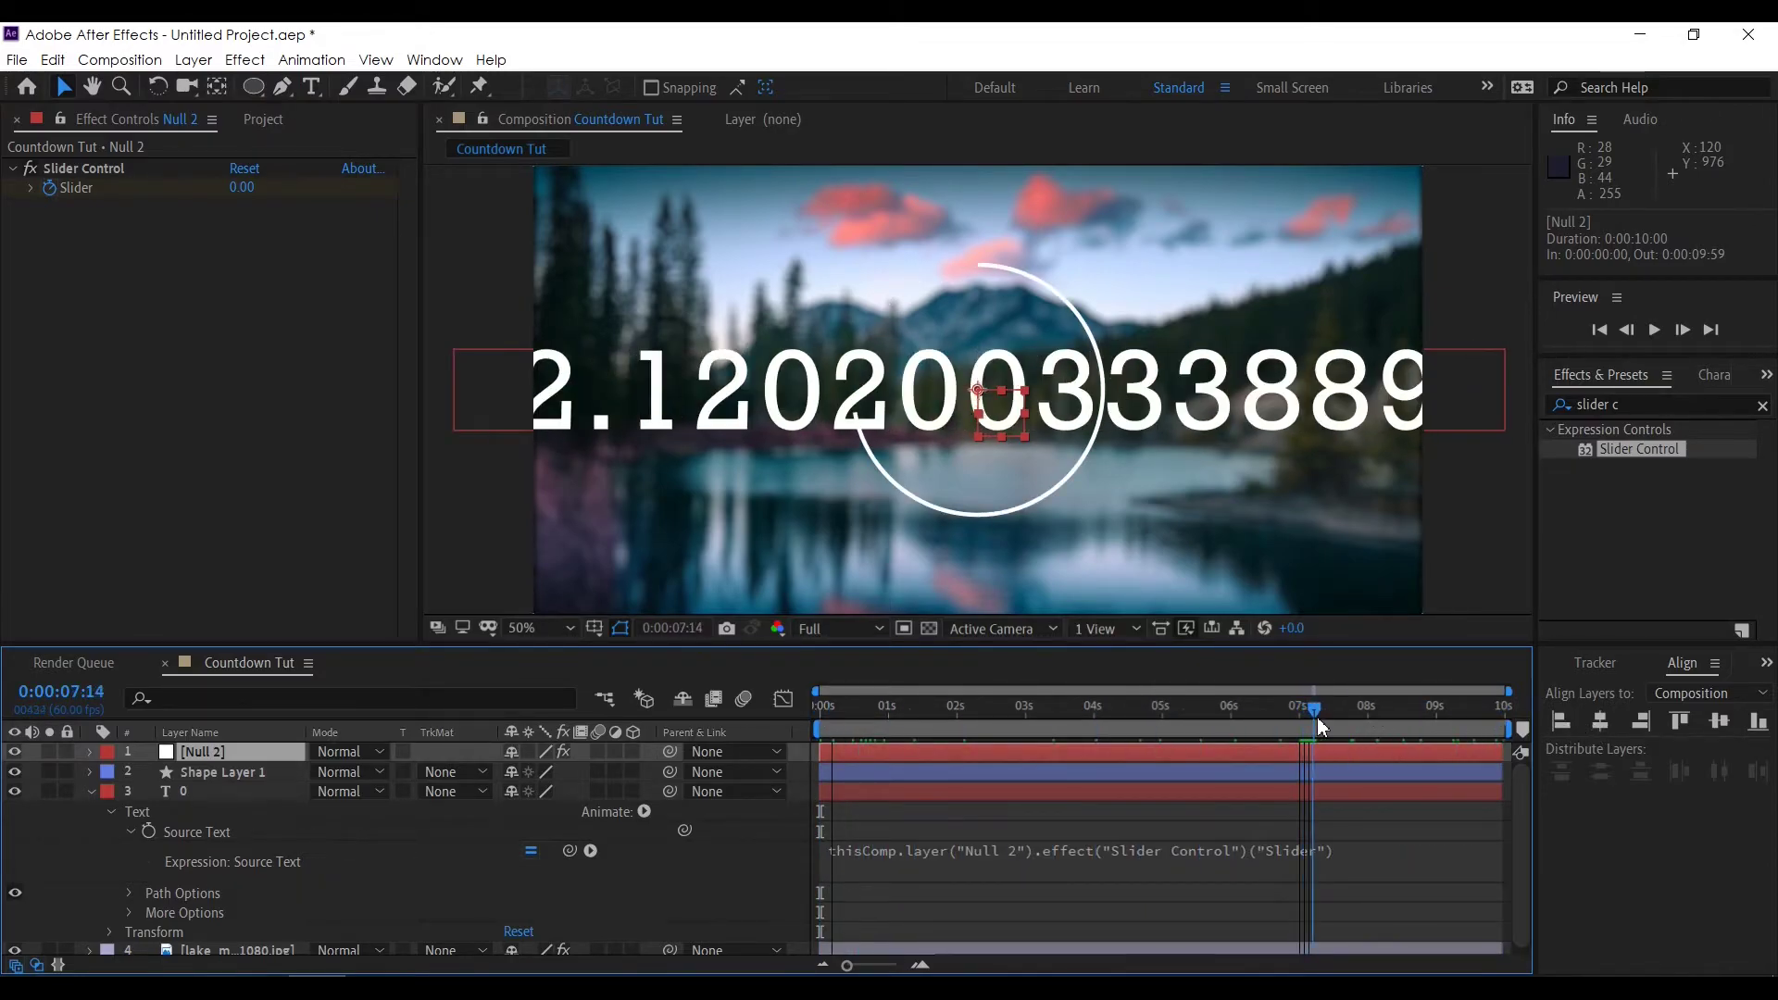
click(865, 862)
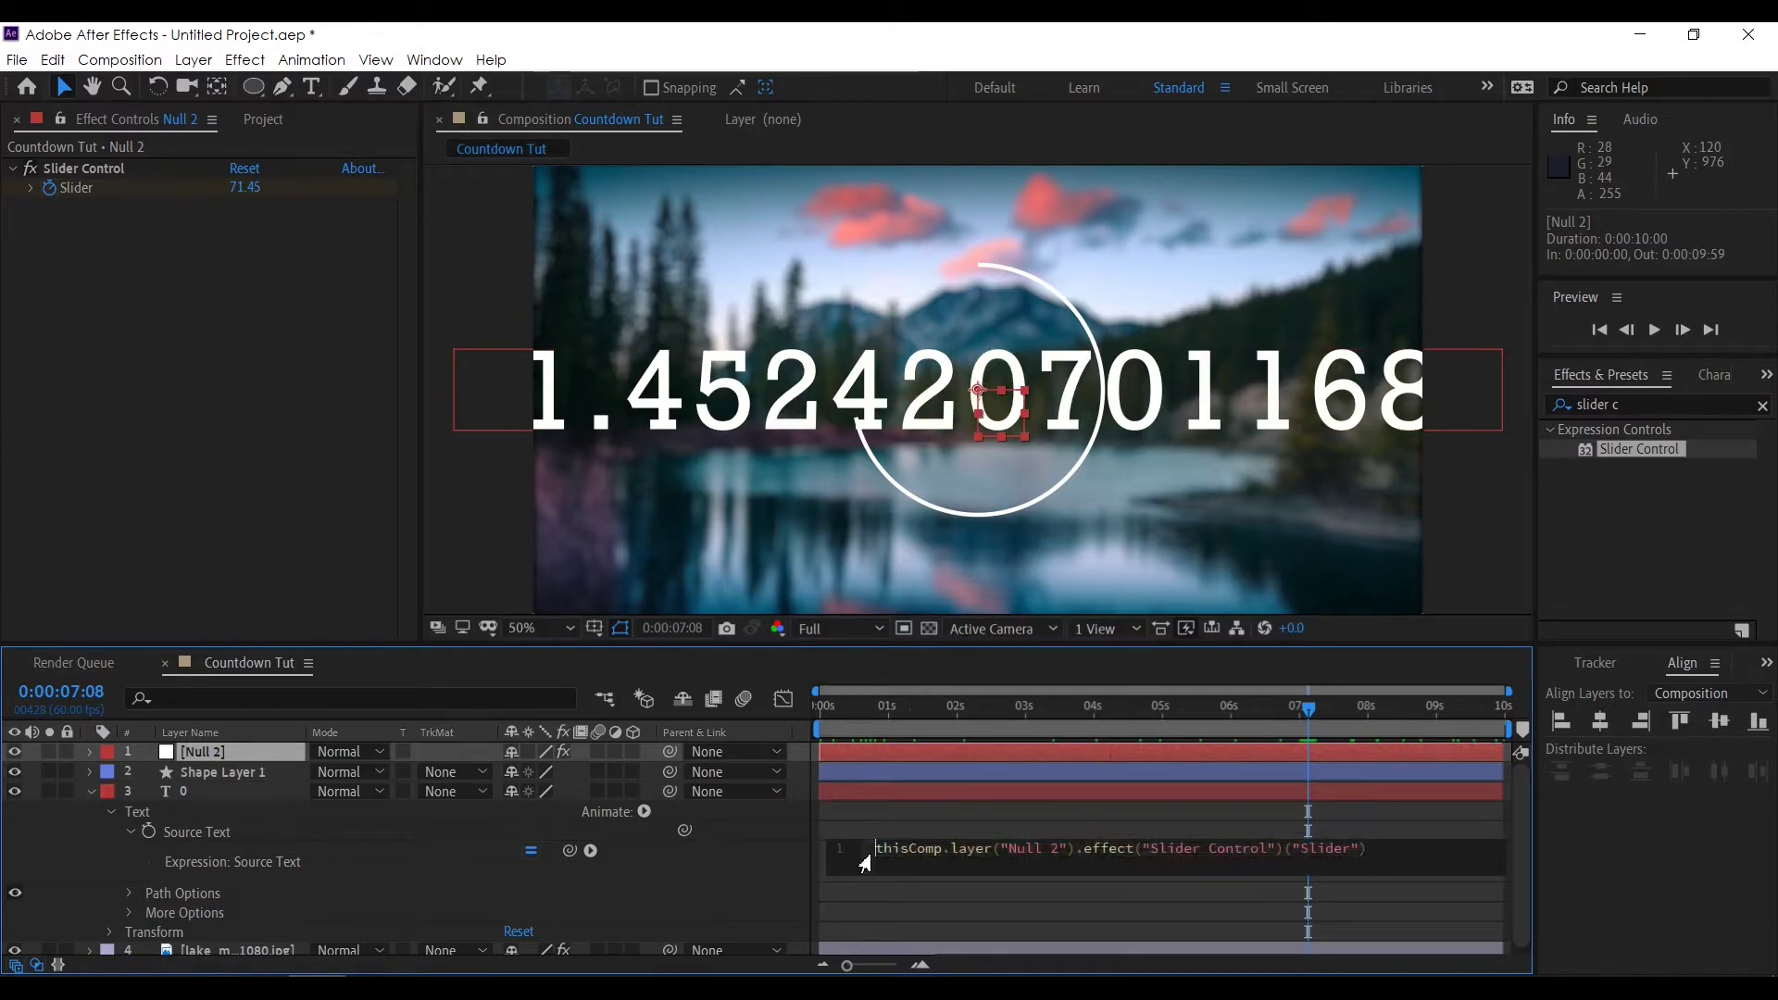
text(Math)
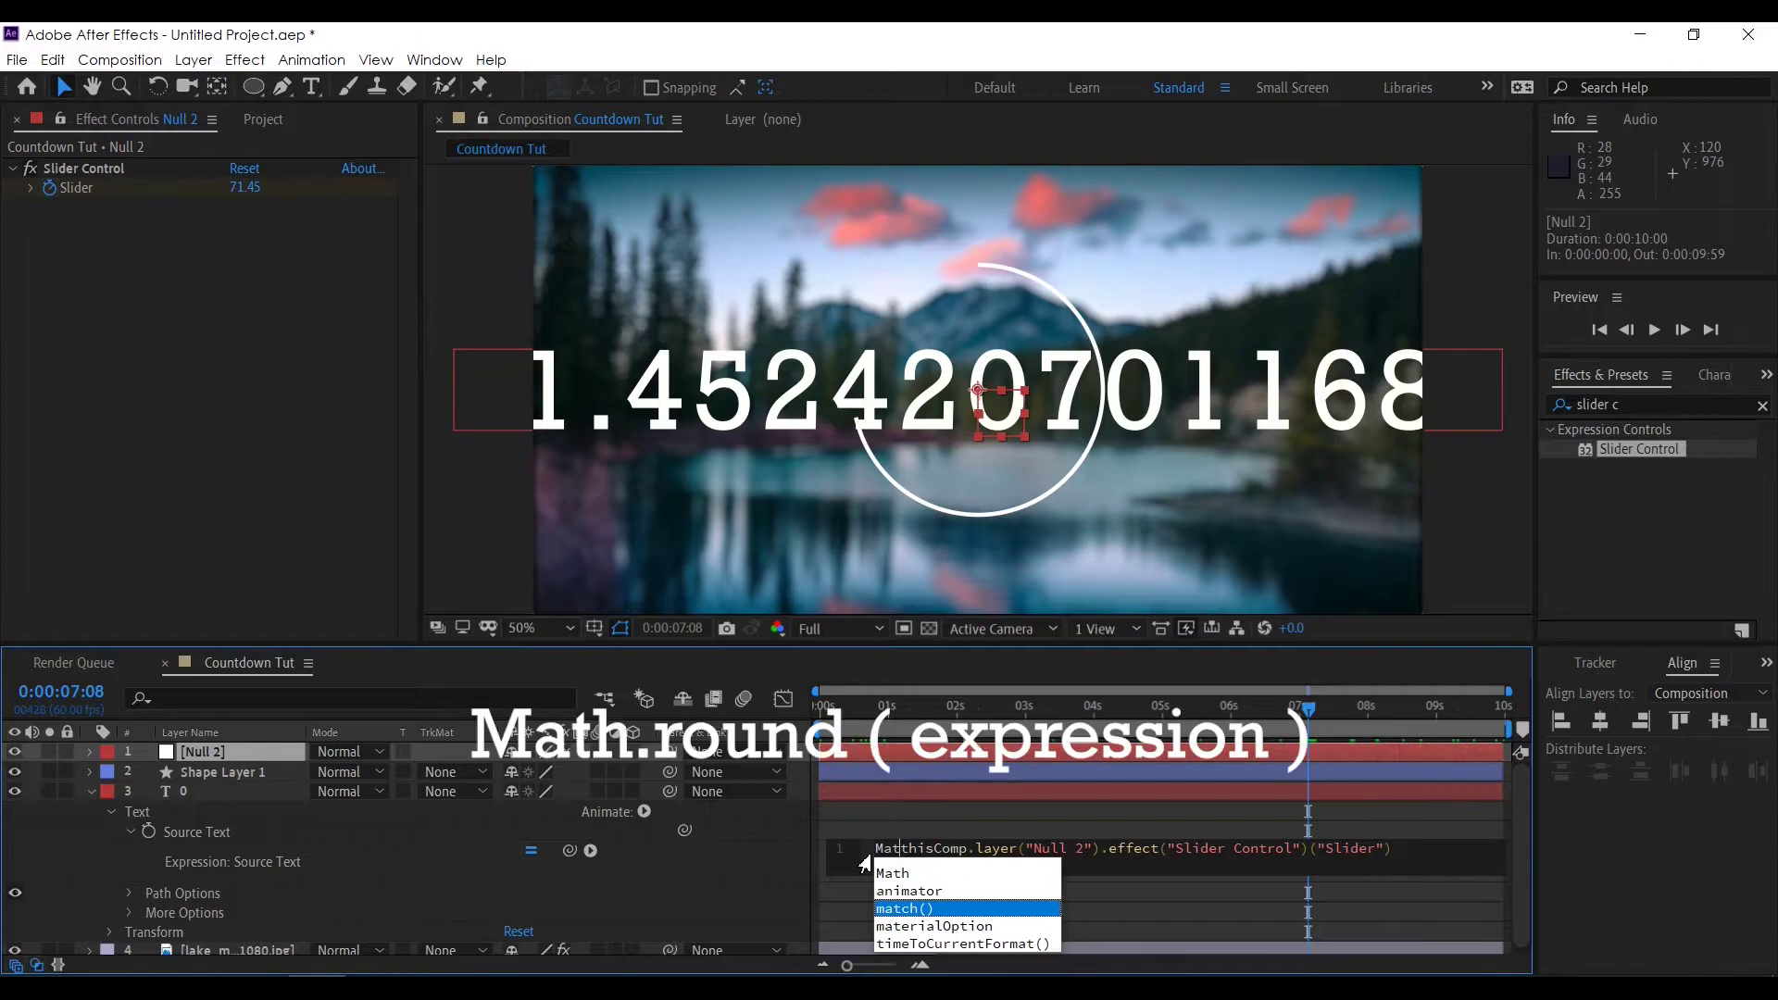
text(.r)
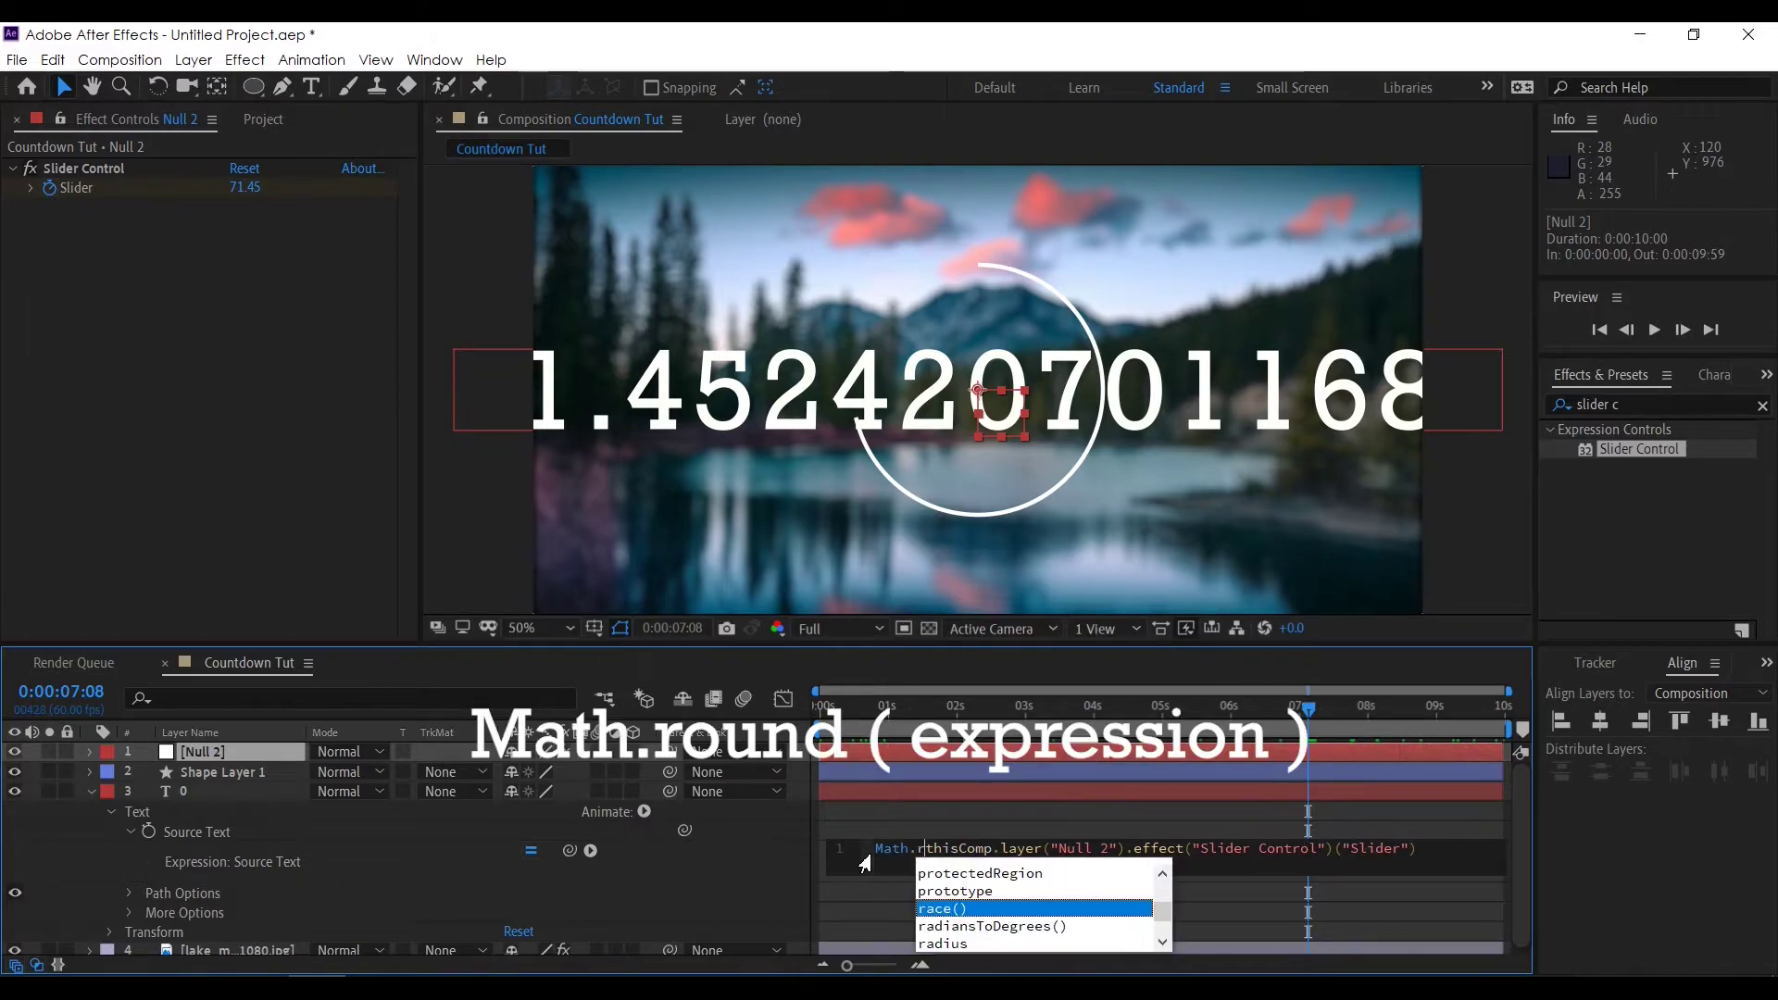
text(ound()
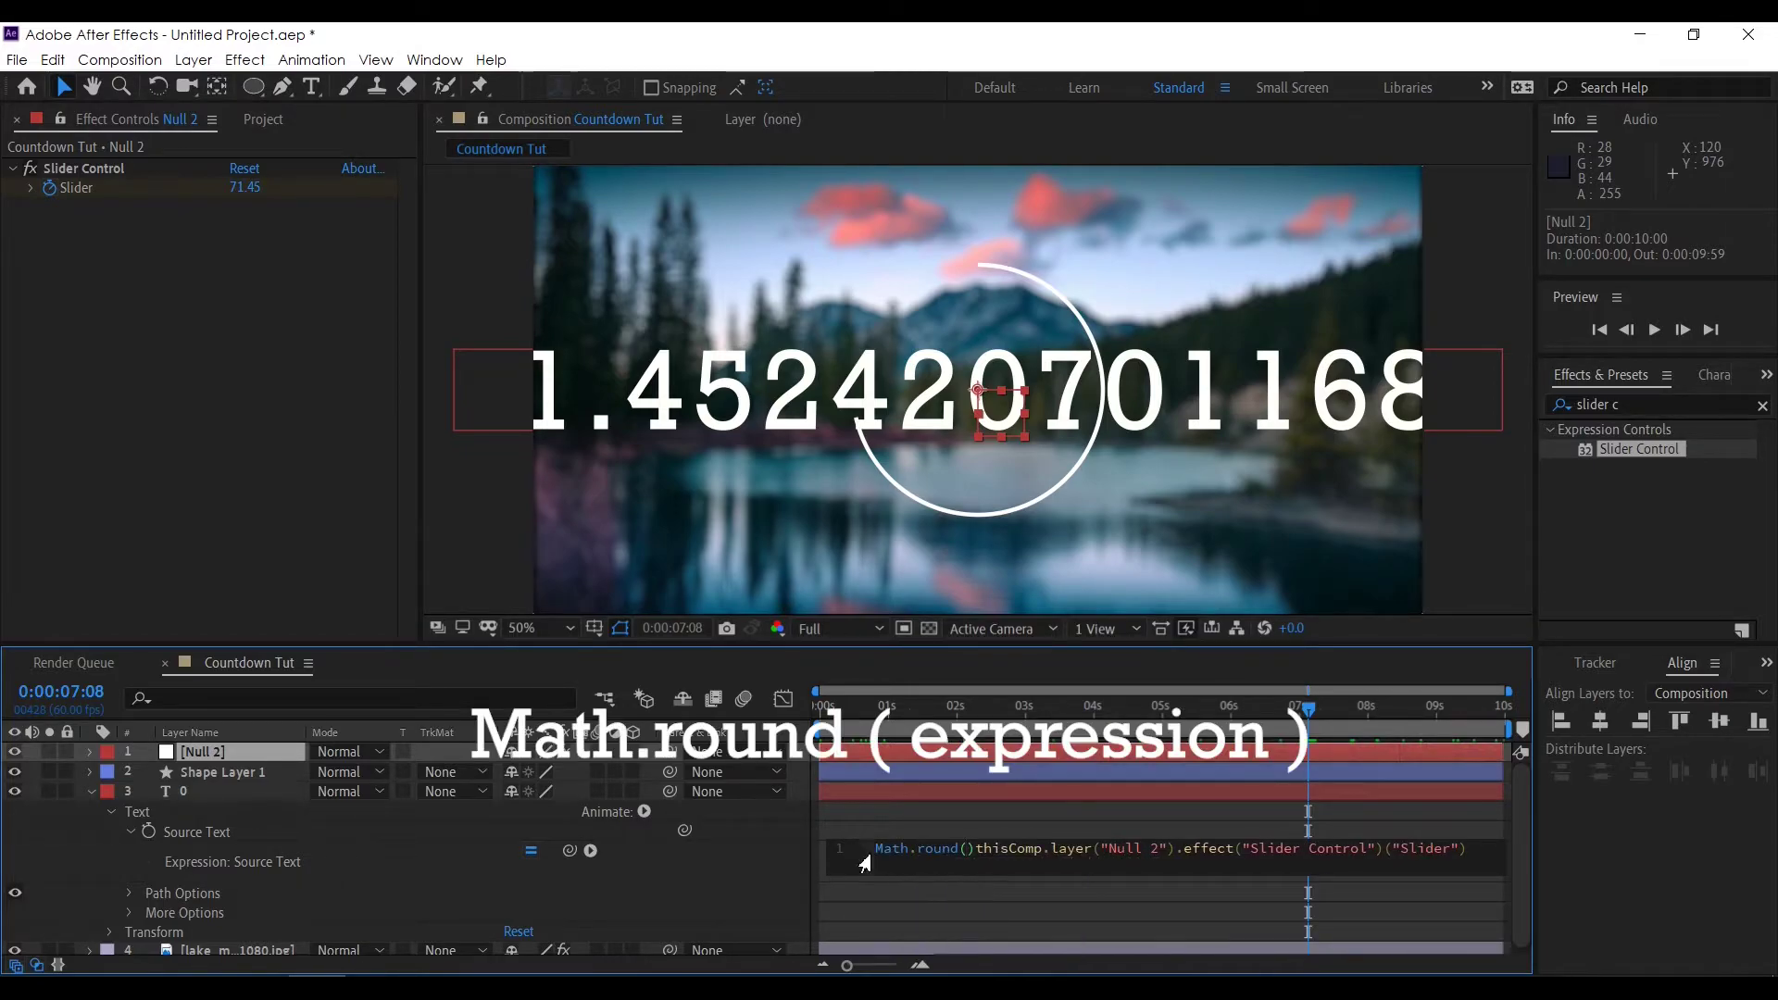
key(BackSpace)
text())
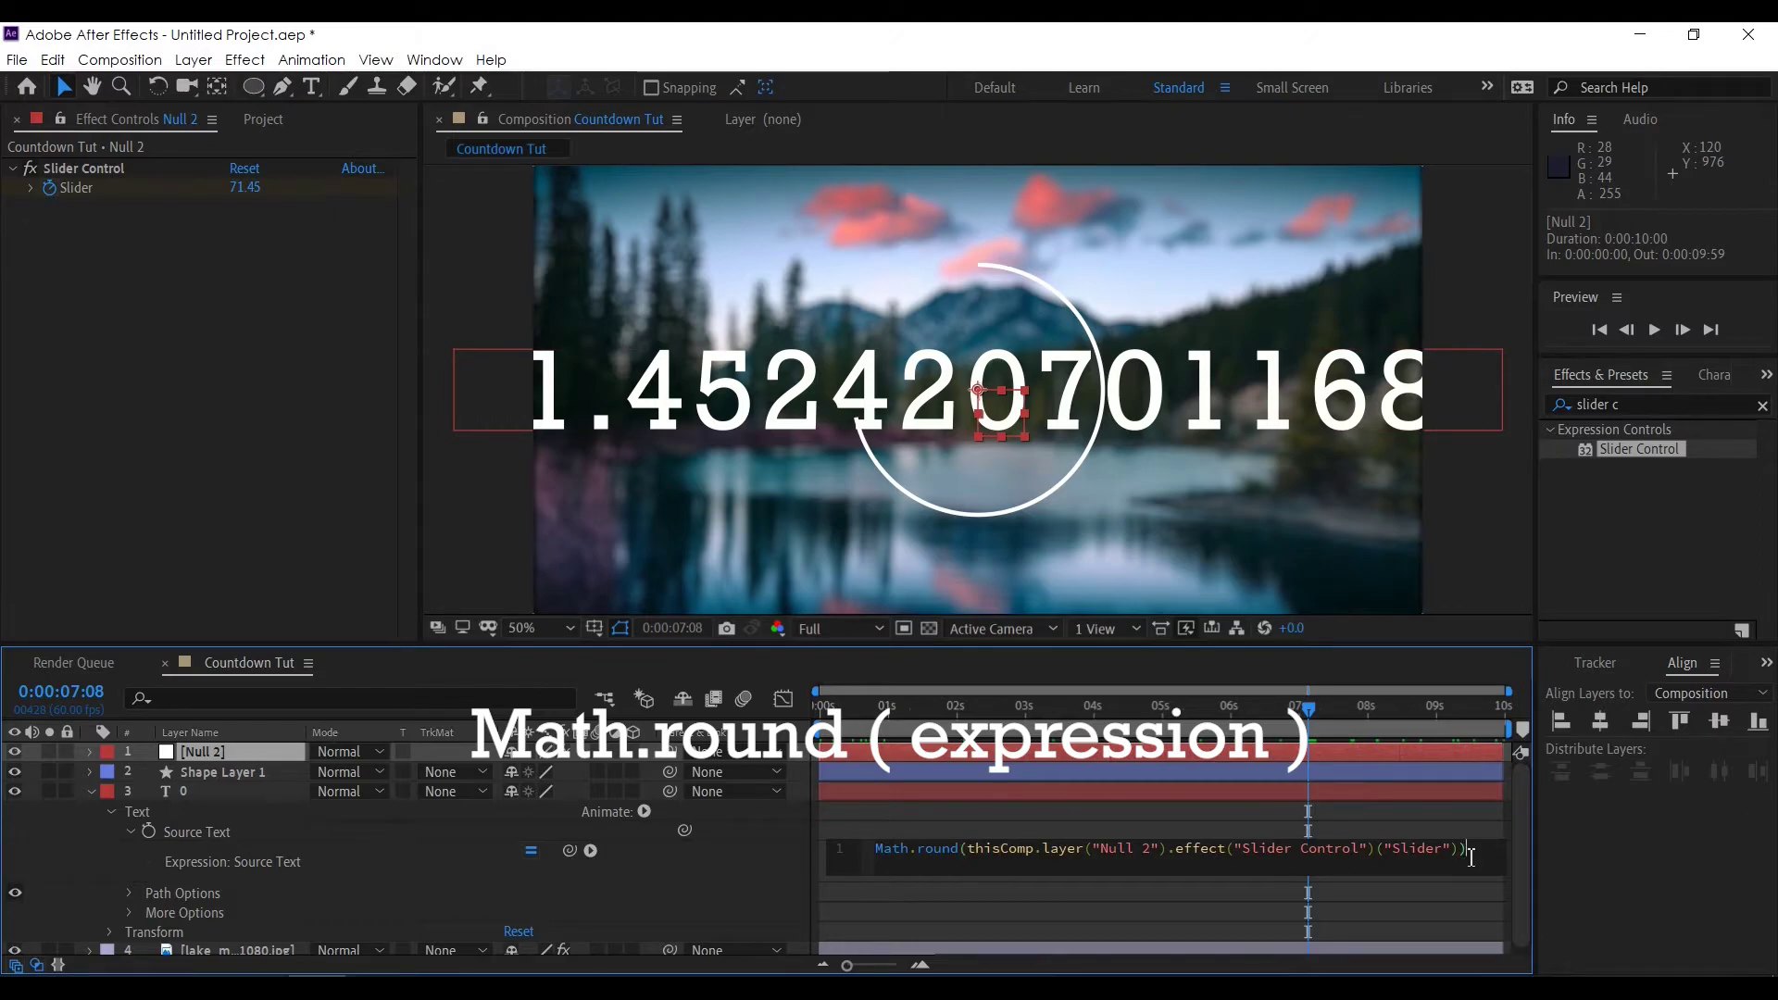
click(1391, 818)
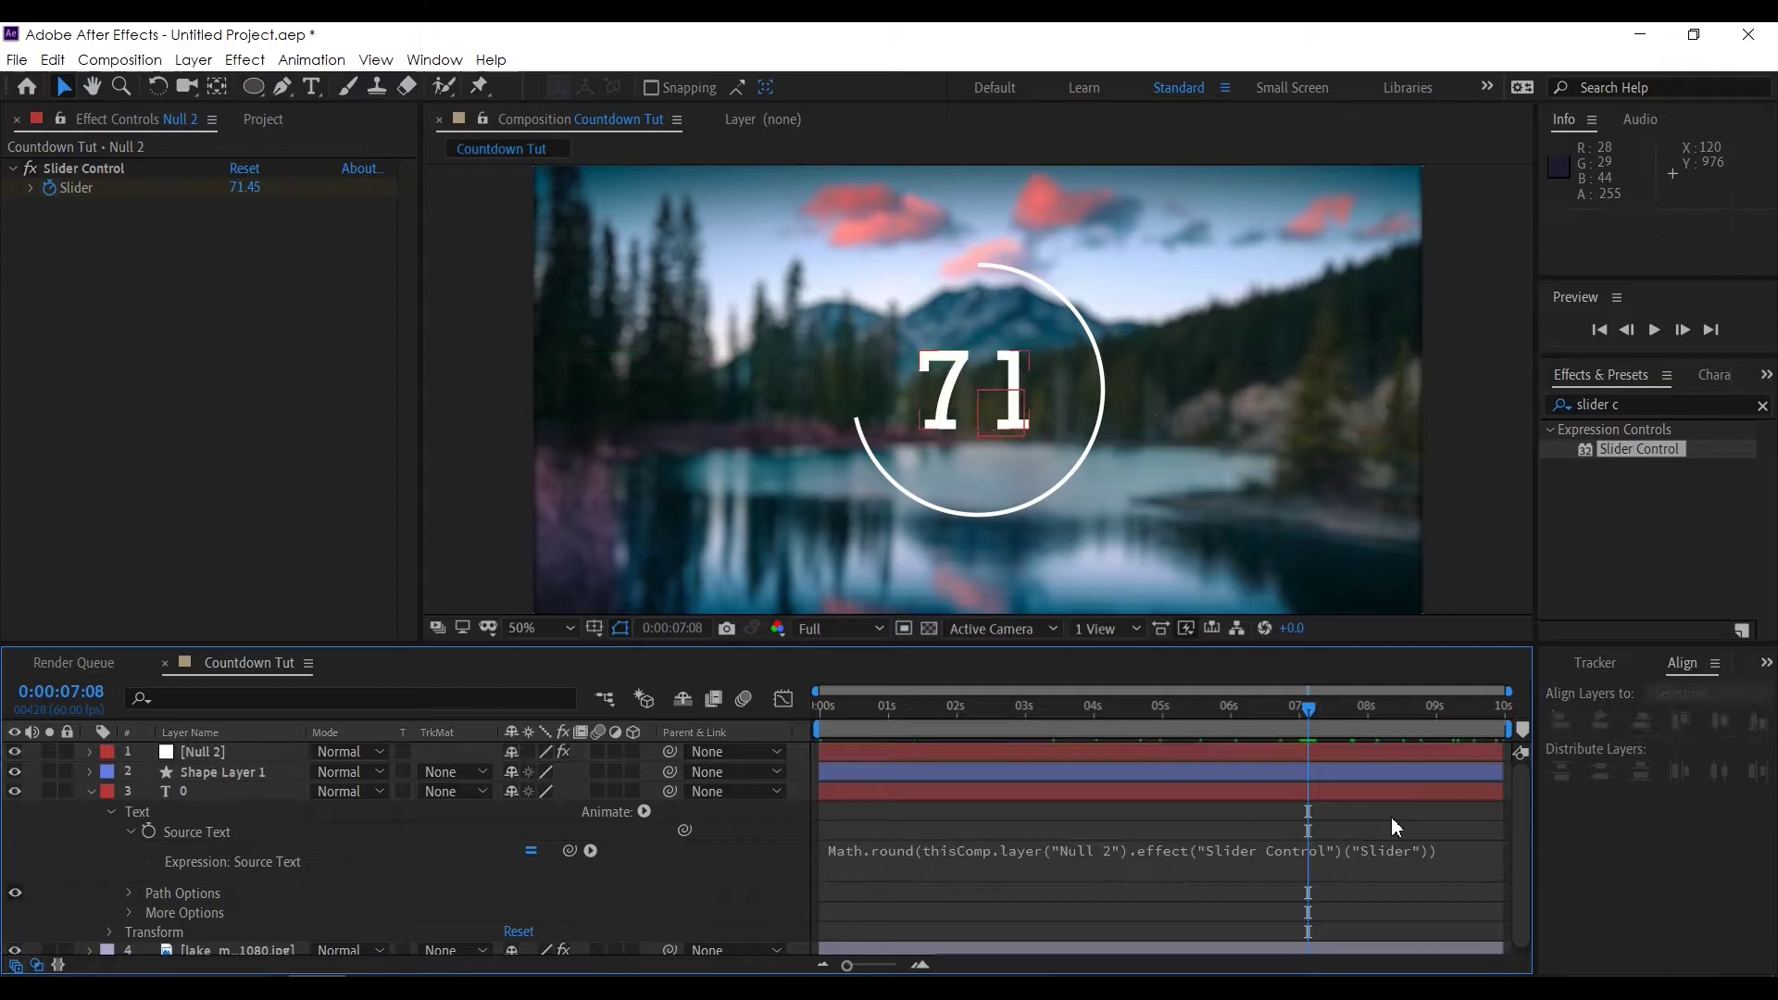
Step: Preview the rounded counter and return the playhead to the start
key(space)
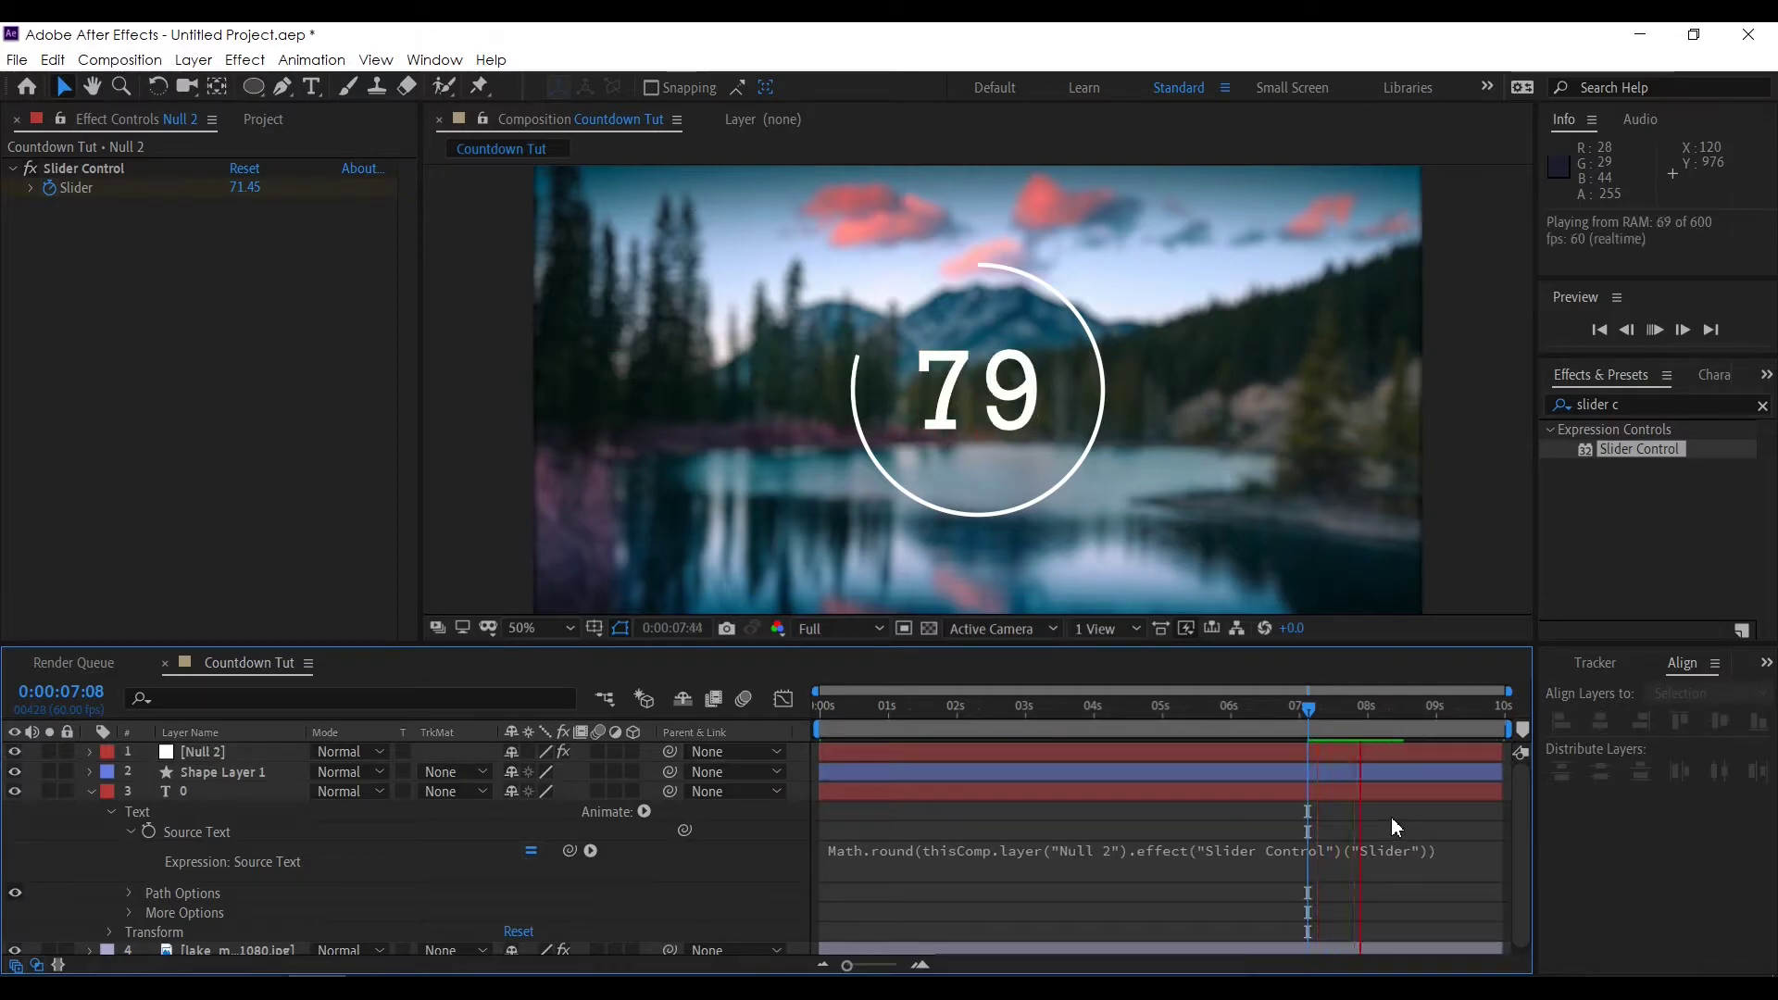
key(space)
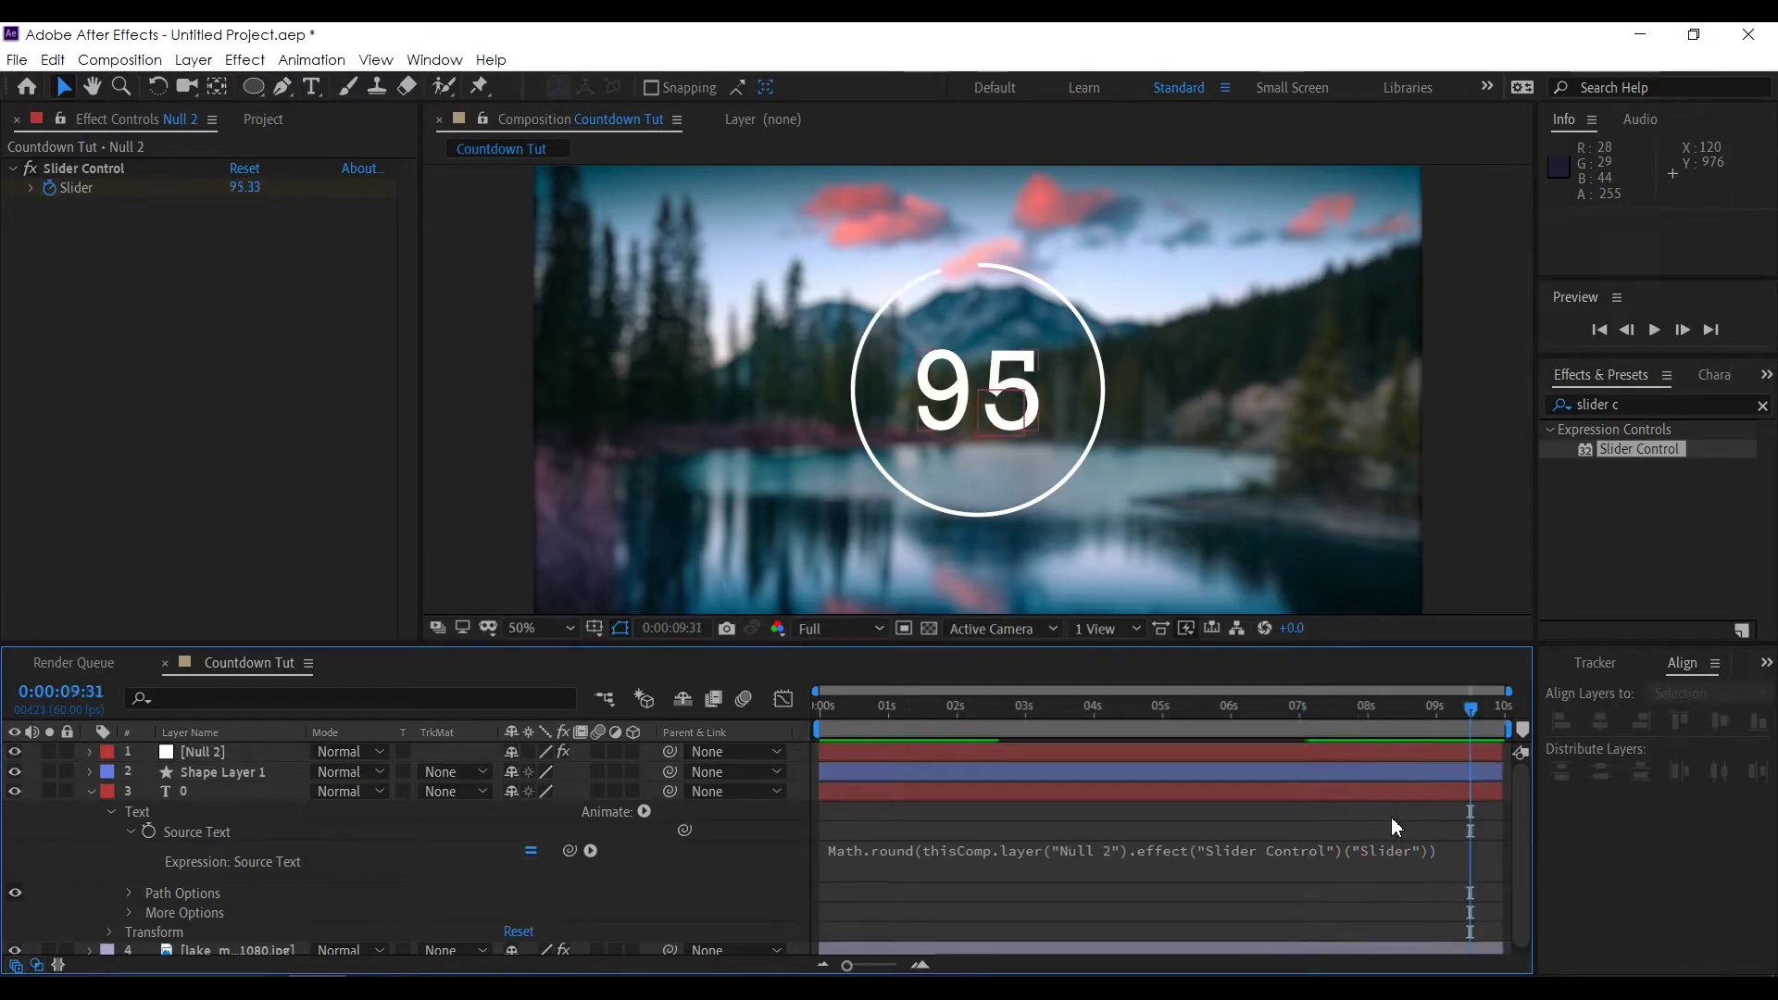
drag(1127, 701, 770, 716)
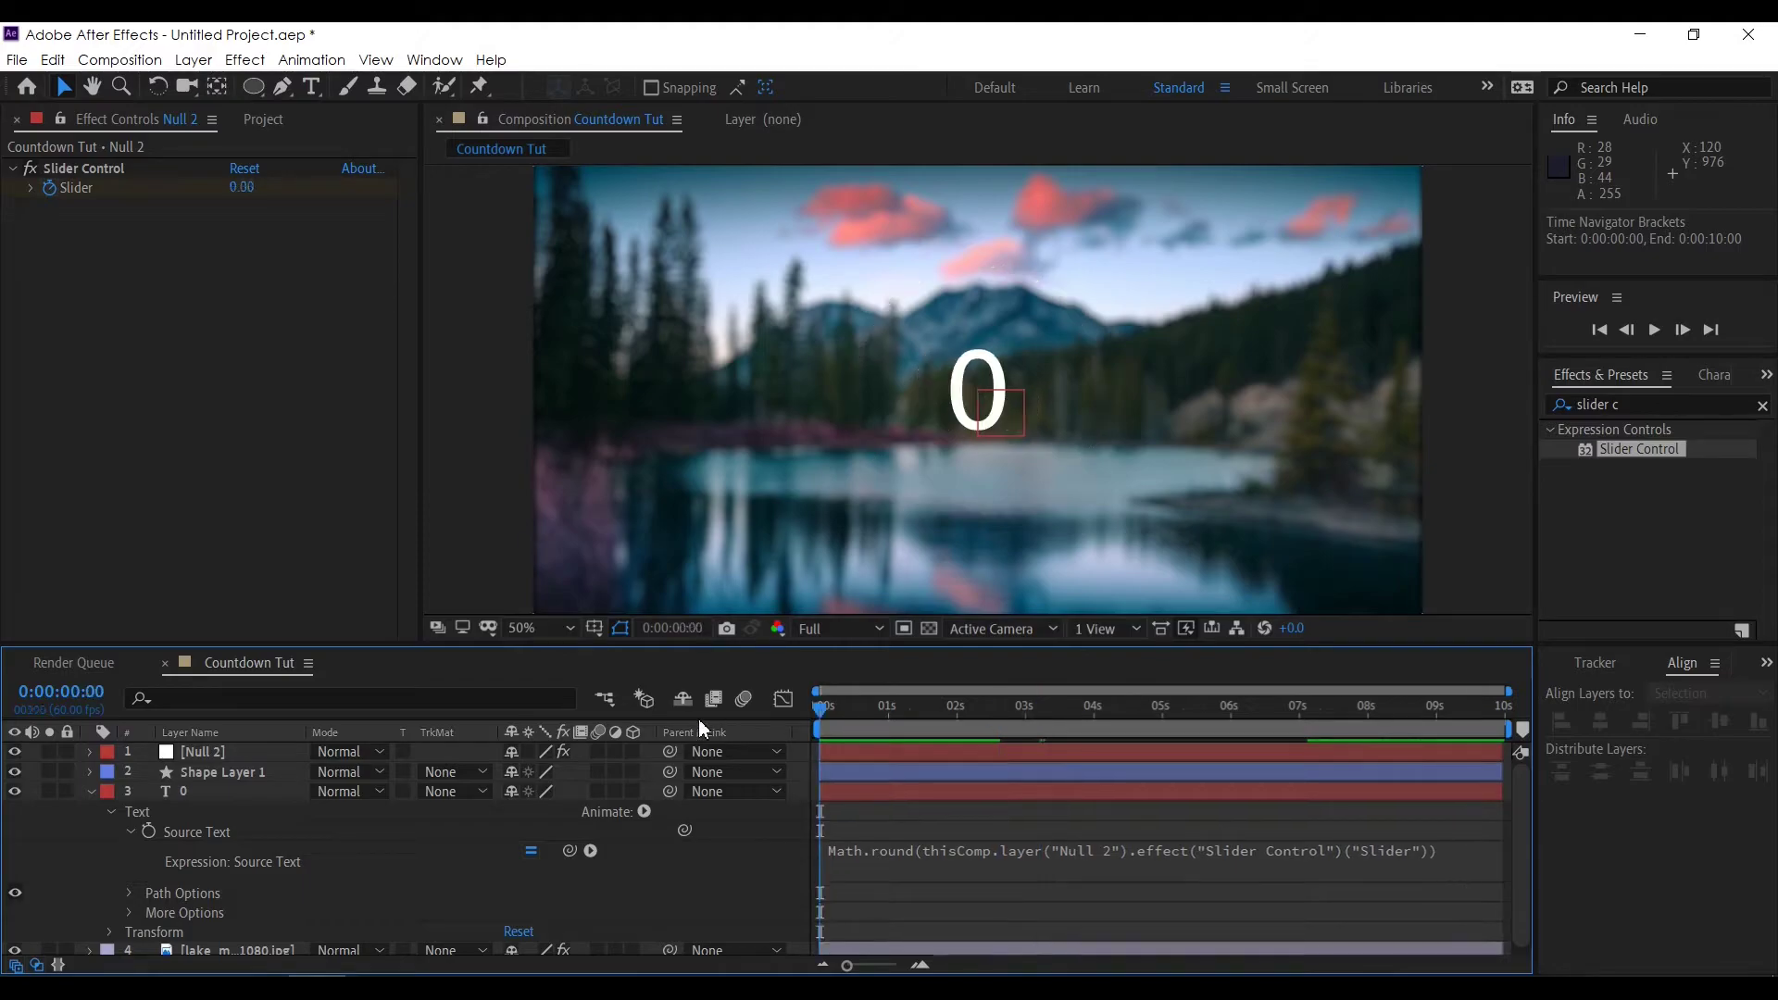
Step: Duplicate the ring layer and scale the copy down to 90%
click(90, 793)
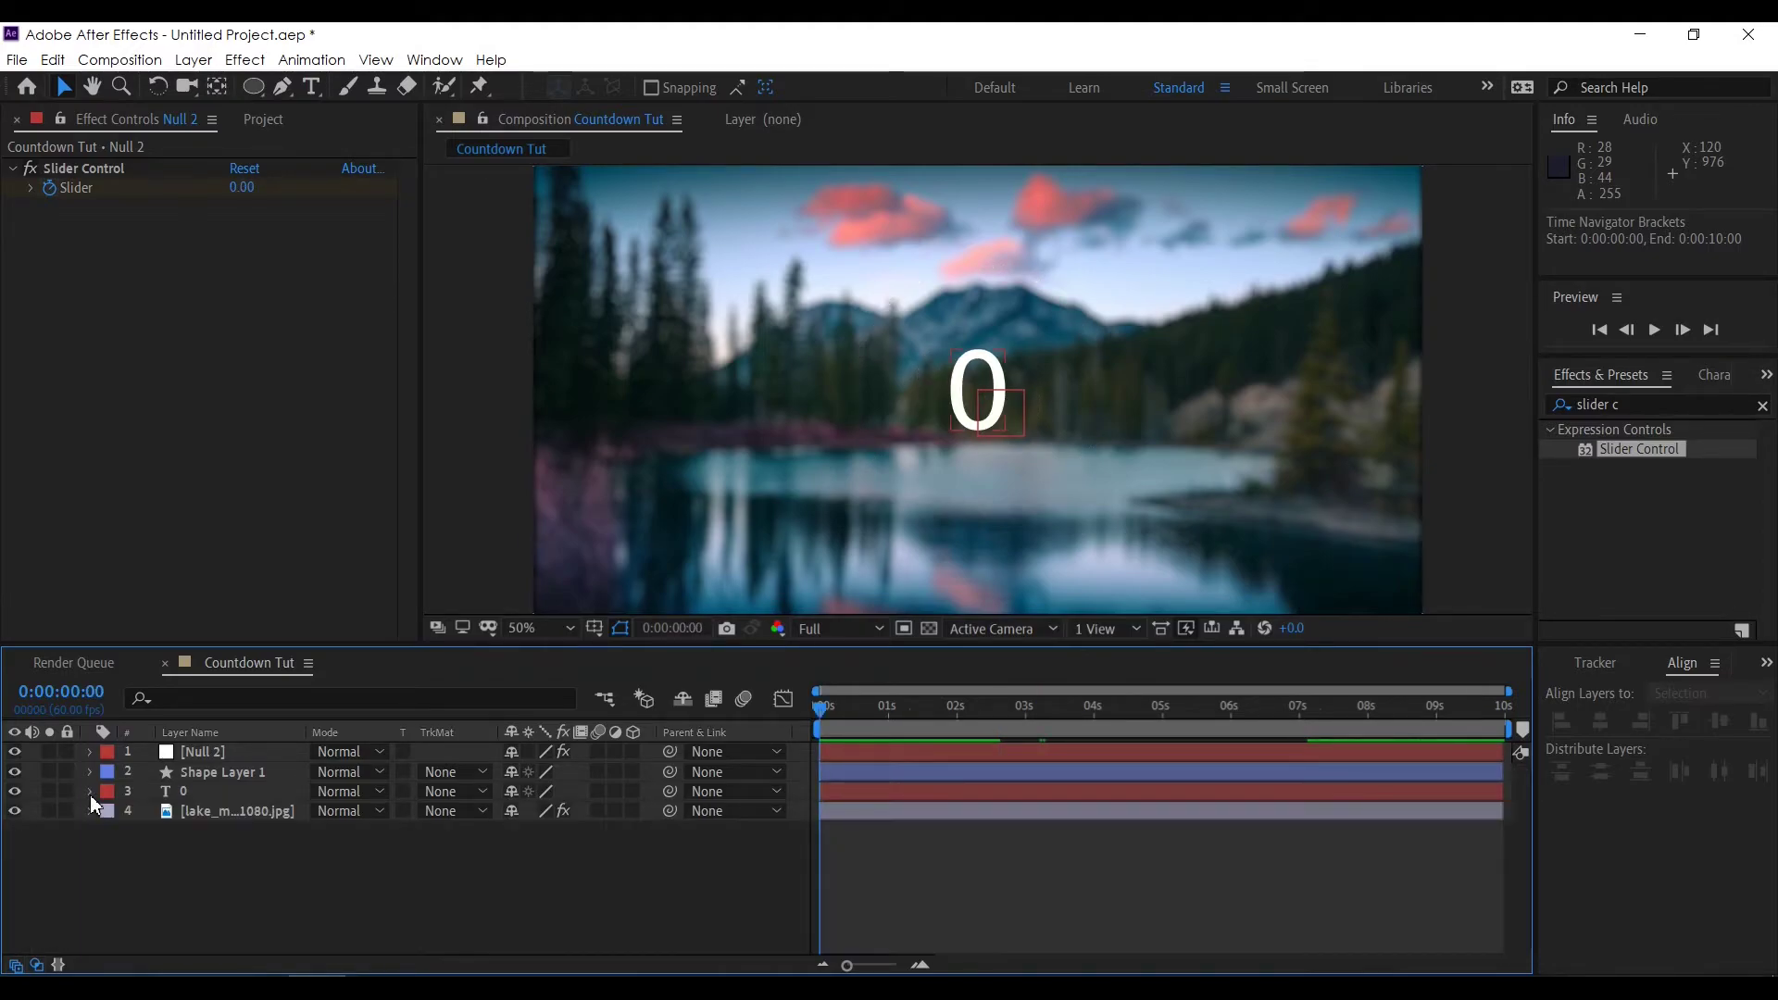
click(237, 774)
key(ctrl+d)
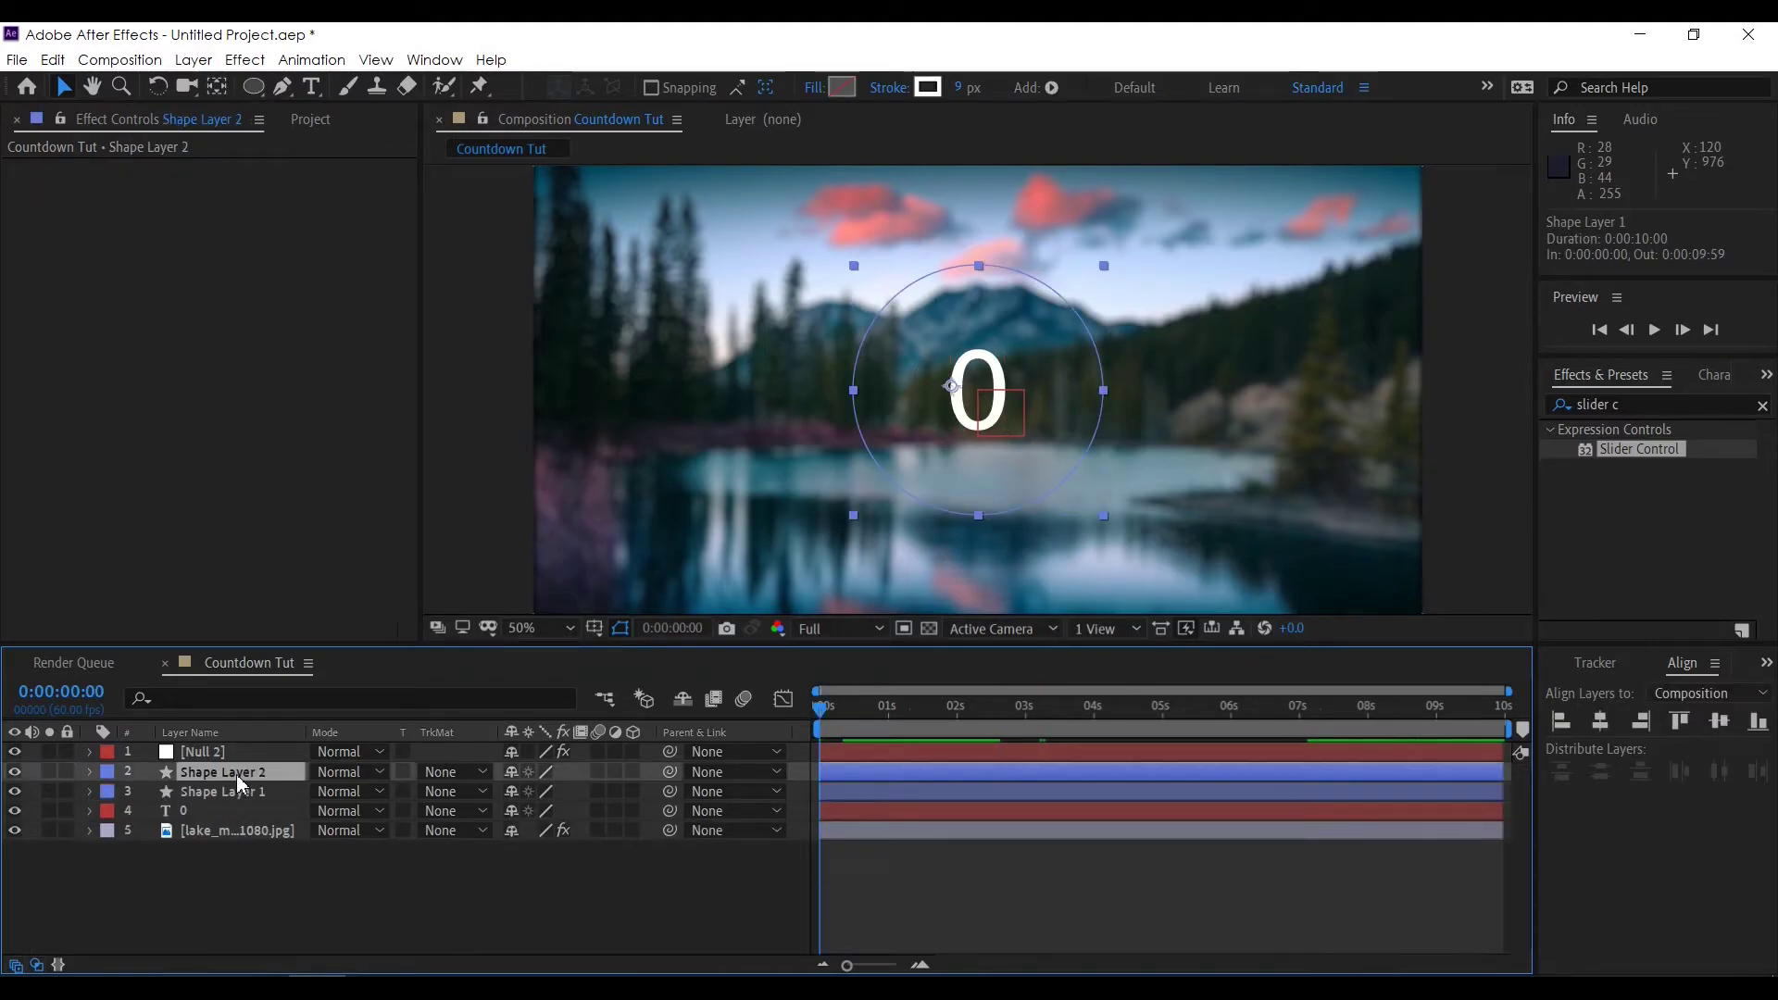
key(s)
drag(556, 790, 1035, 740)
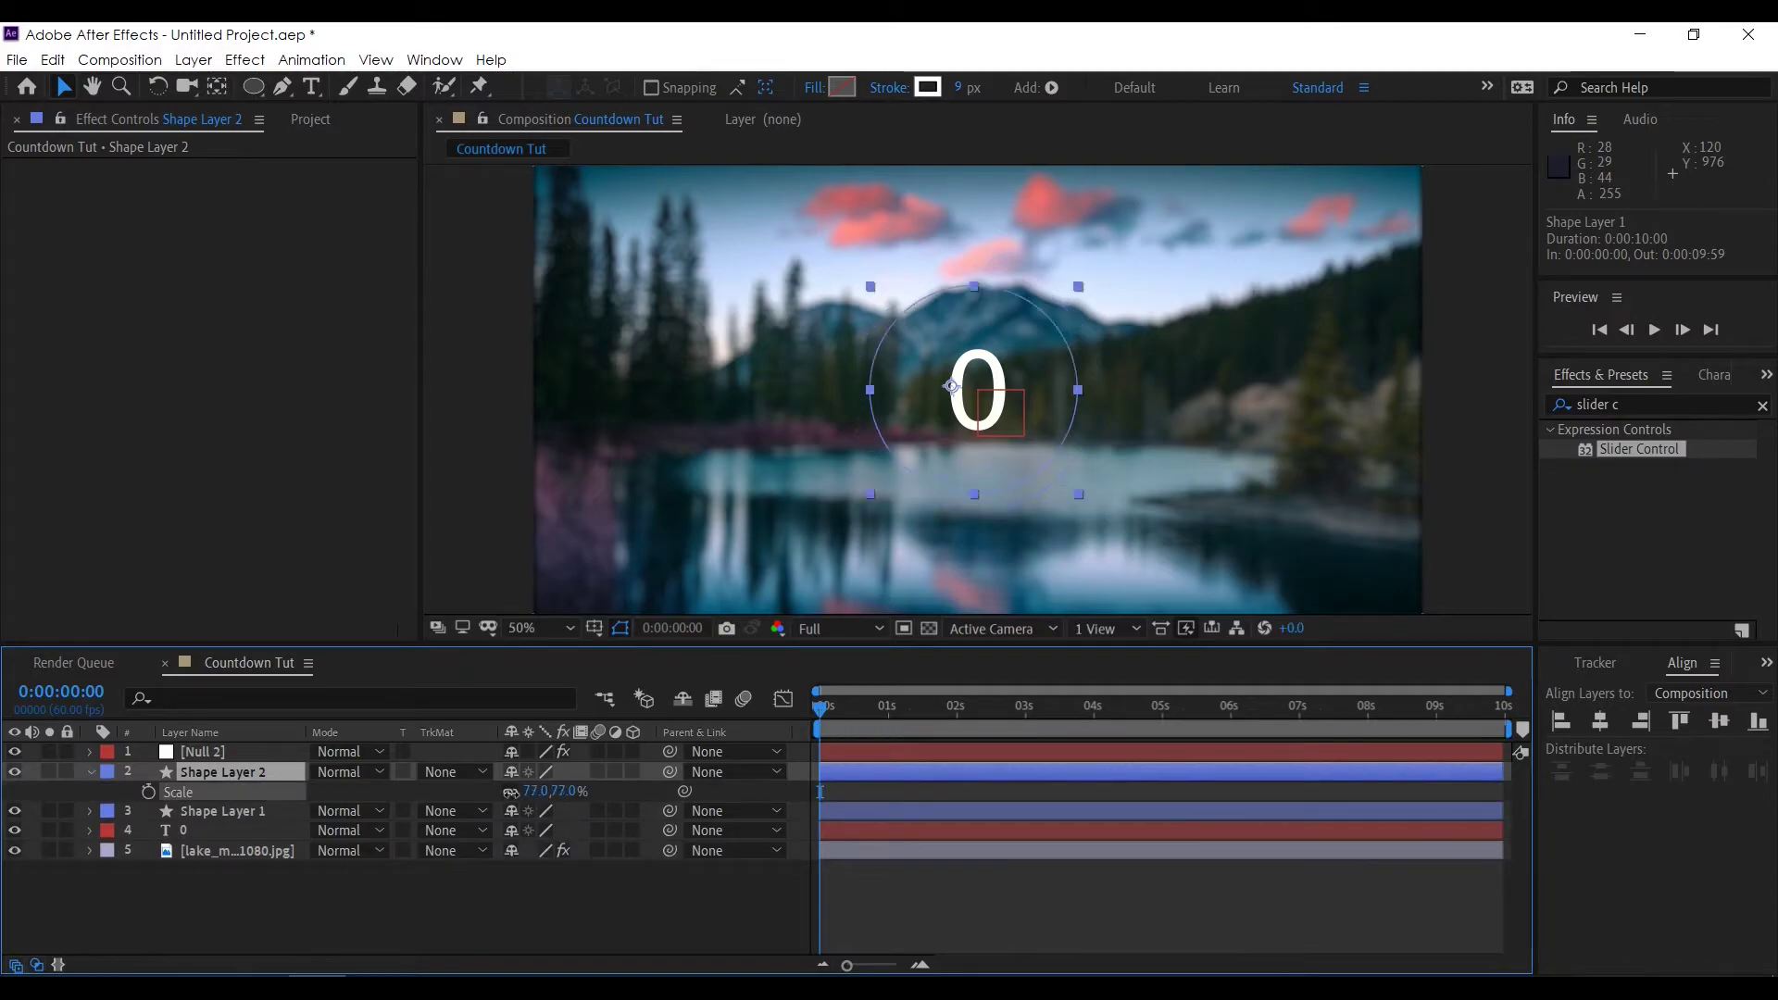
click(1062, 728)
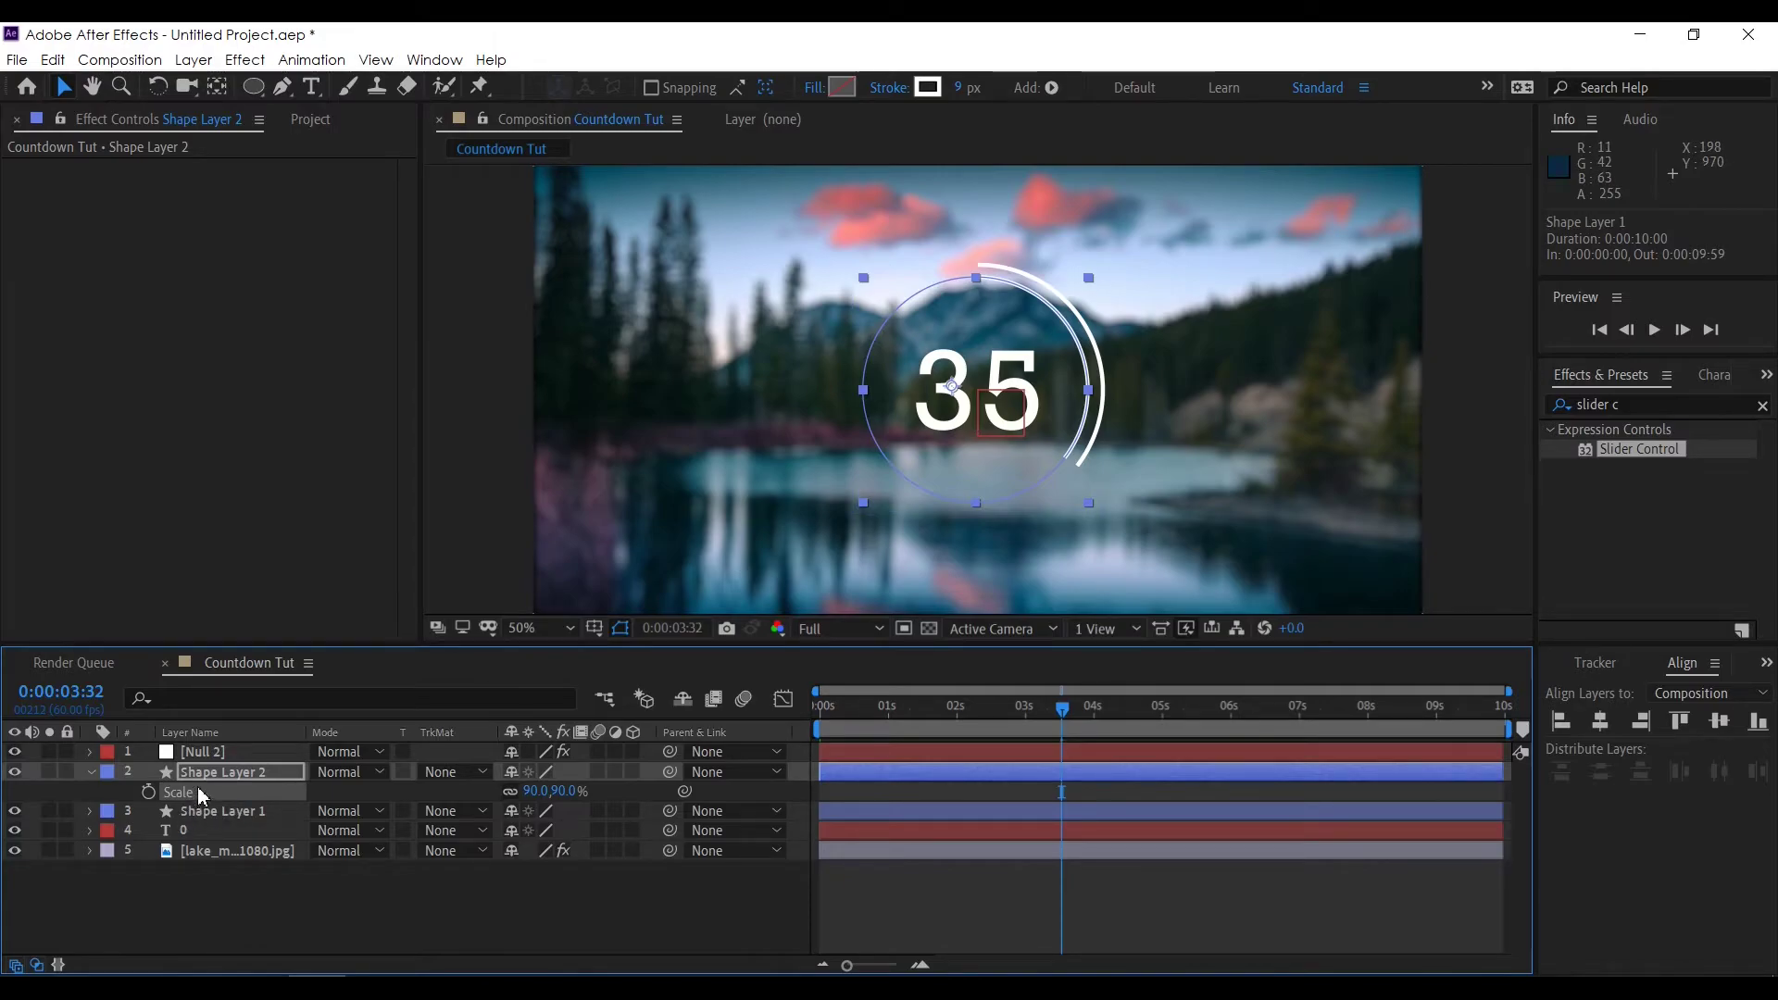
Step: Delete Trim Paths from the duplicate ring so it shows as a full circle
click(103, 771)
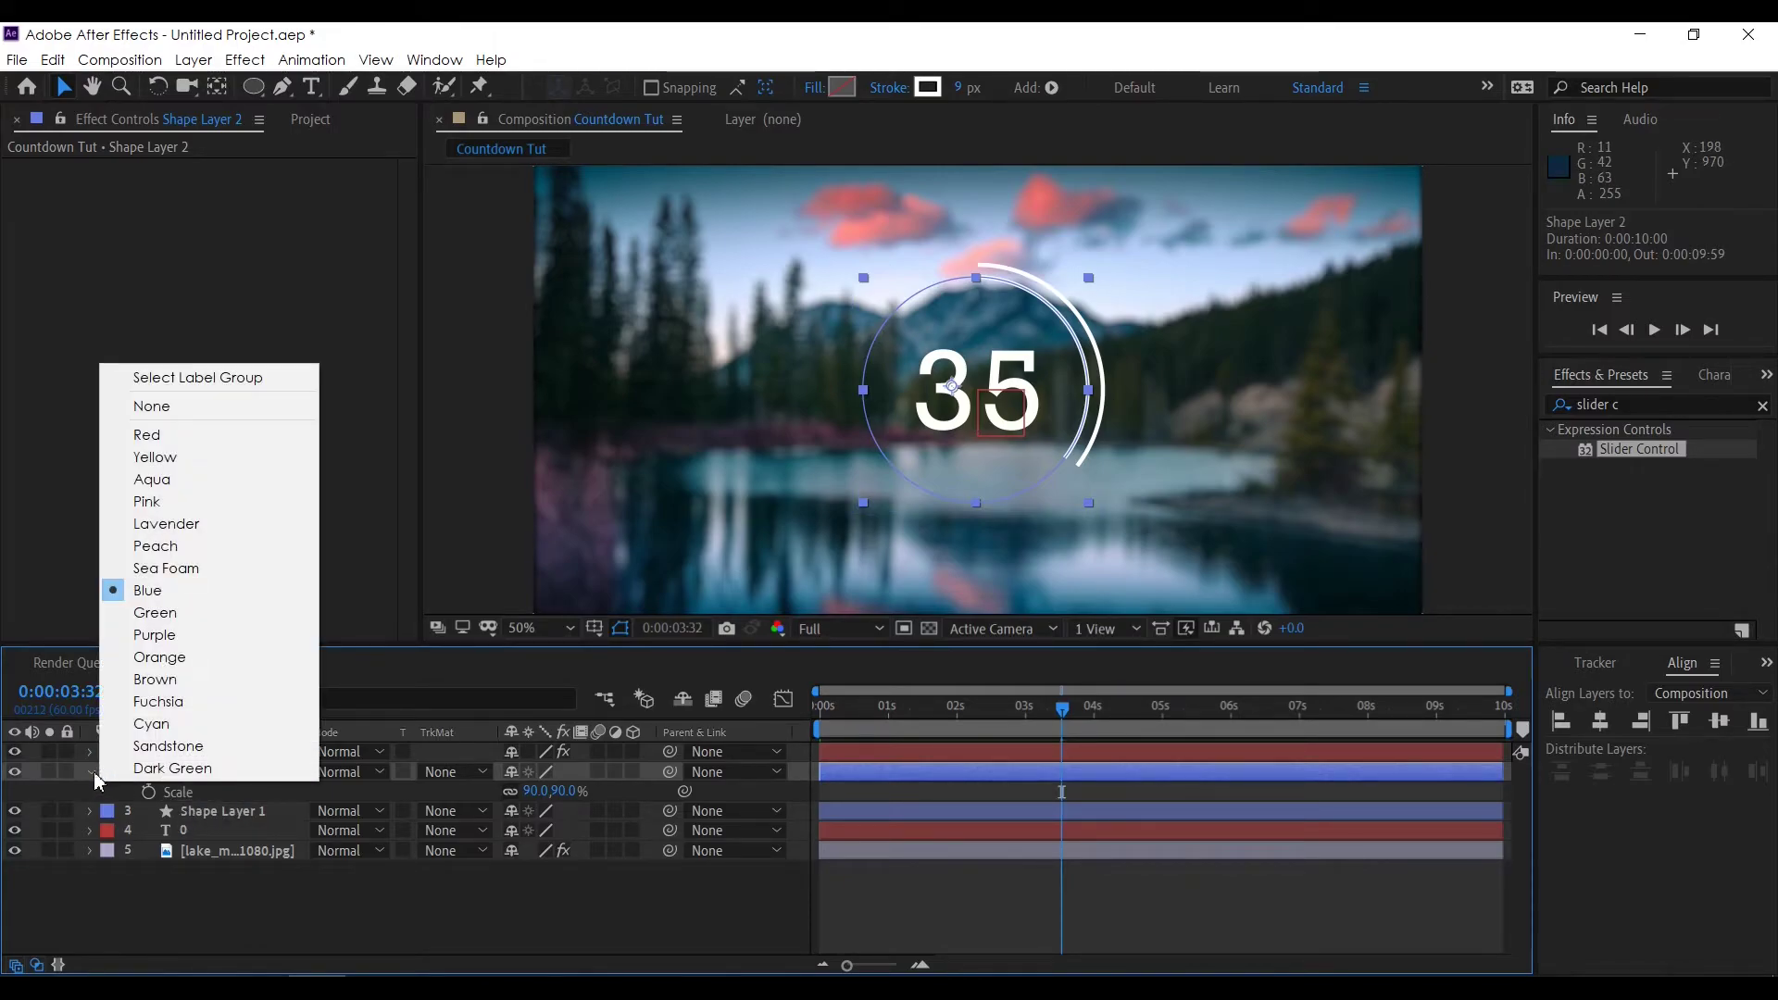
click(93, 771)
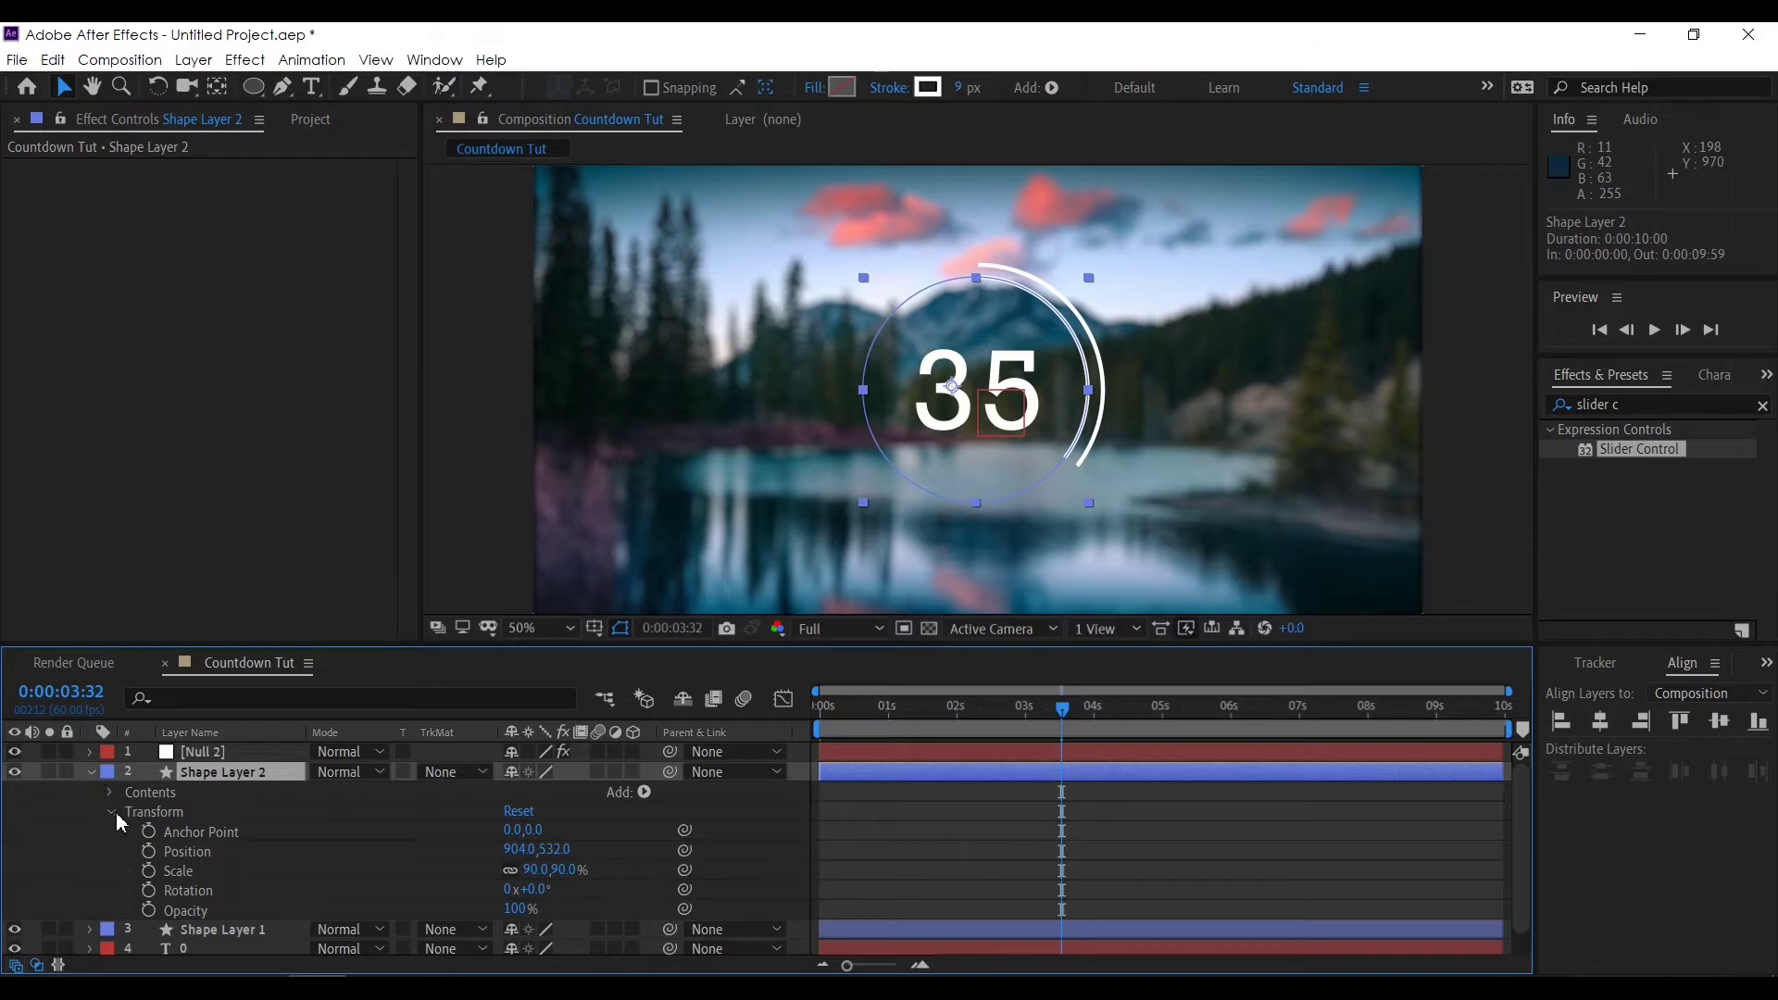
click(112, 792)
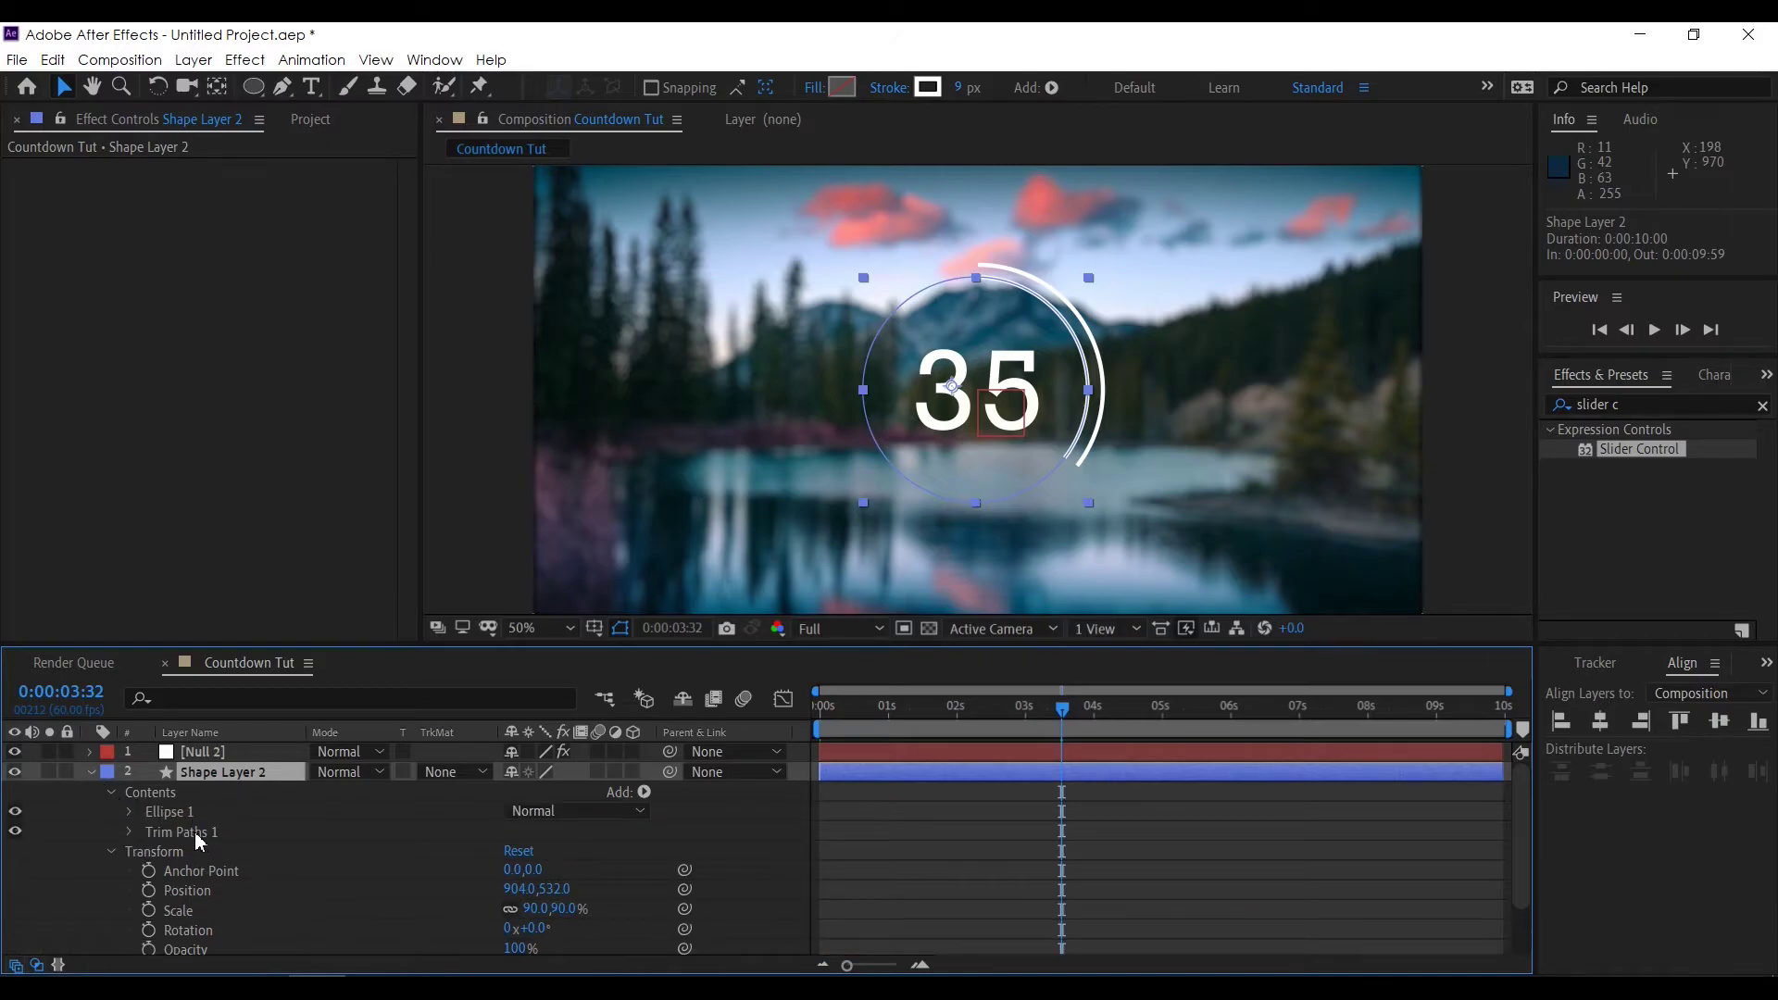
click(194, 831)
key(Delete)
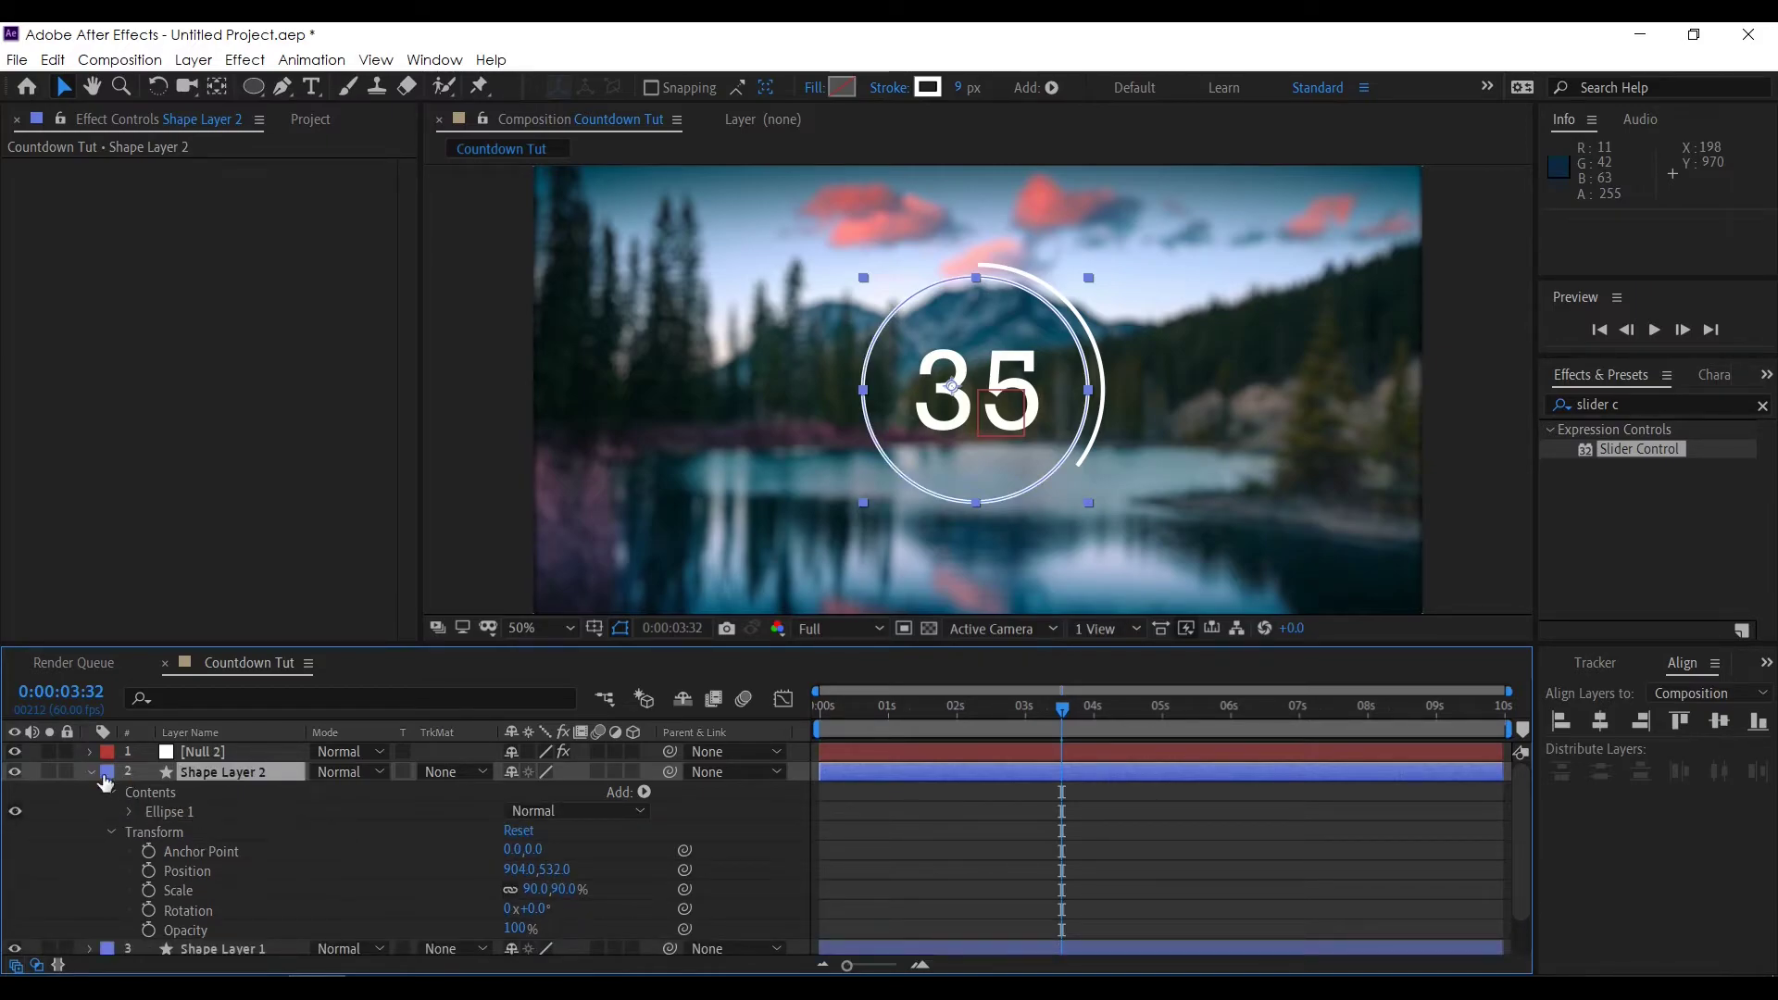
click(95, 768)
Step: Set Shape Layer 2's opacity to 50% and preview the animation
key(t)
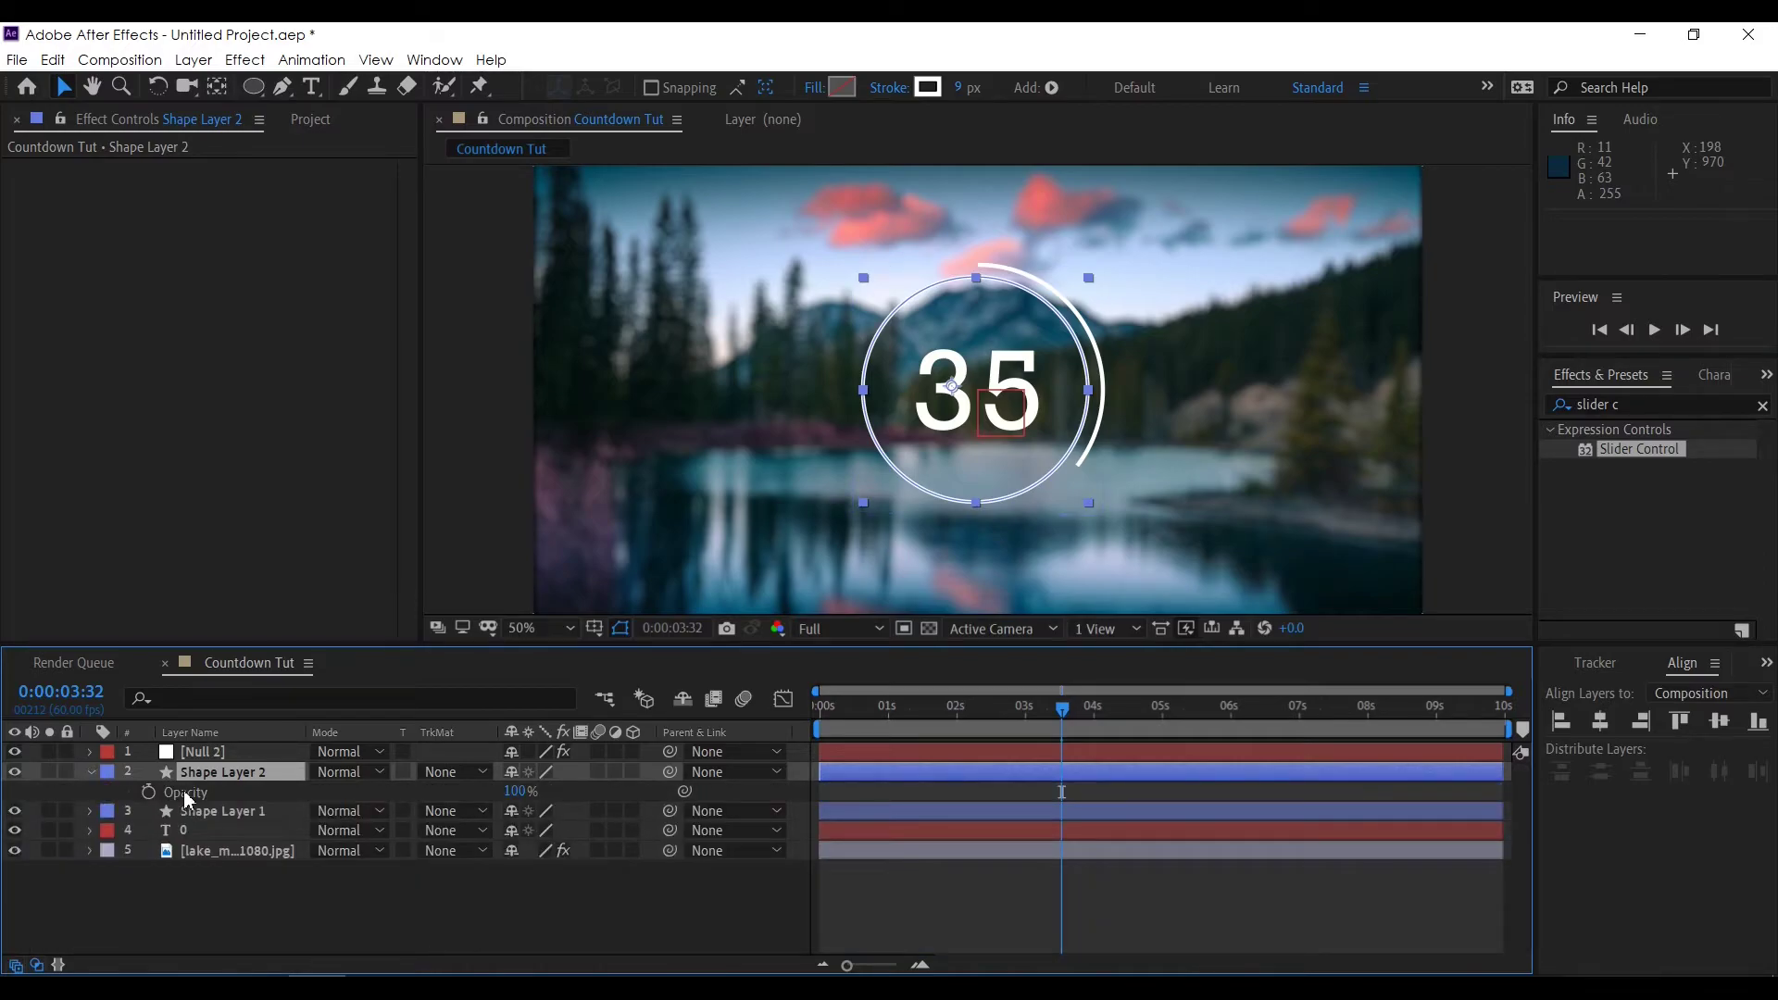
click(515, 791)
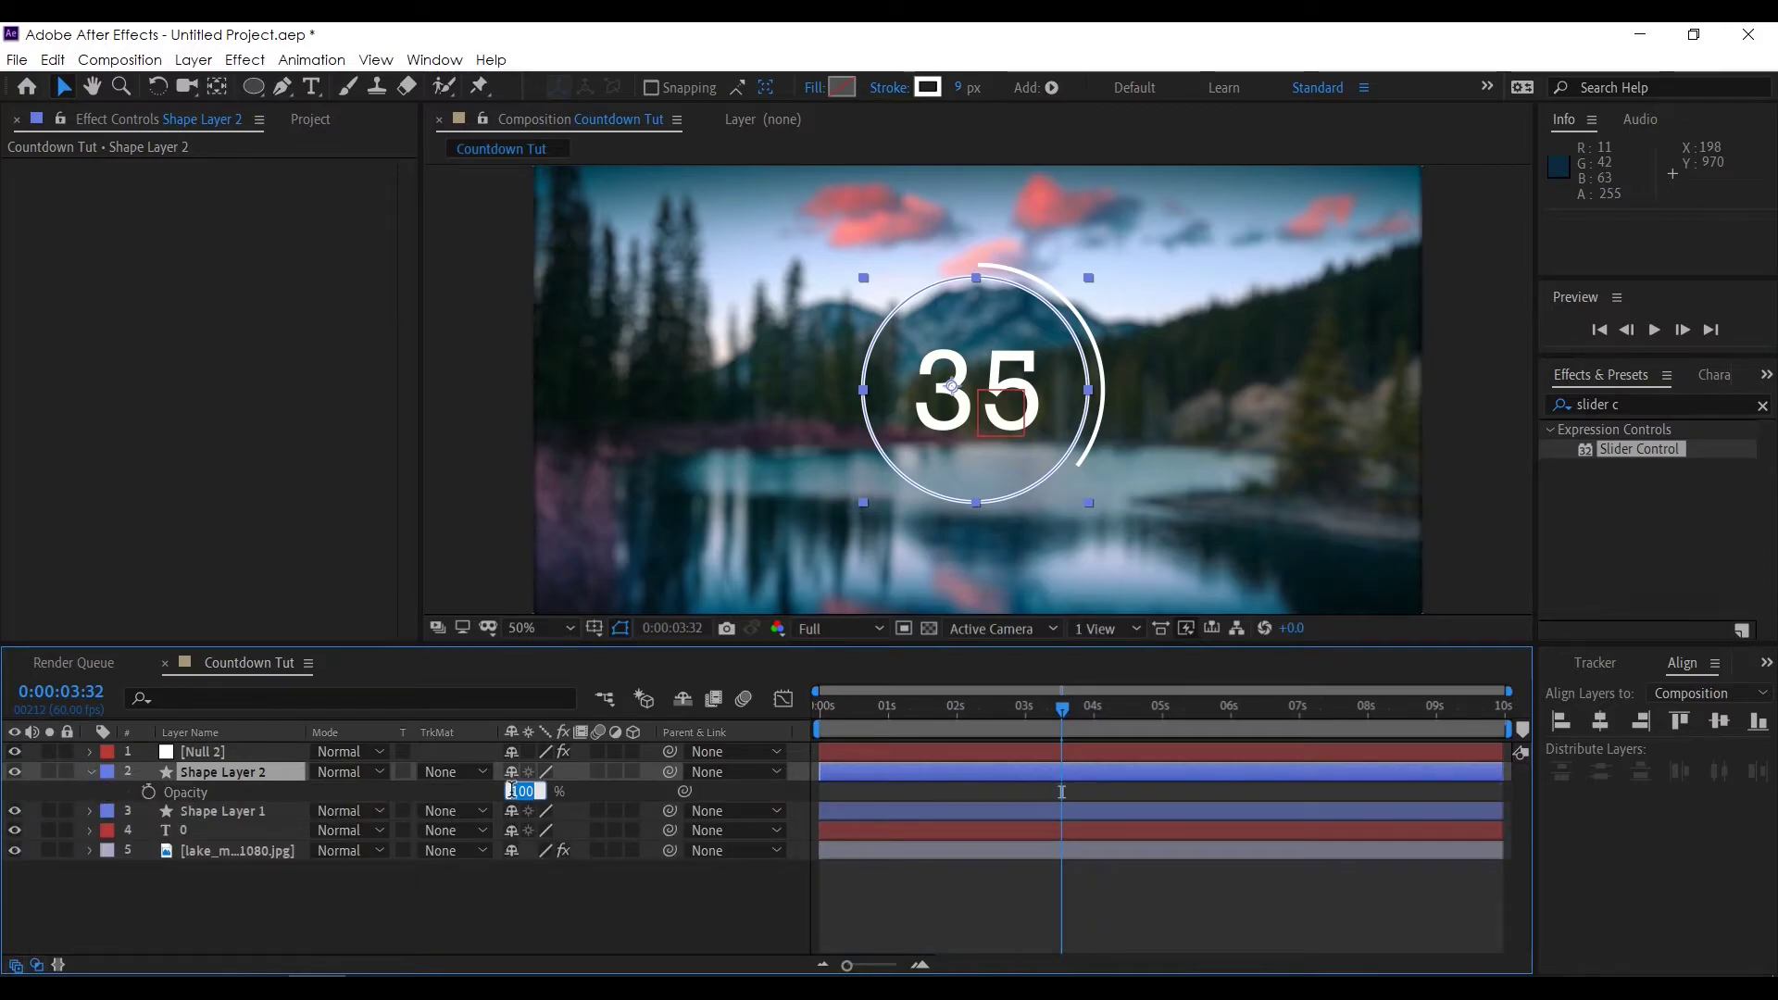
text(50)
key(Return)
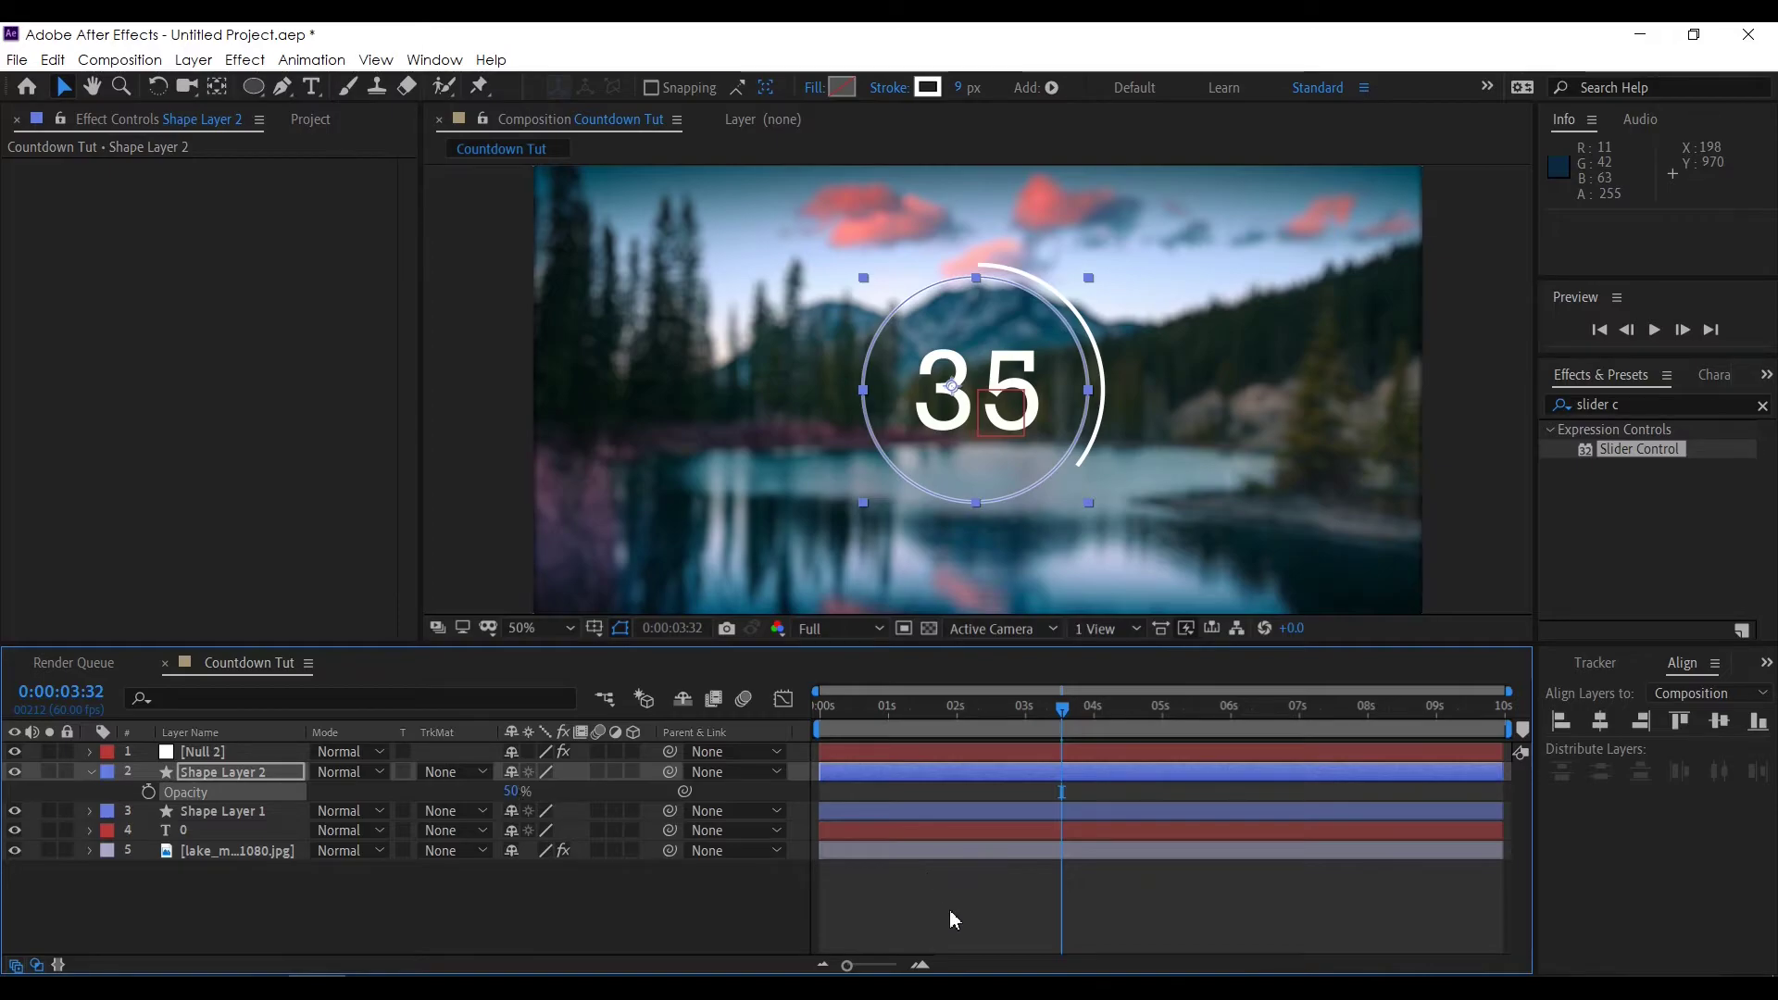
click(948, 916)
key(space)
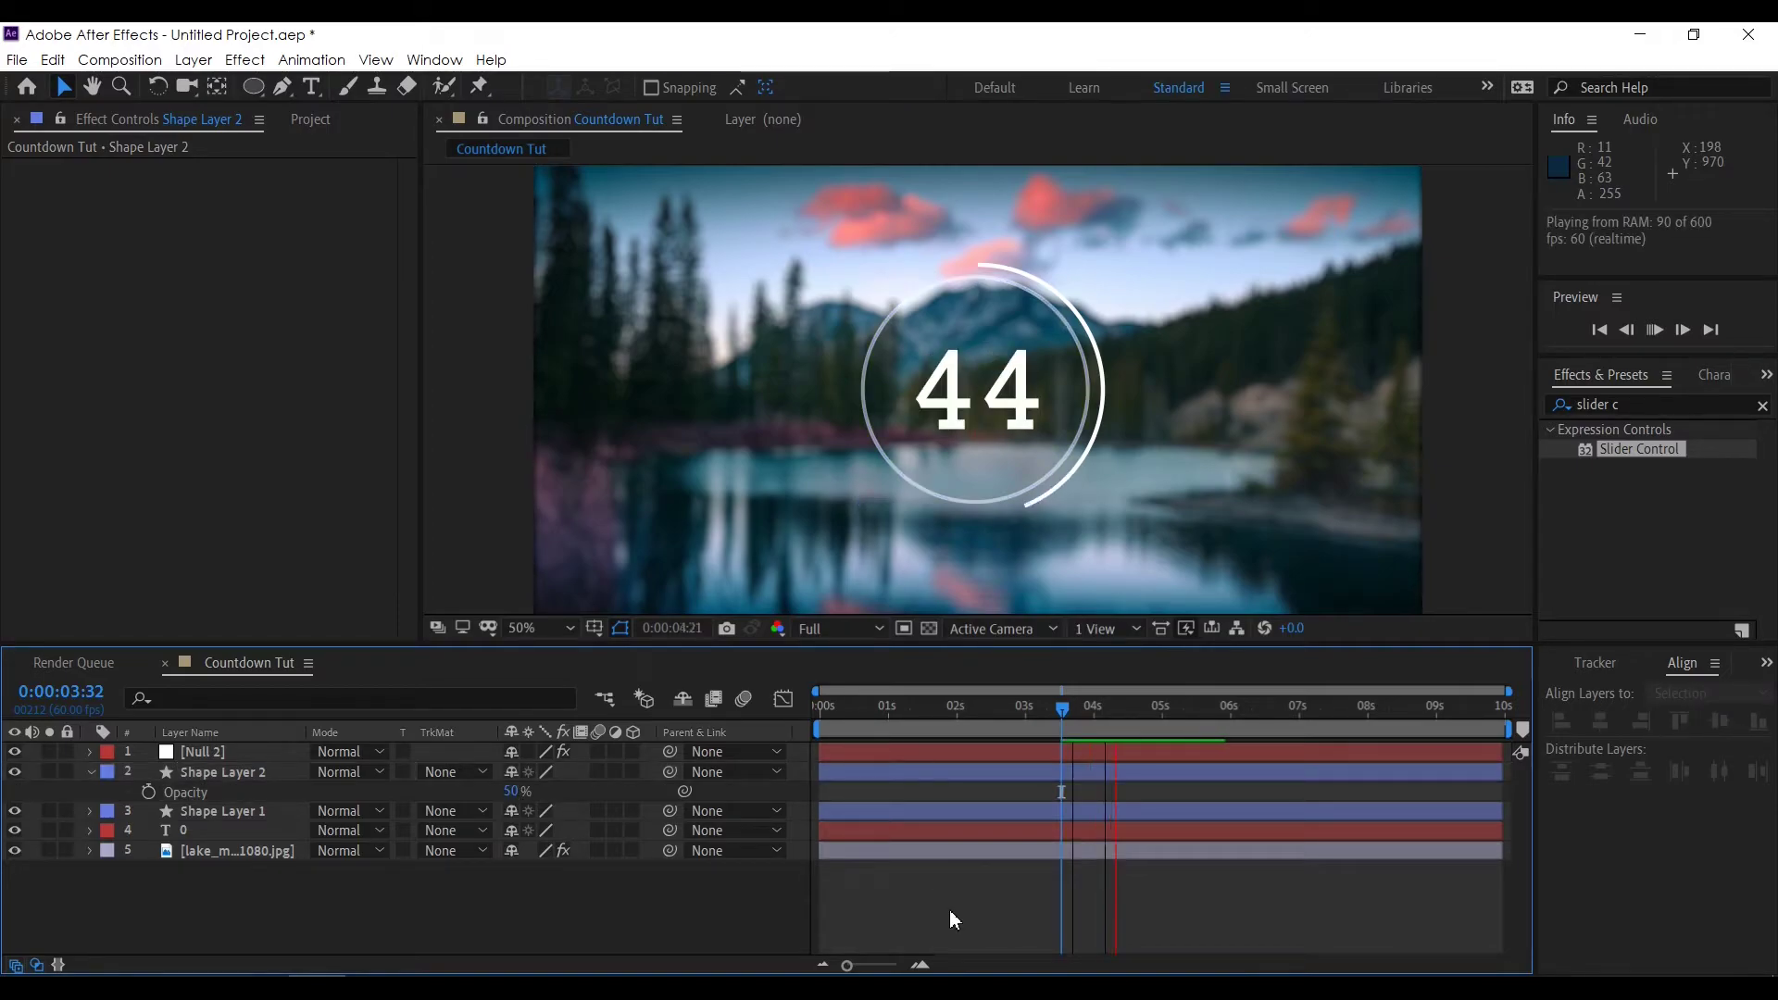
key(space)
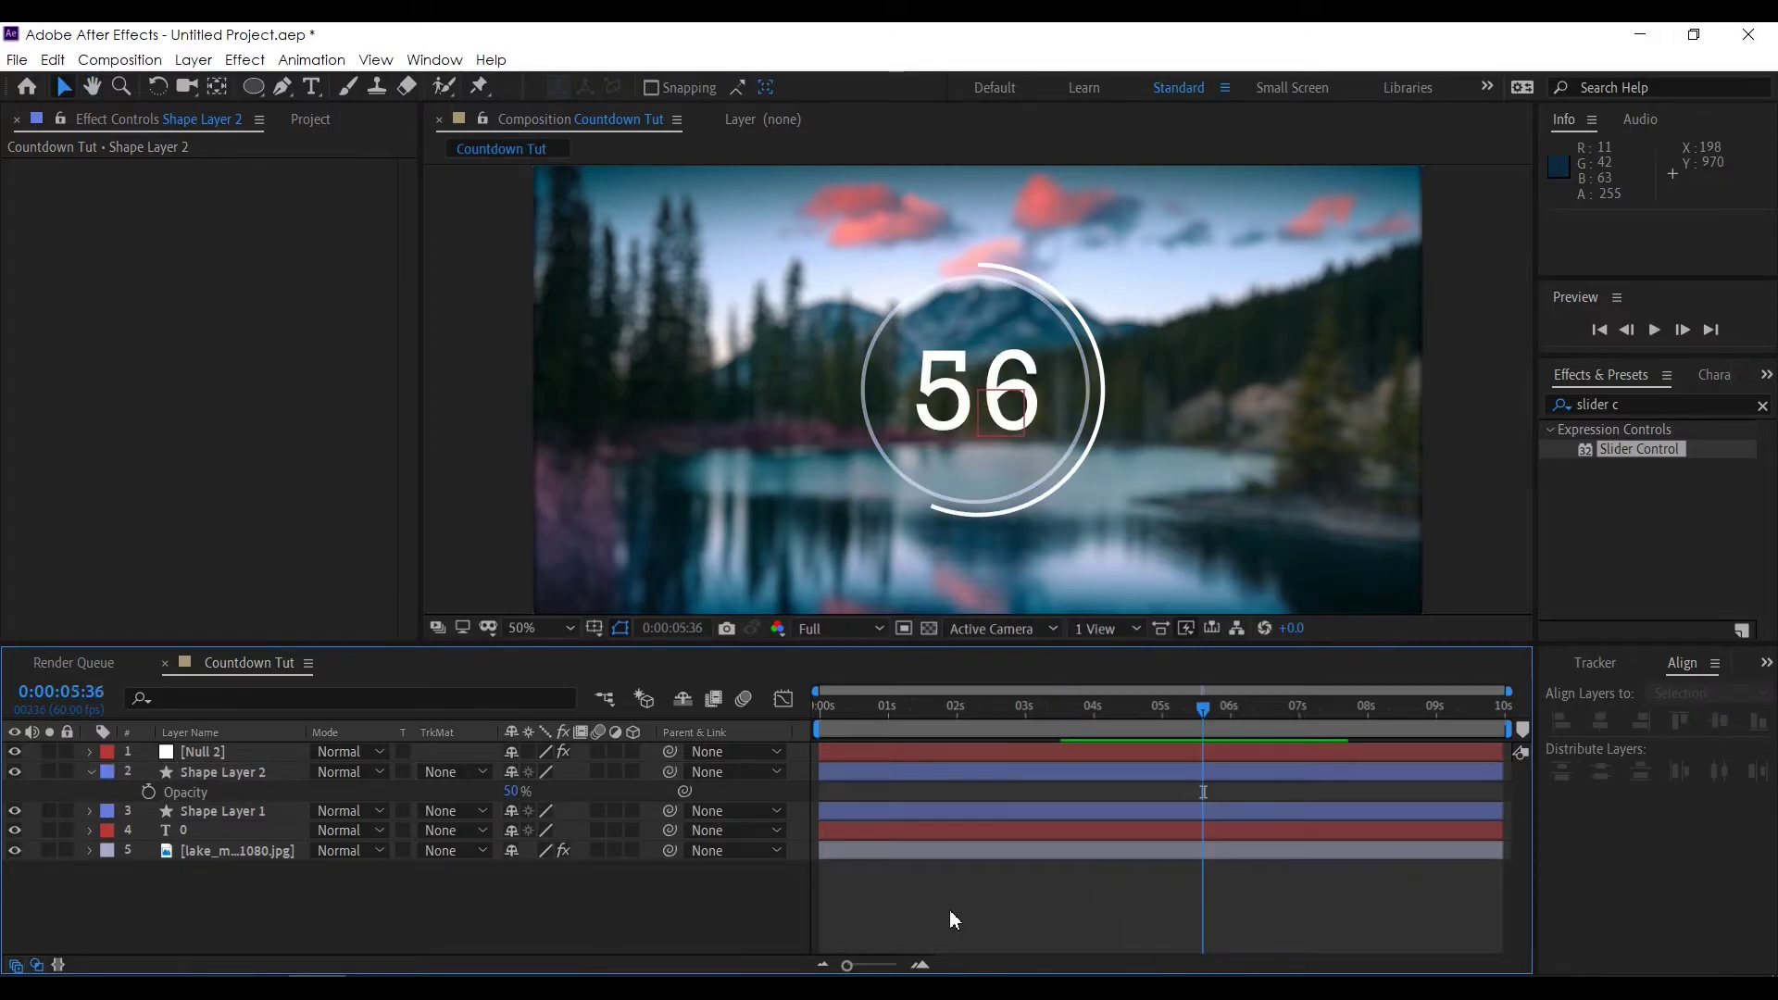
Step: Dismiss the label menu and undo an accidental duplicate of Shape Layer 2
click(102, 773)
key(Escape)
key(ctrl+d)
key(Return)
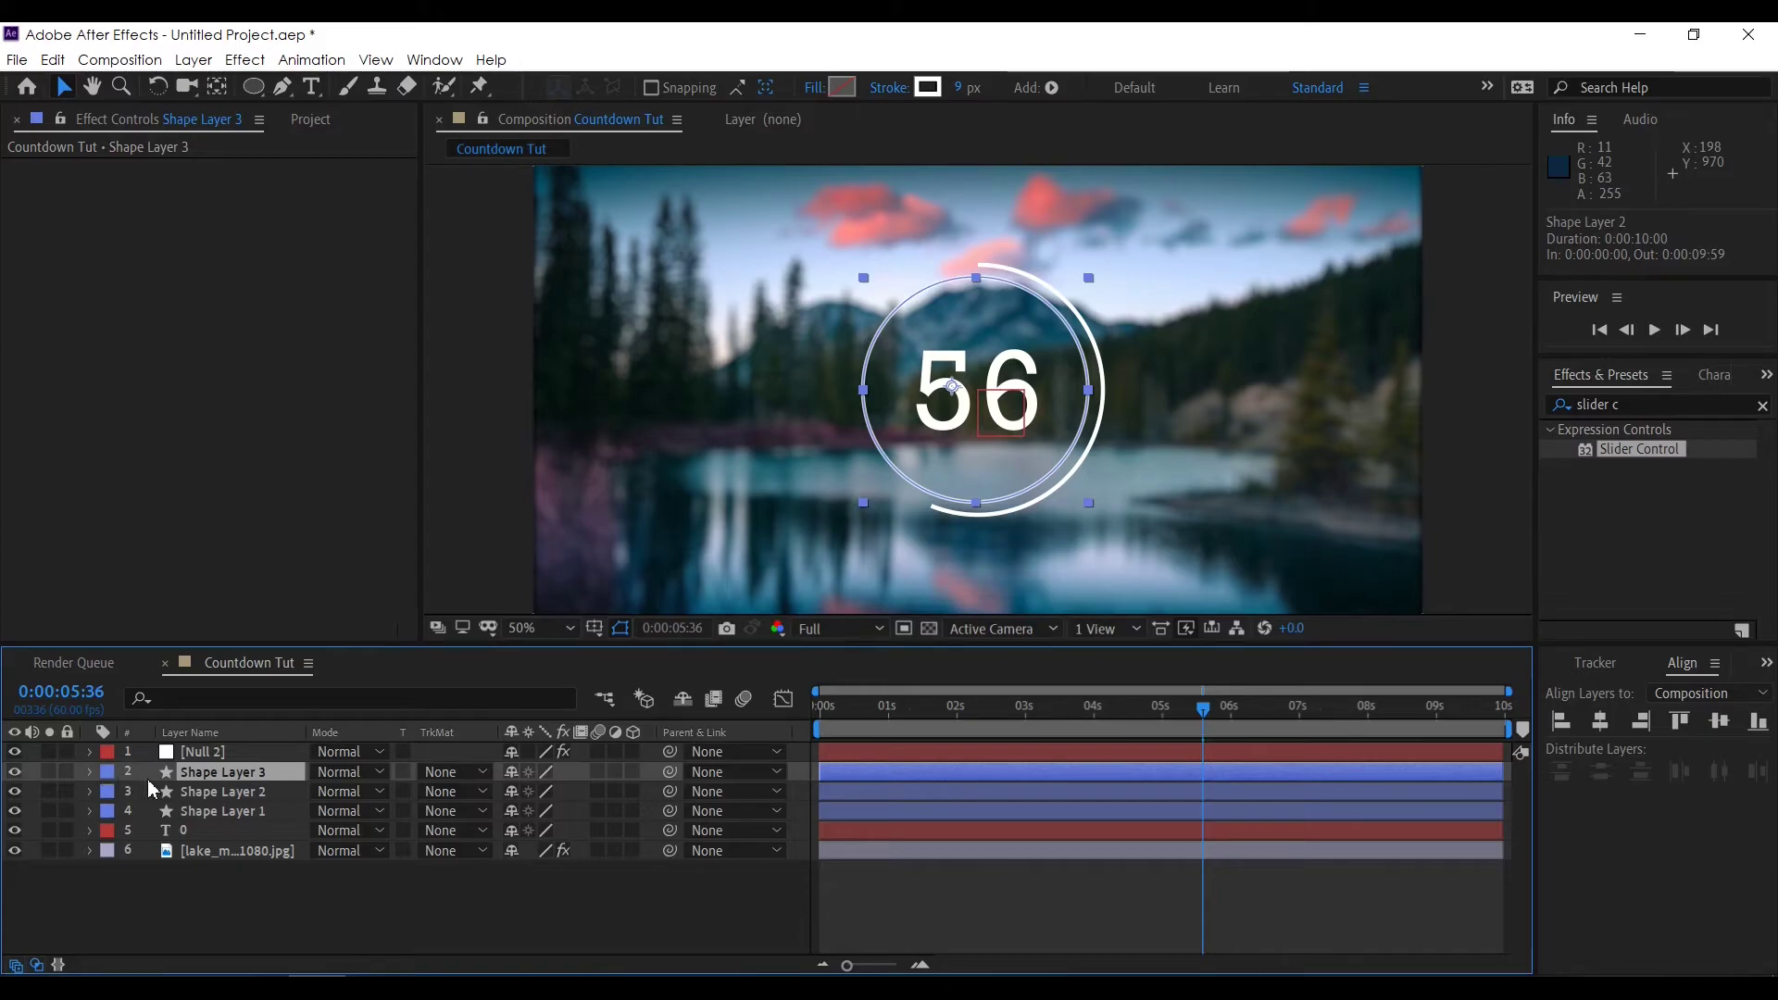
key(ctrl+z)
Step: Duplicate Shape Layer 1 as Shape Layer 3, scale it to 90%, and preview
click(255, 803)
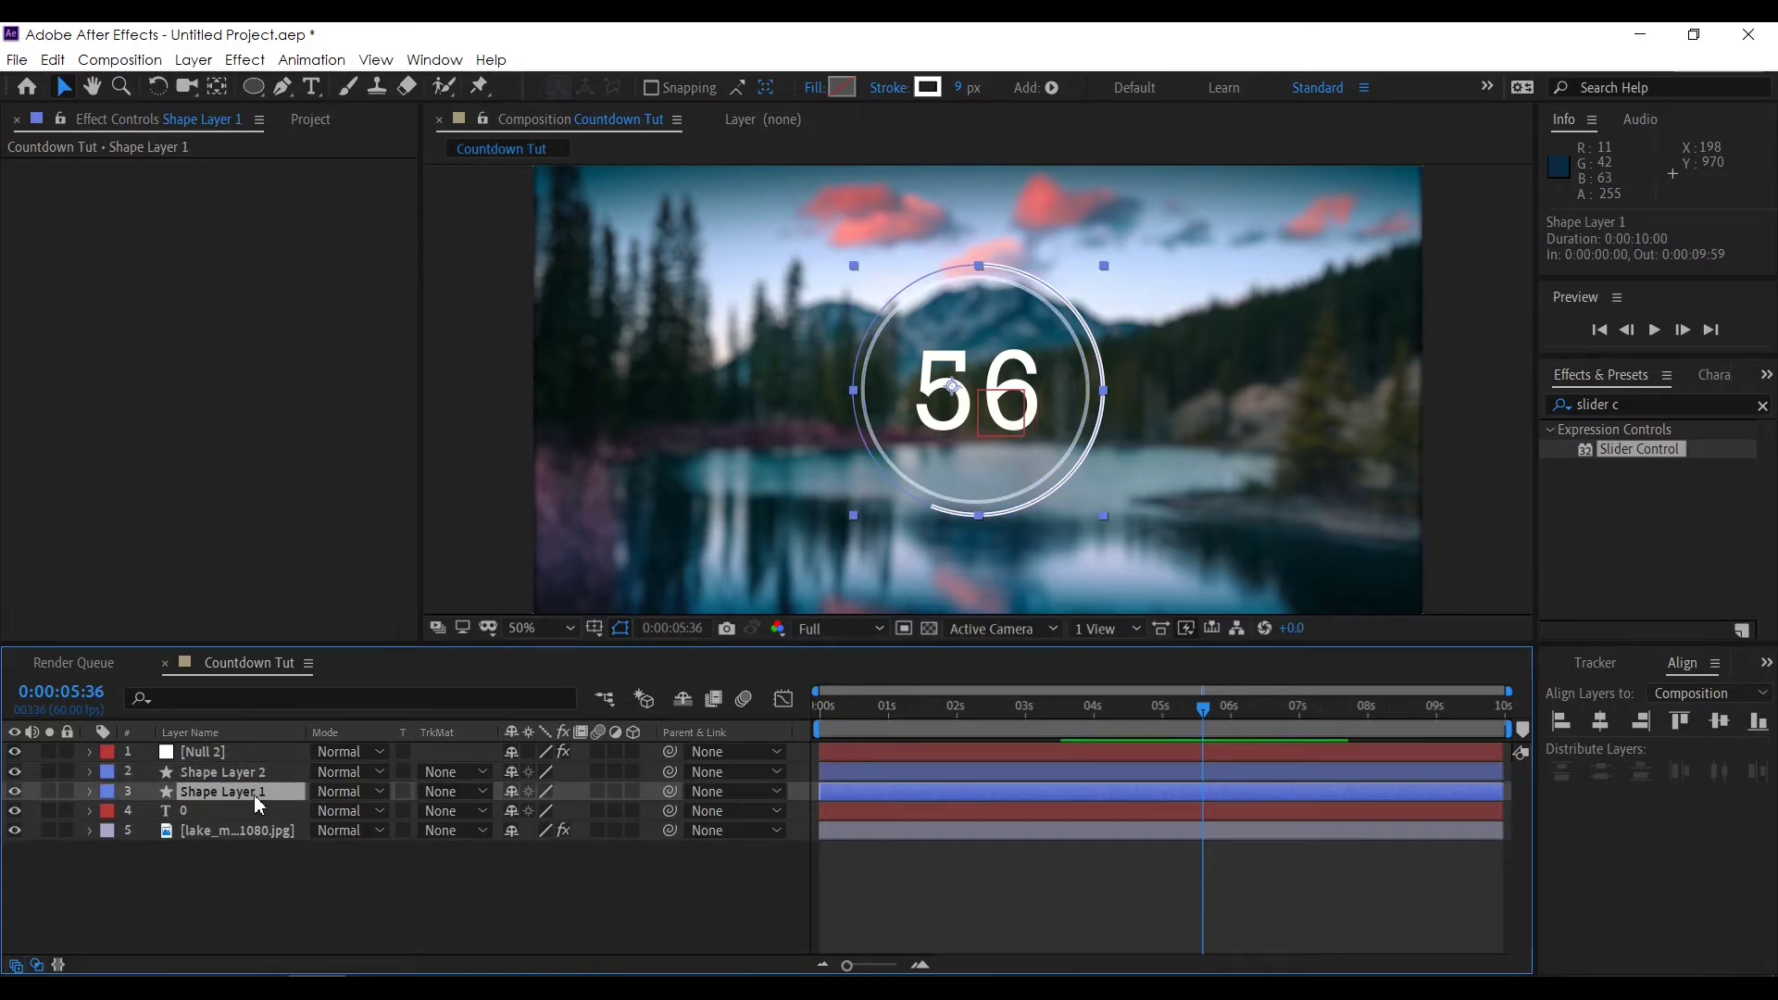
key(ctrl+d)
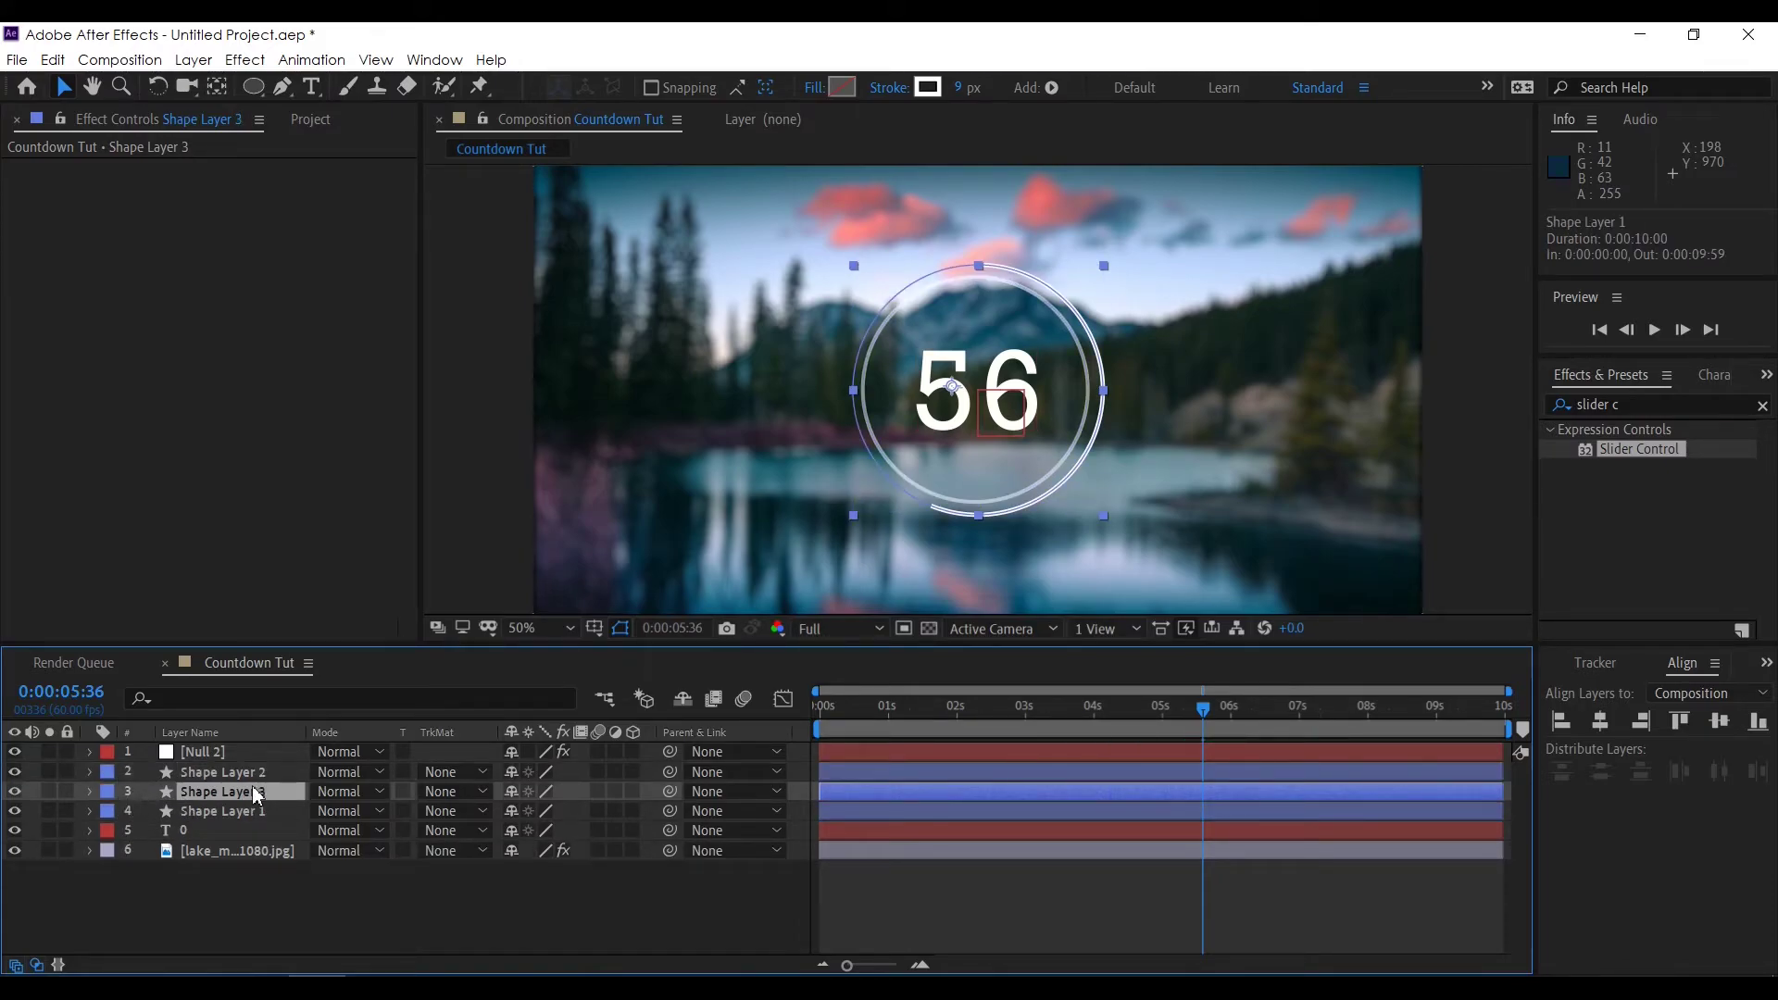
key(s)
click(265, 774)
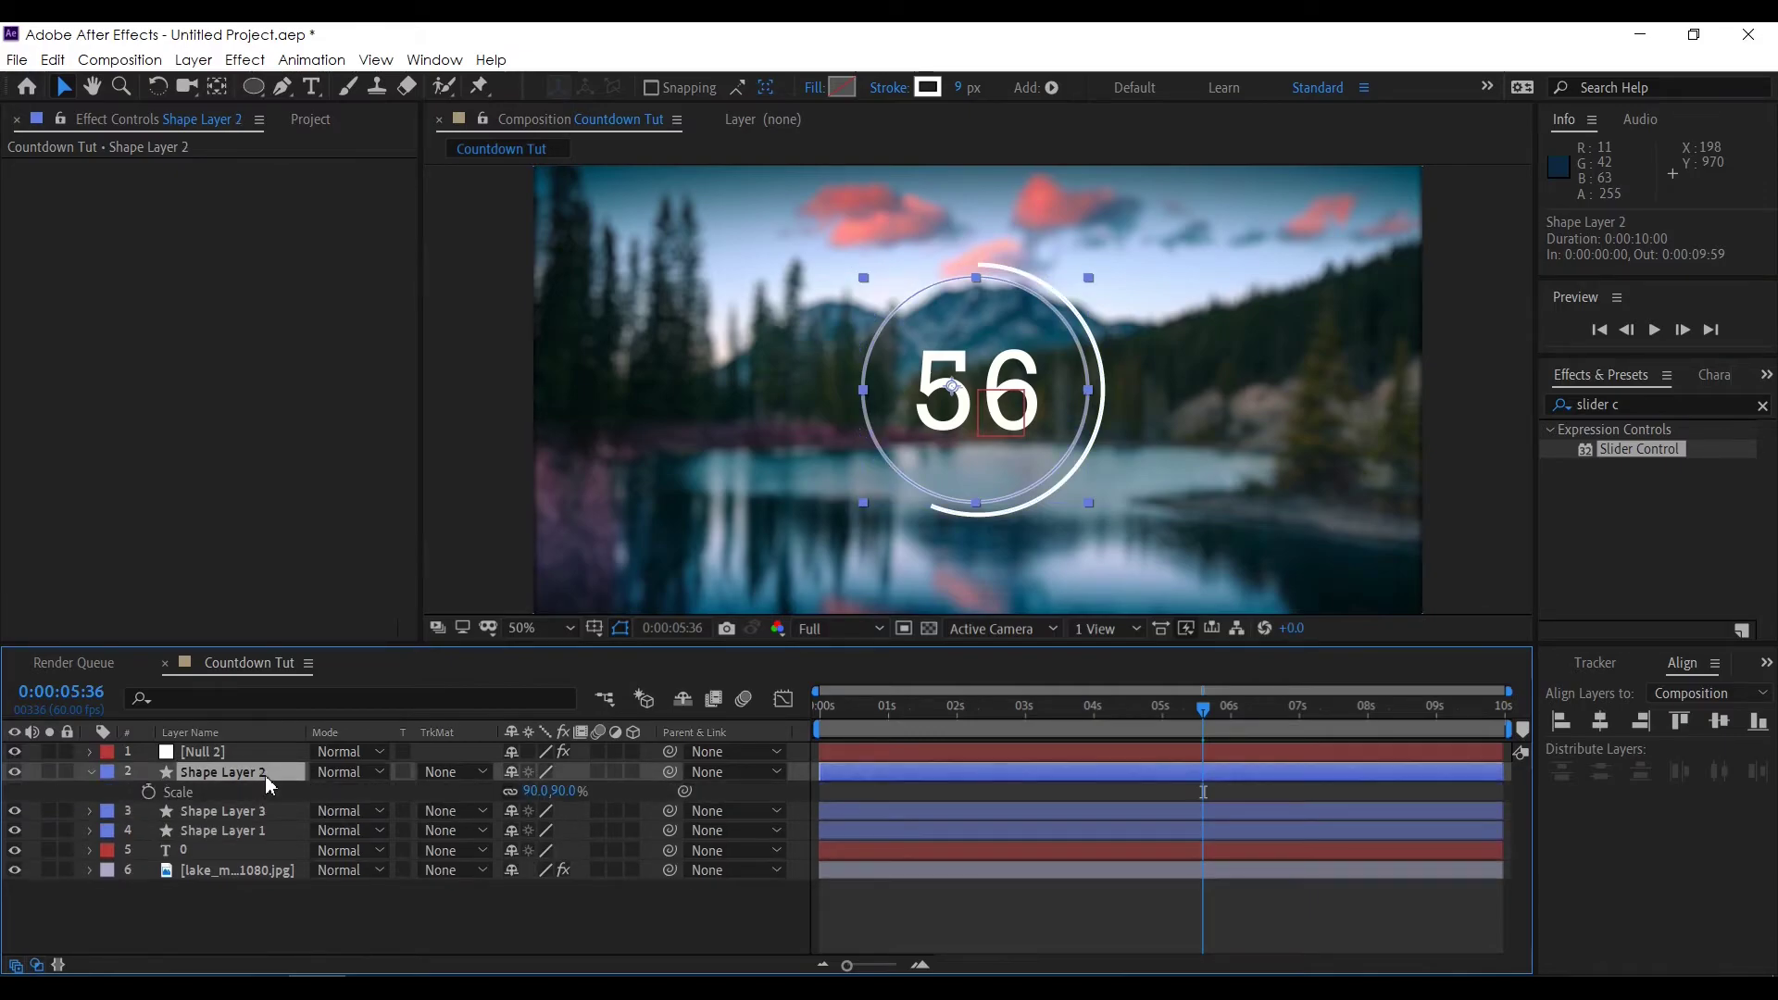
key(s)
click(238, 810)
key(s)
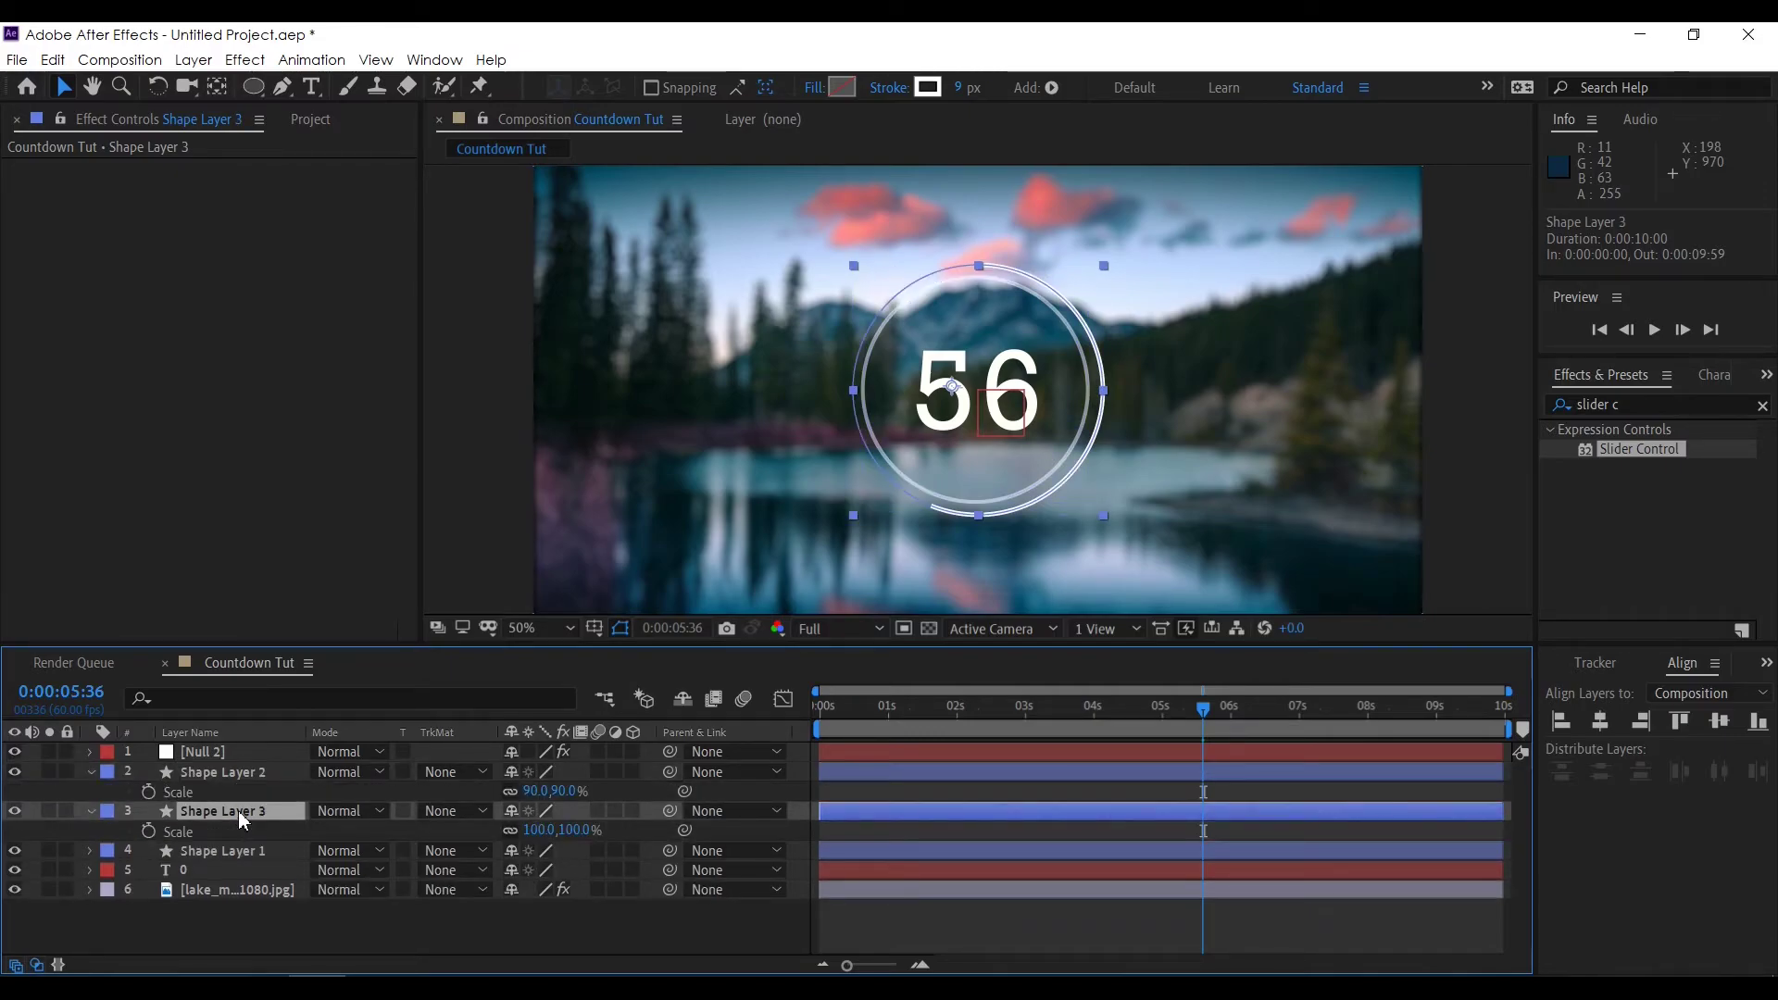
click(537, 830)
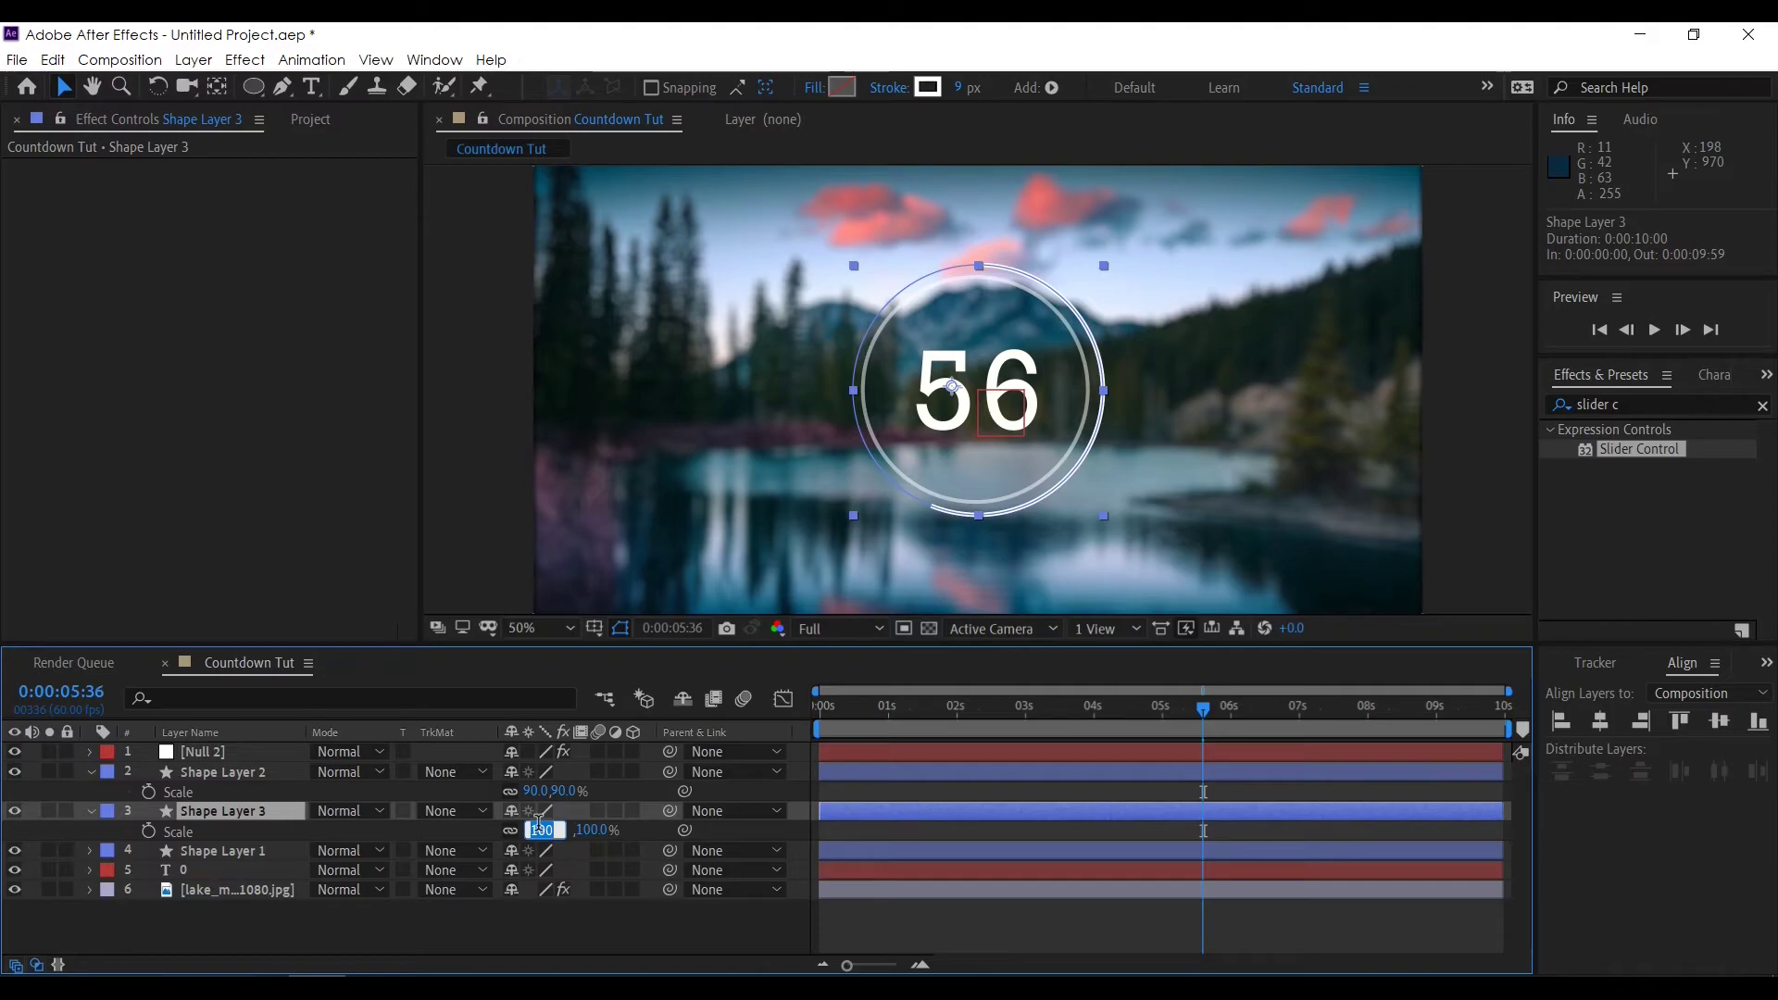
text(95)
text(0.0,90.0%)
key(Return)
key(space)
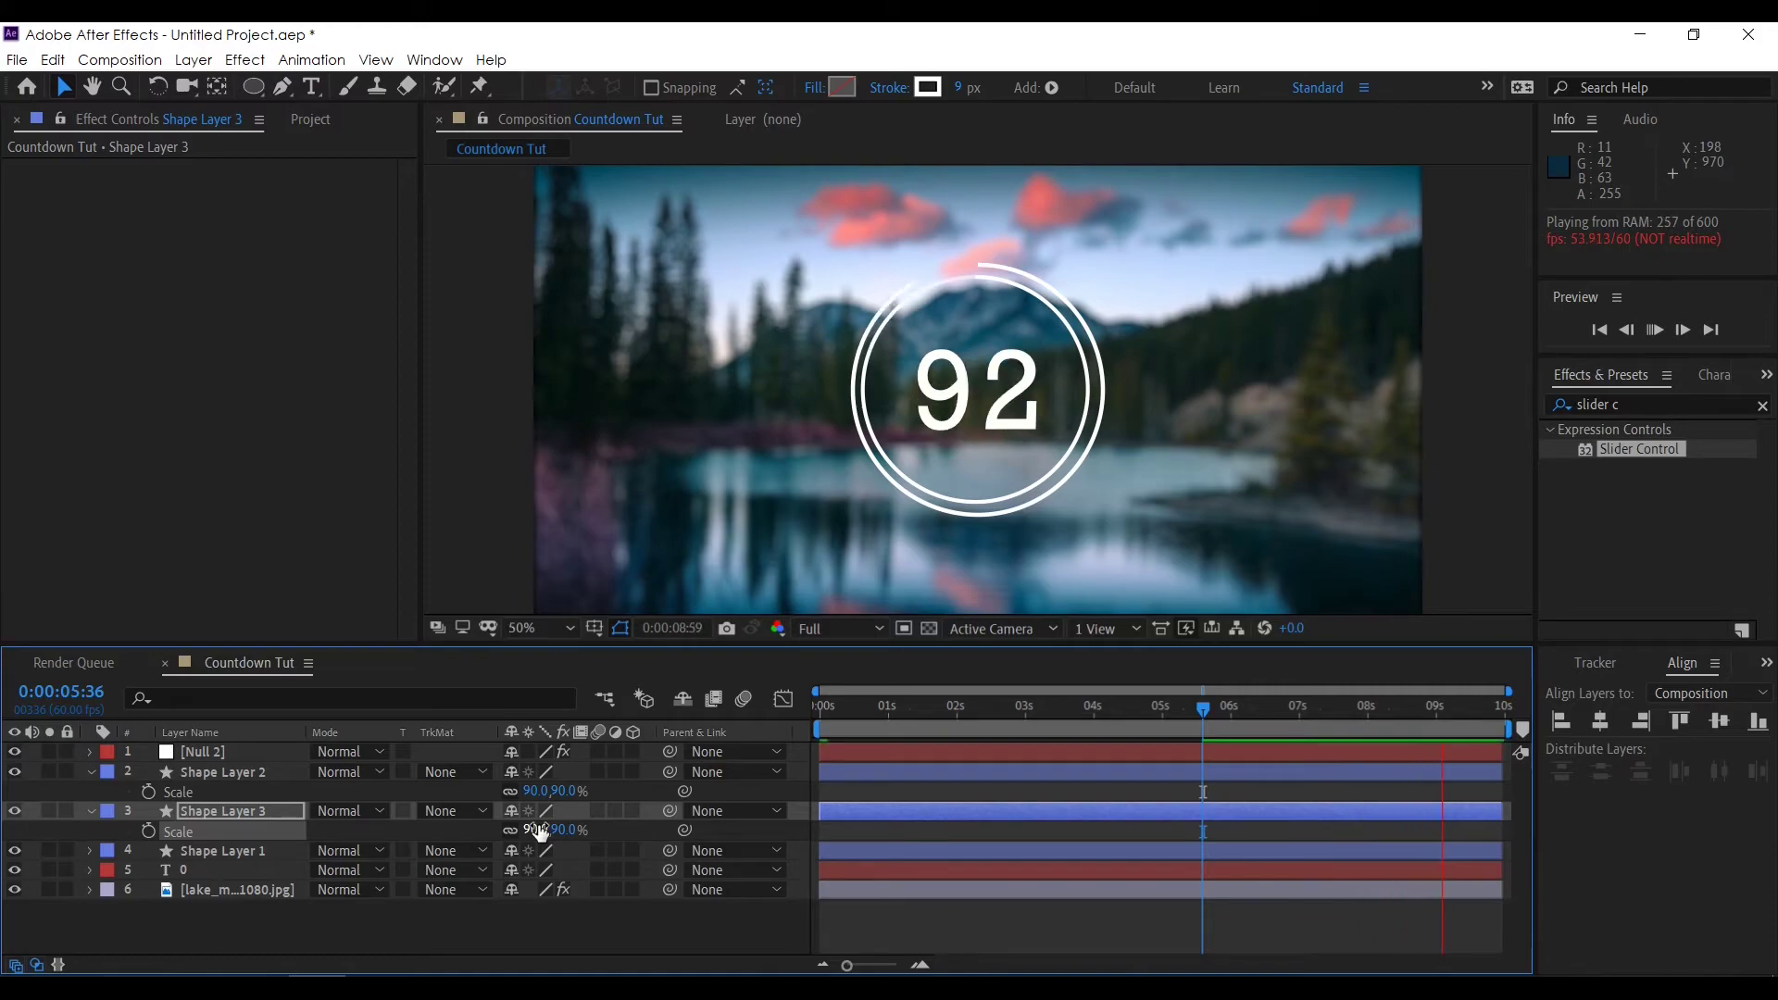
key(space)
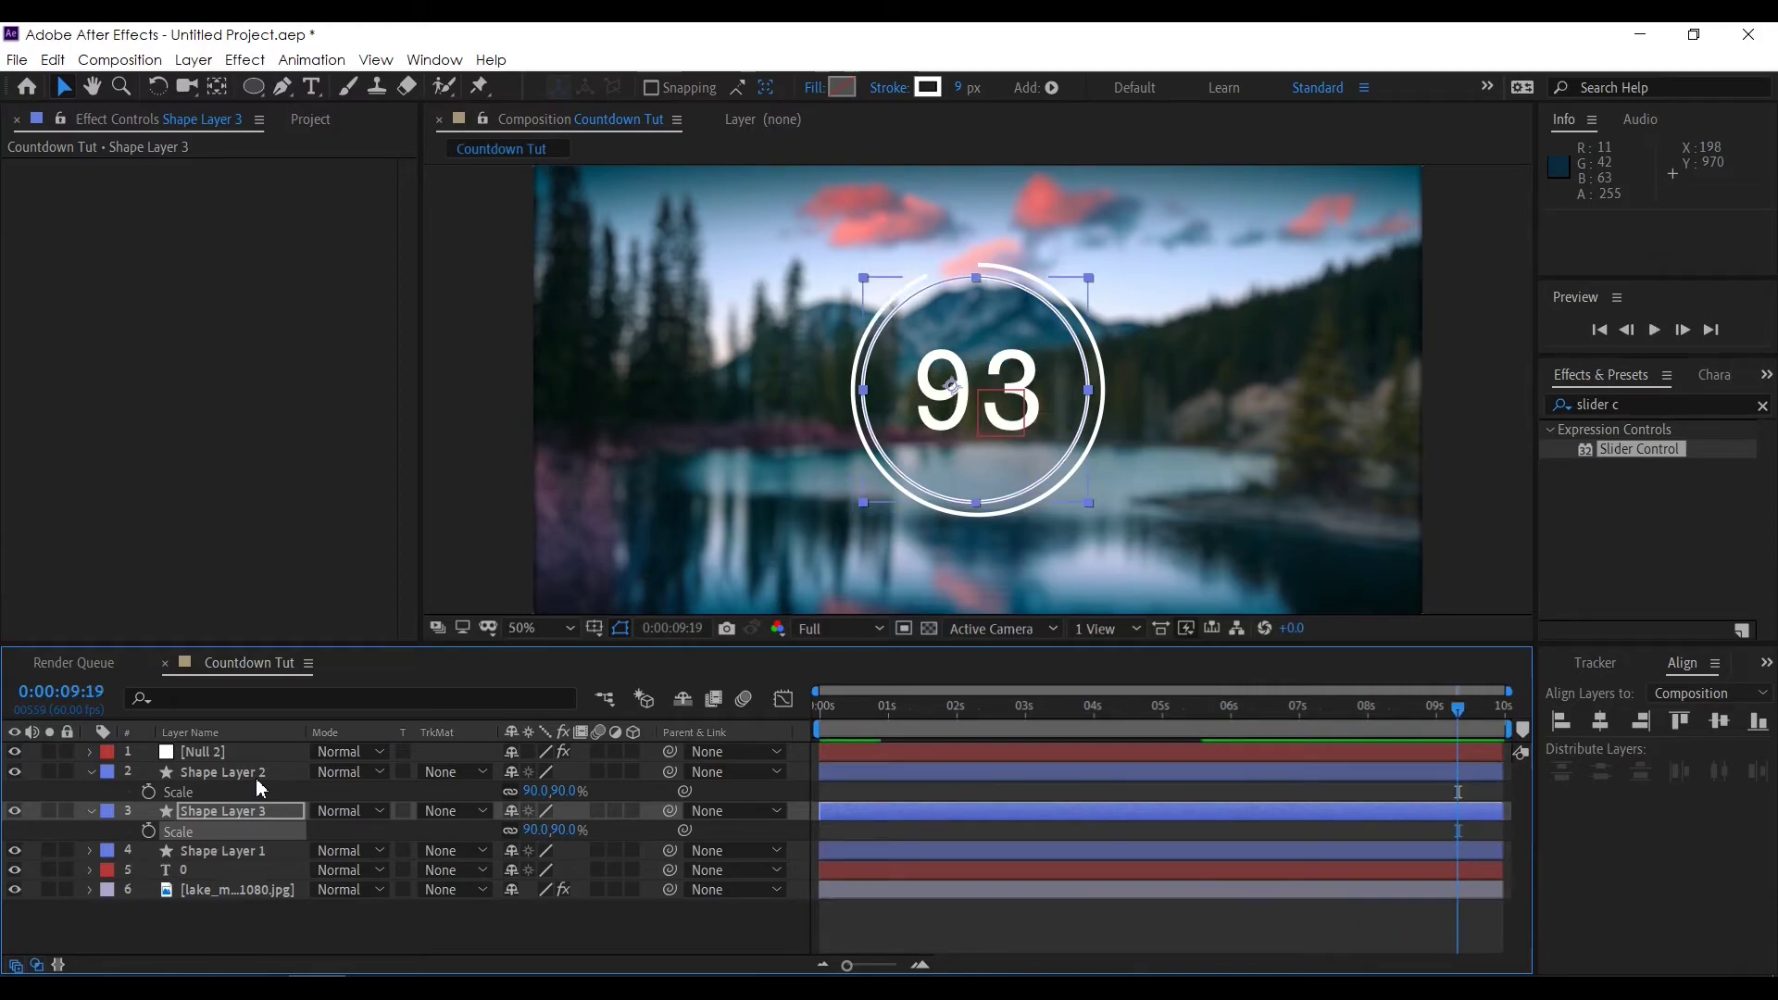
Step: Lower Shape Layer 2's opacity to 30% and preview from an earlier point
click(257, 774)
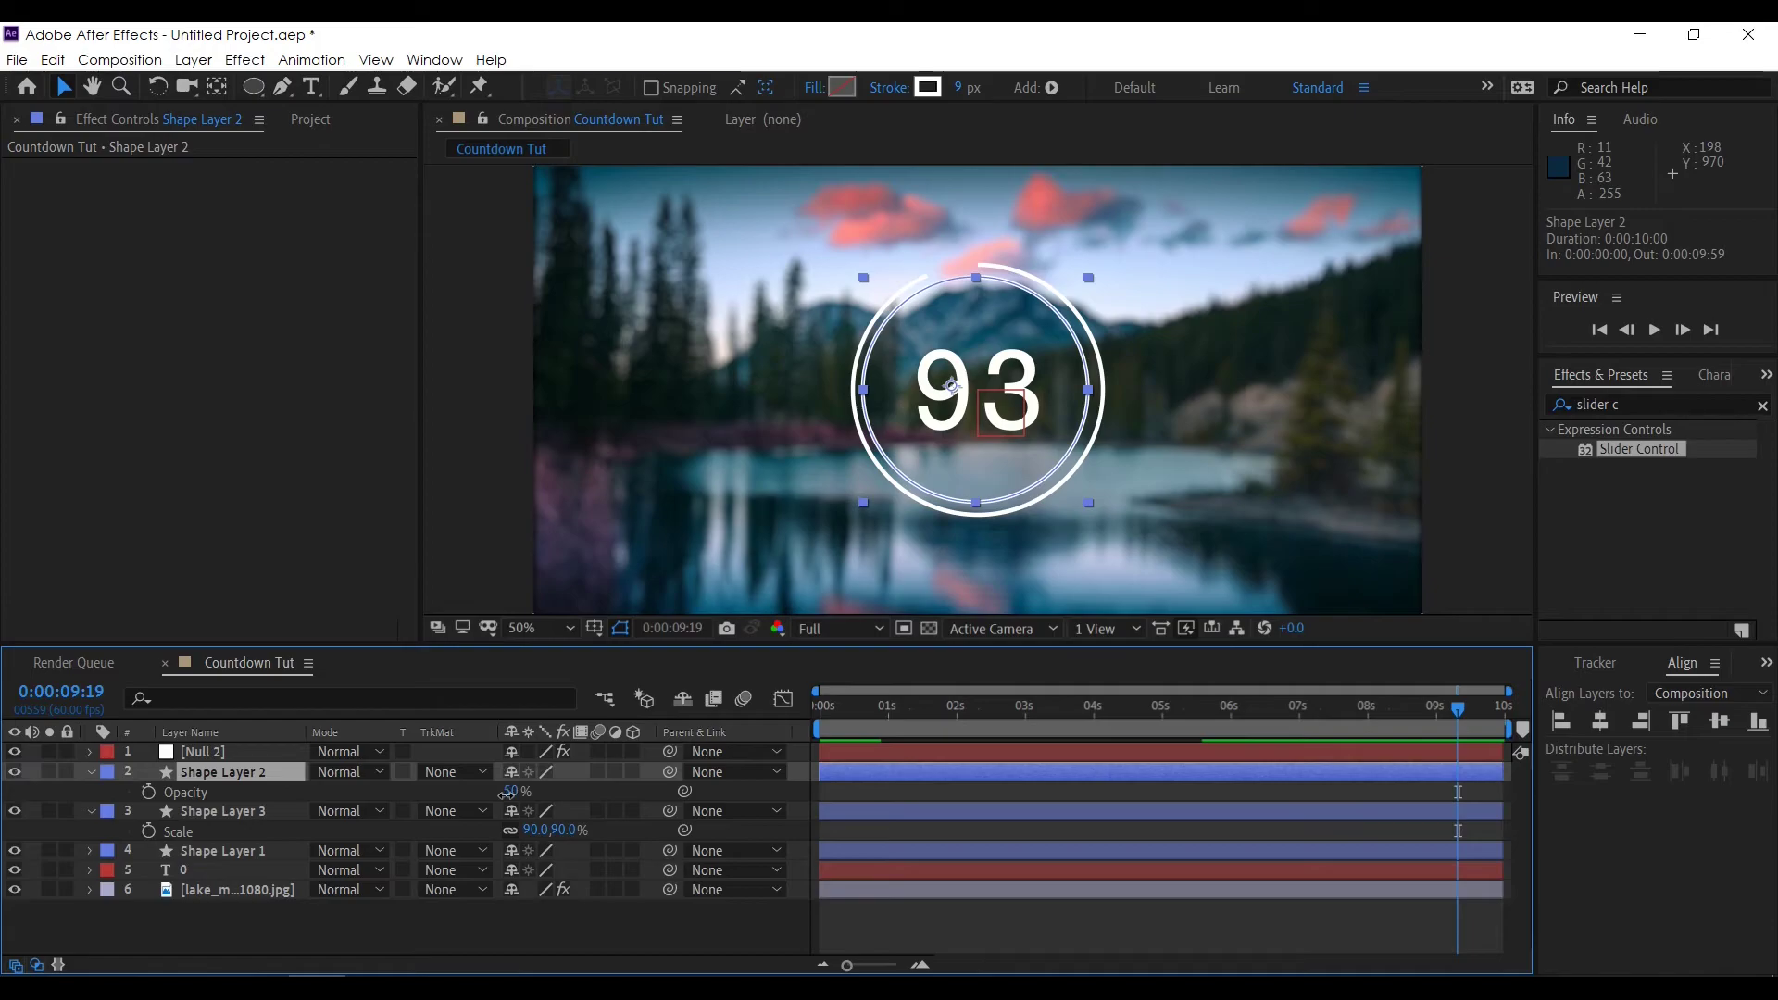
key(Return)
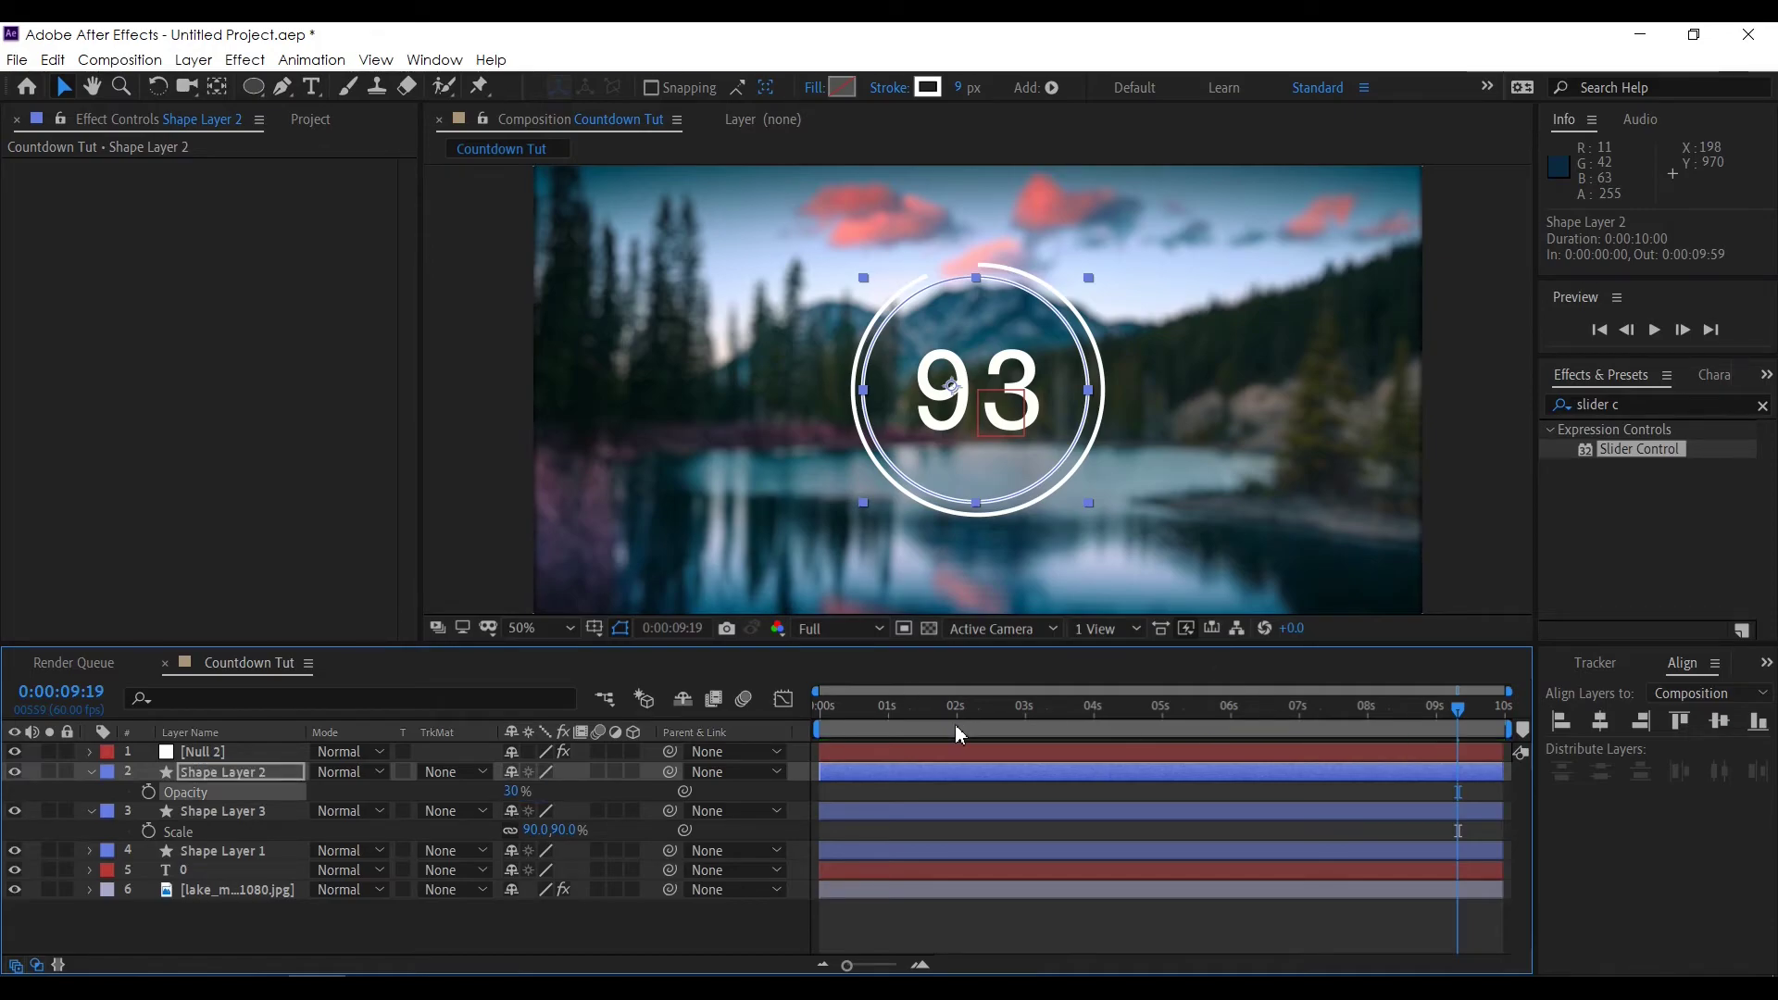
click(943, 724)
key(space)
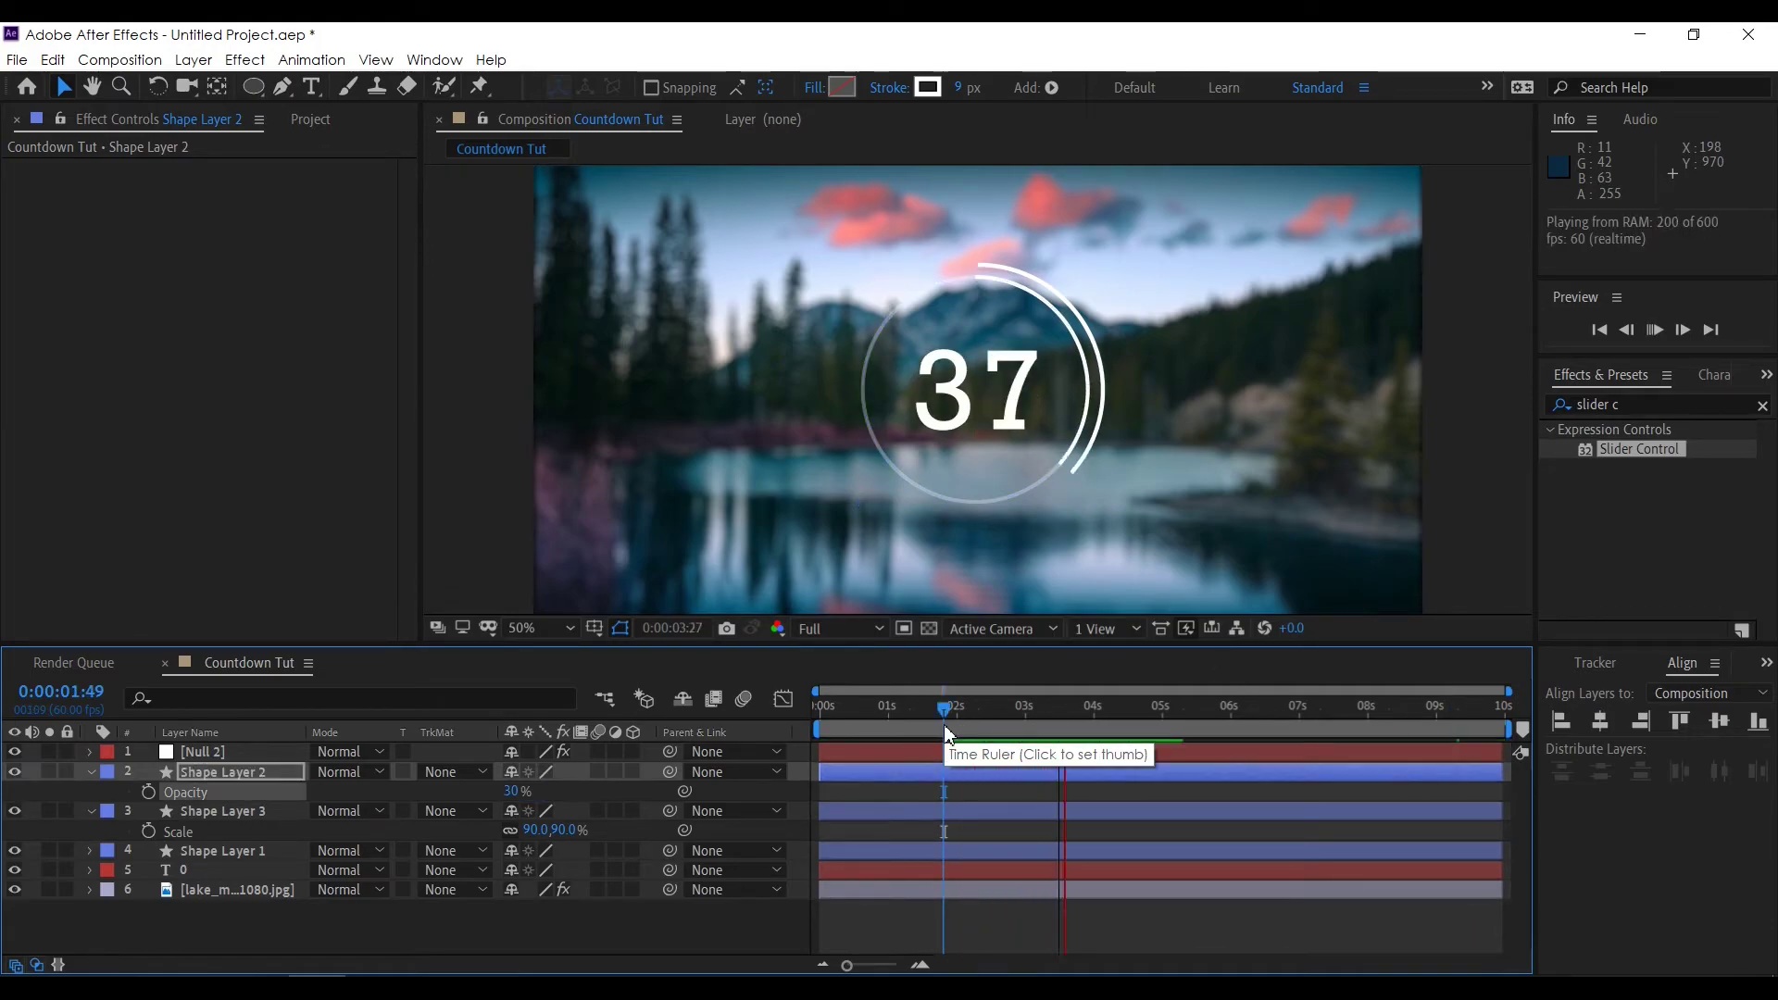
key(space)
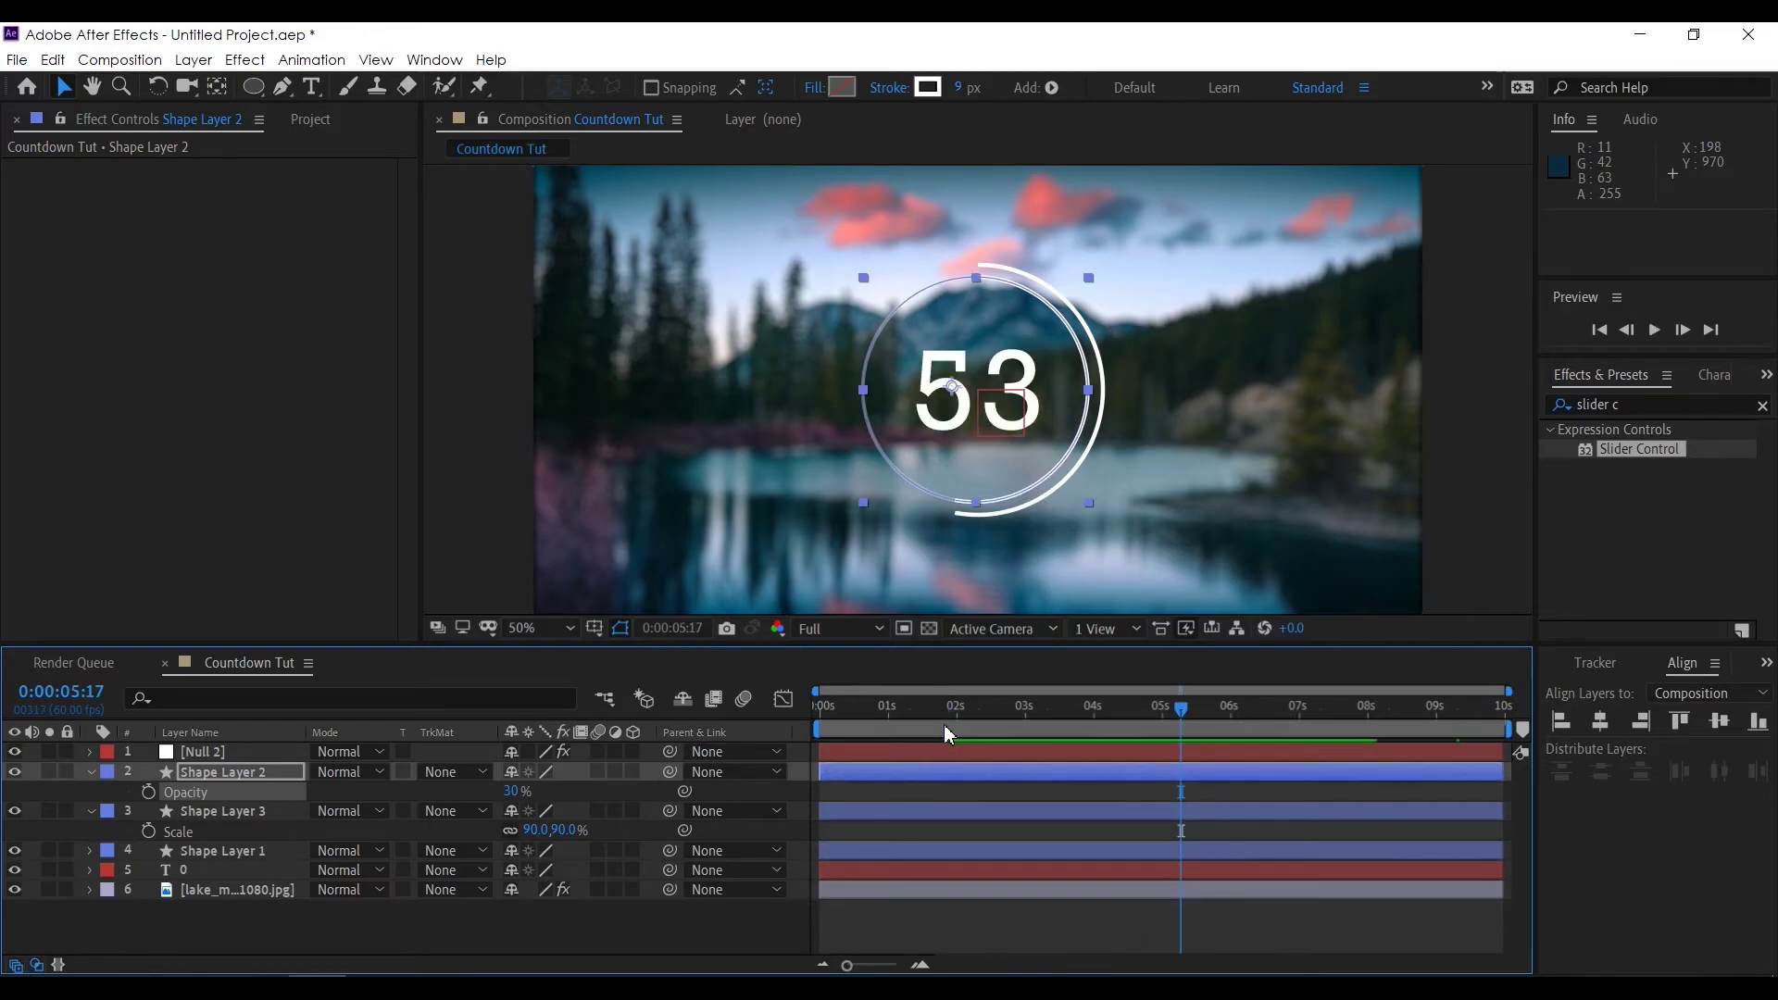
Step: Duplicate Shape Layer 1 as Shape Layer 4, scaled to 114% with a 25 px stroke
click(223, 850)
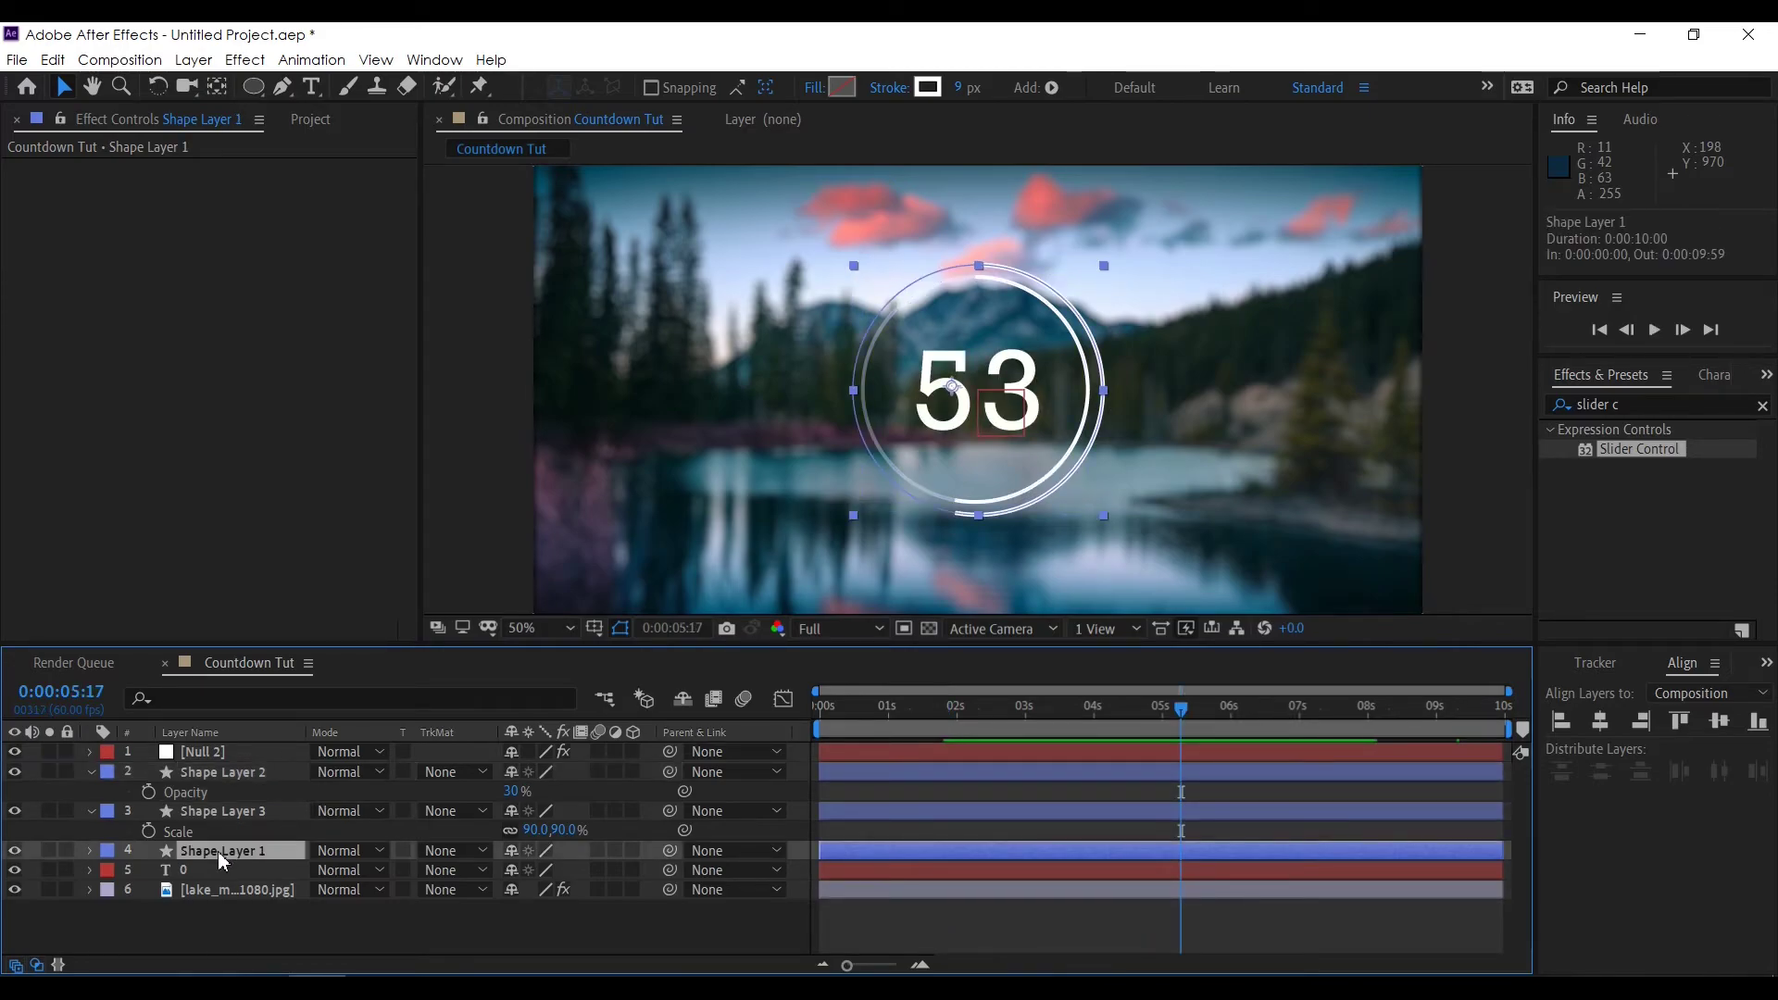
key(ctrl+d)
key(s)
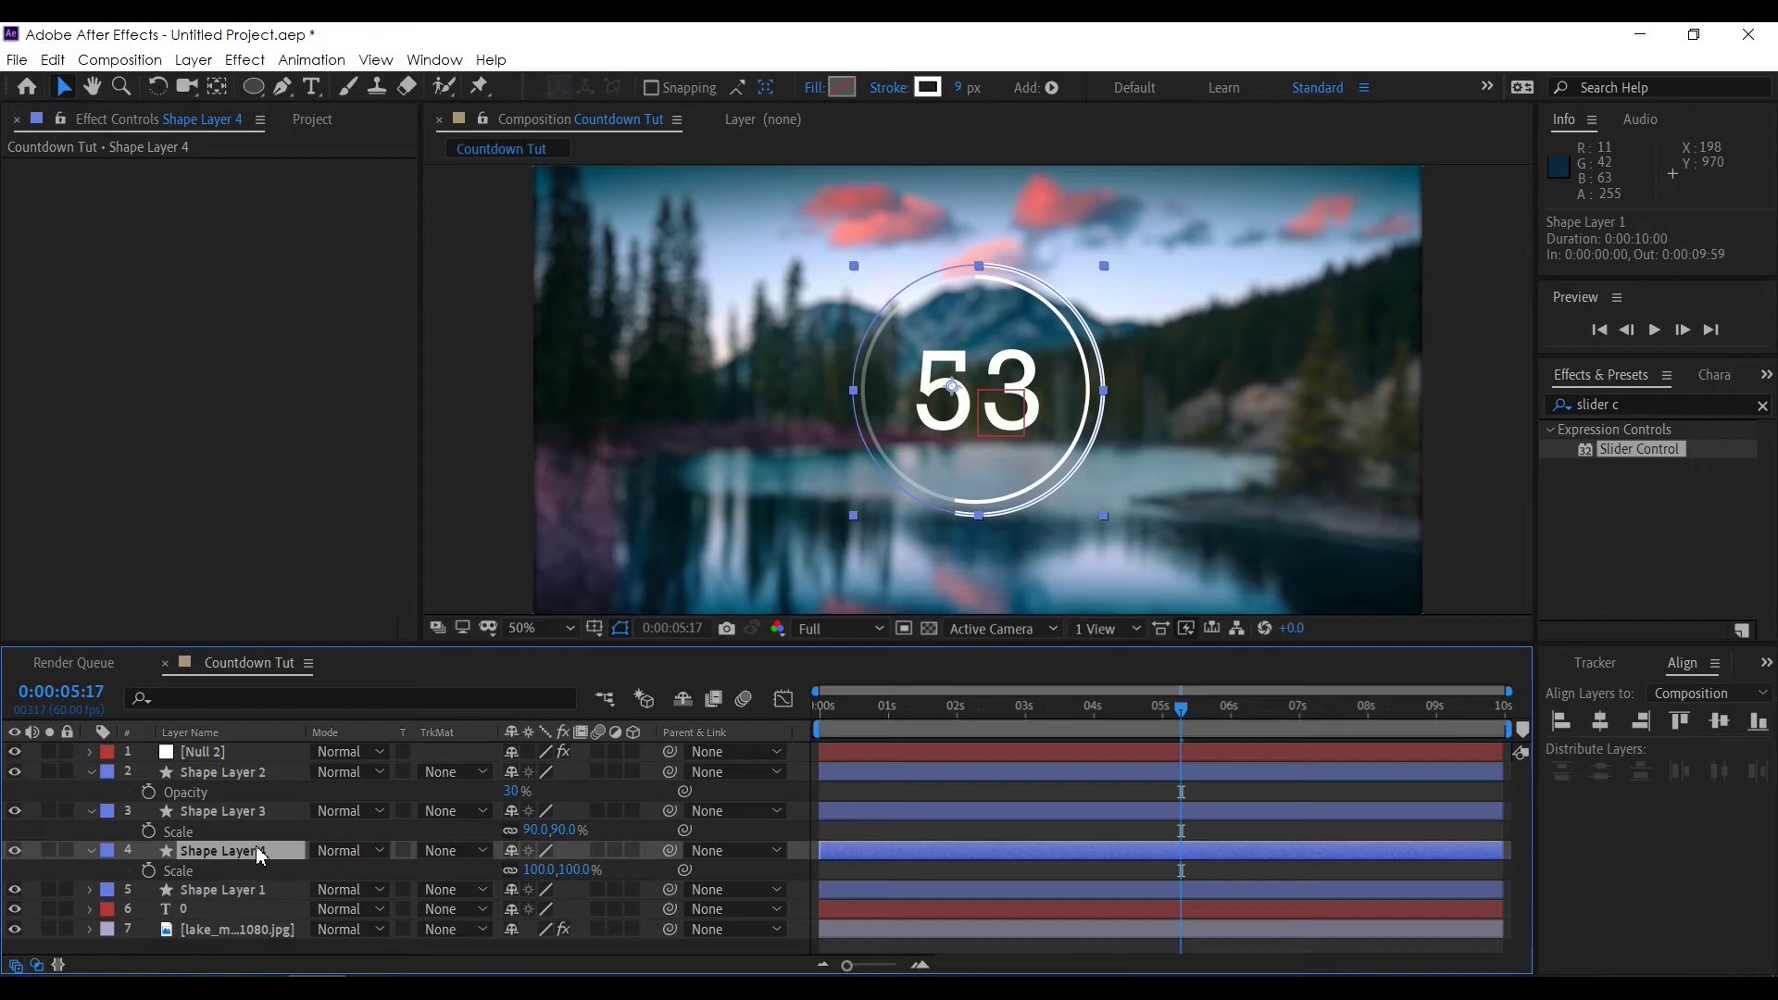
drag(548, 870, 561, 889)
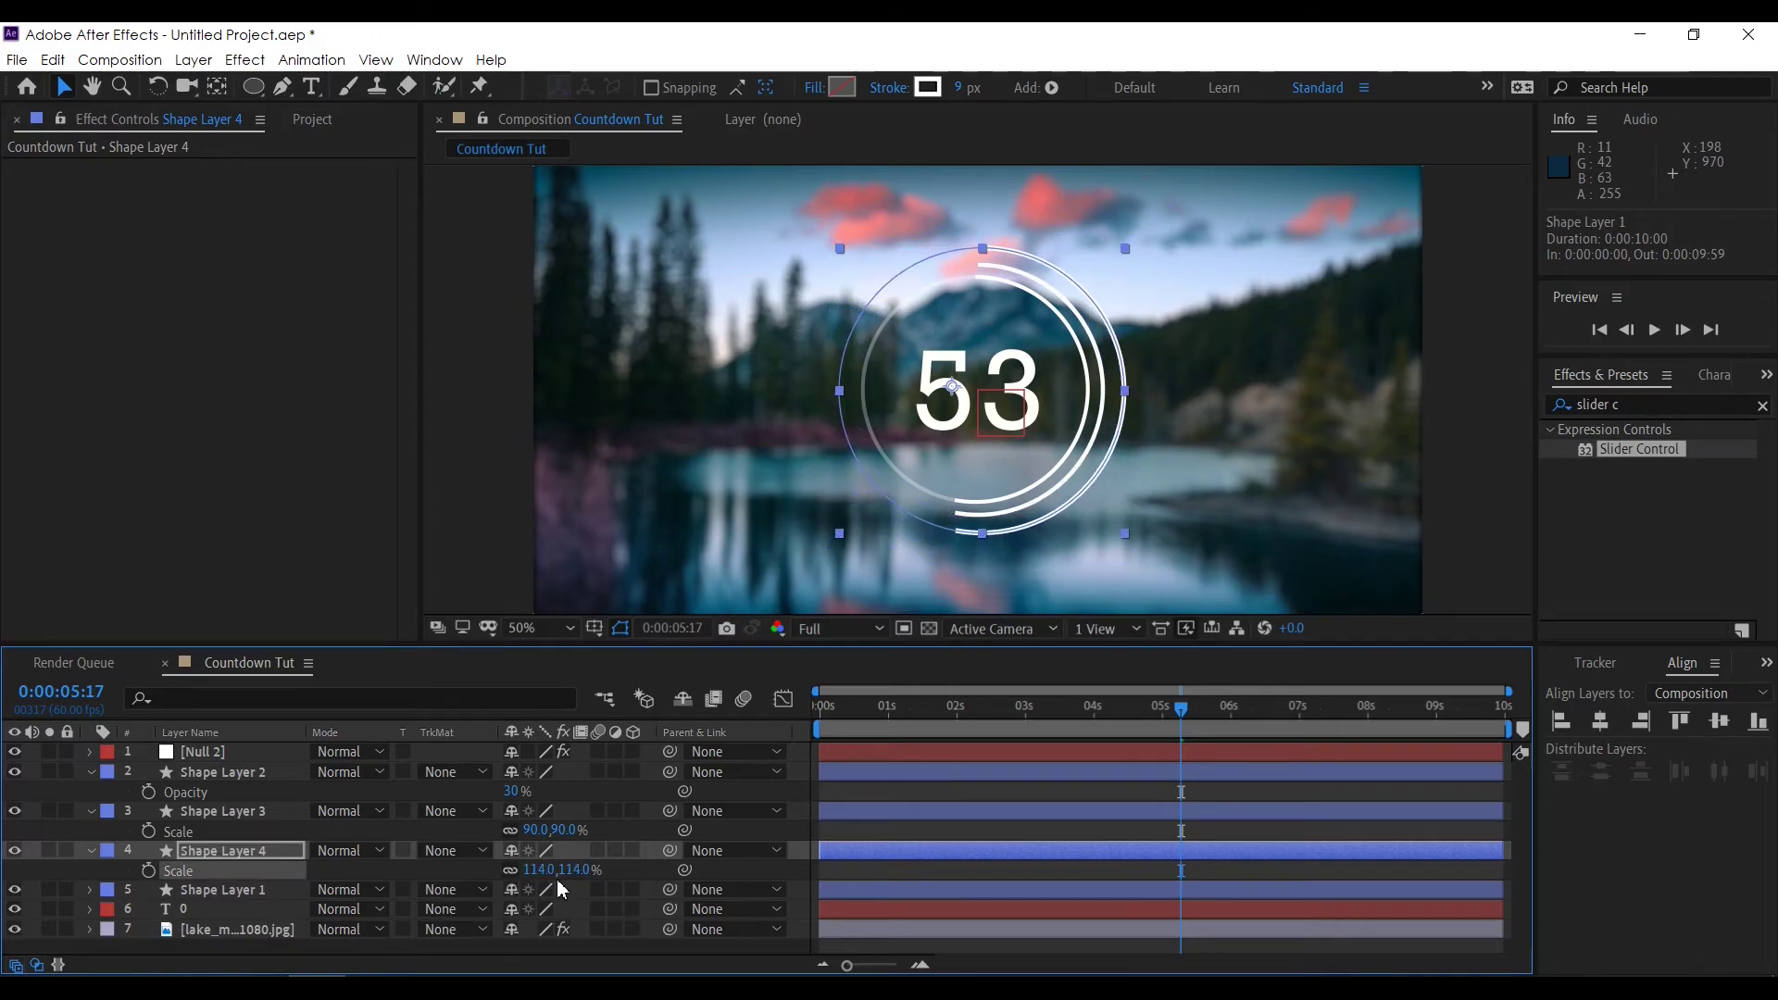
click(958, 87)
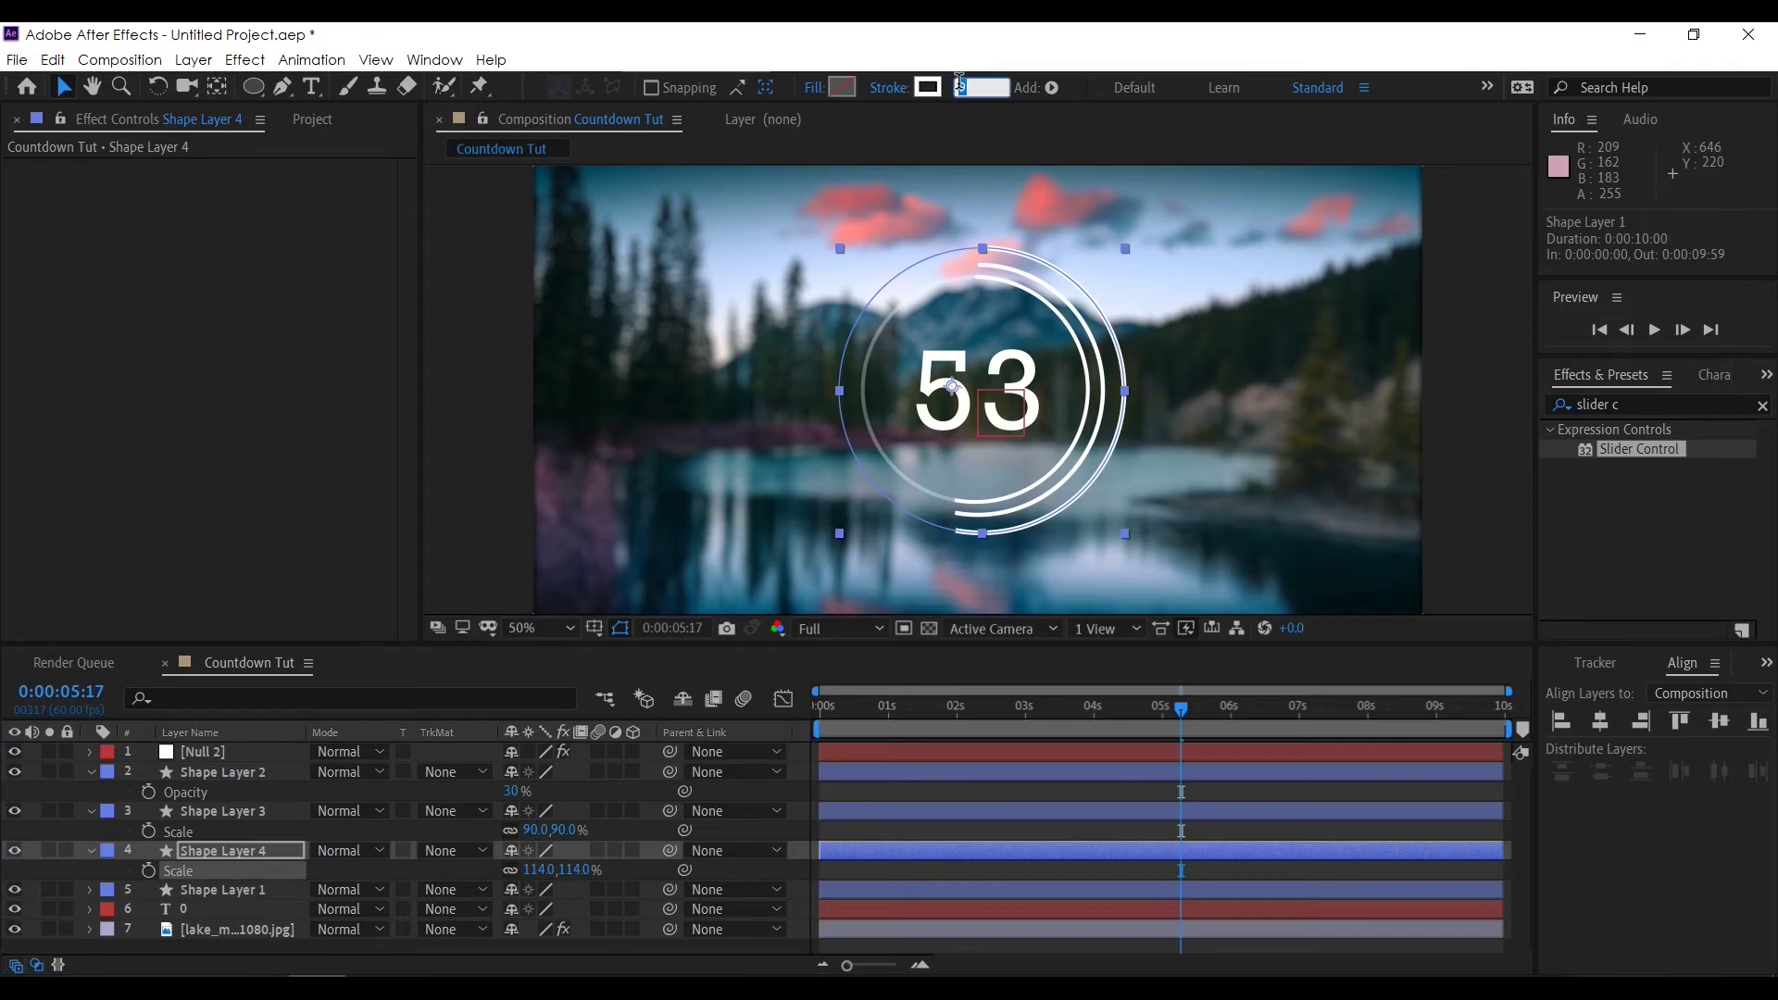
text(5)
key(Return)
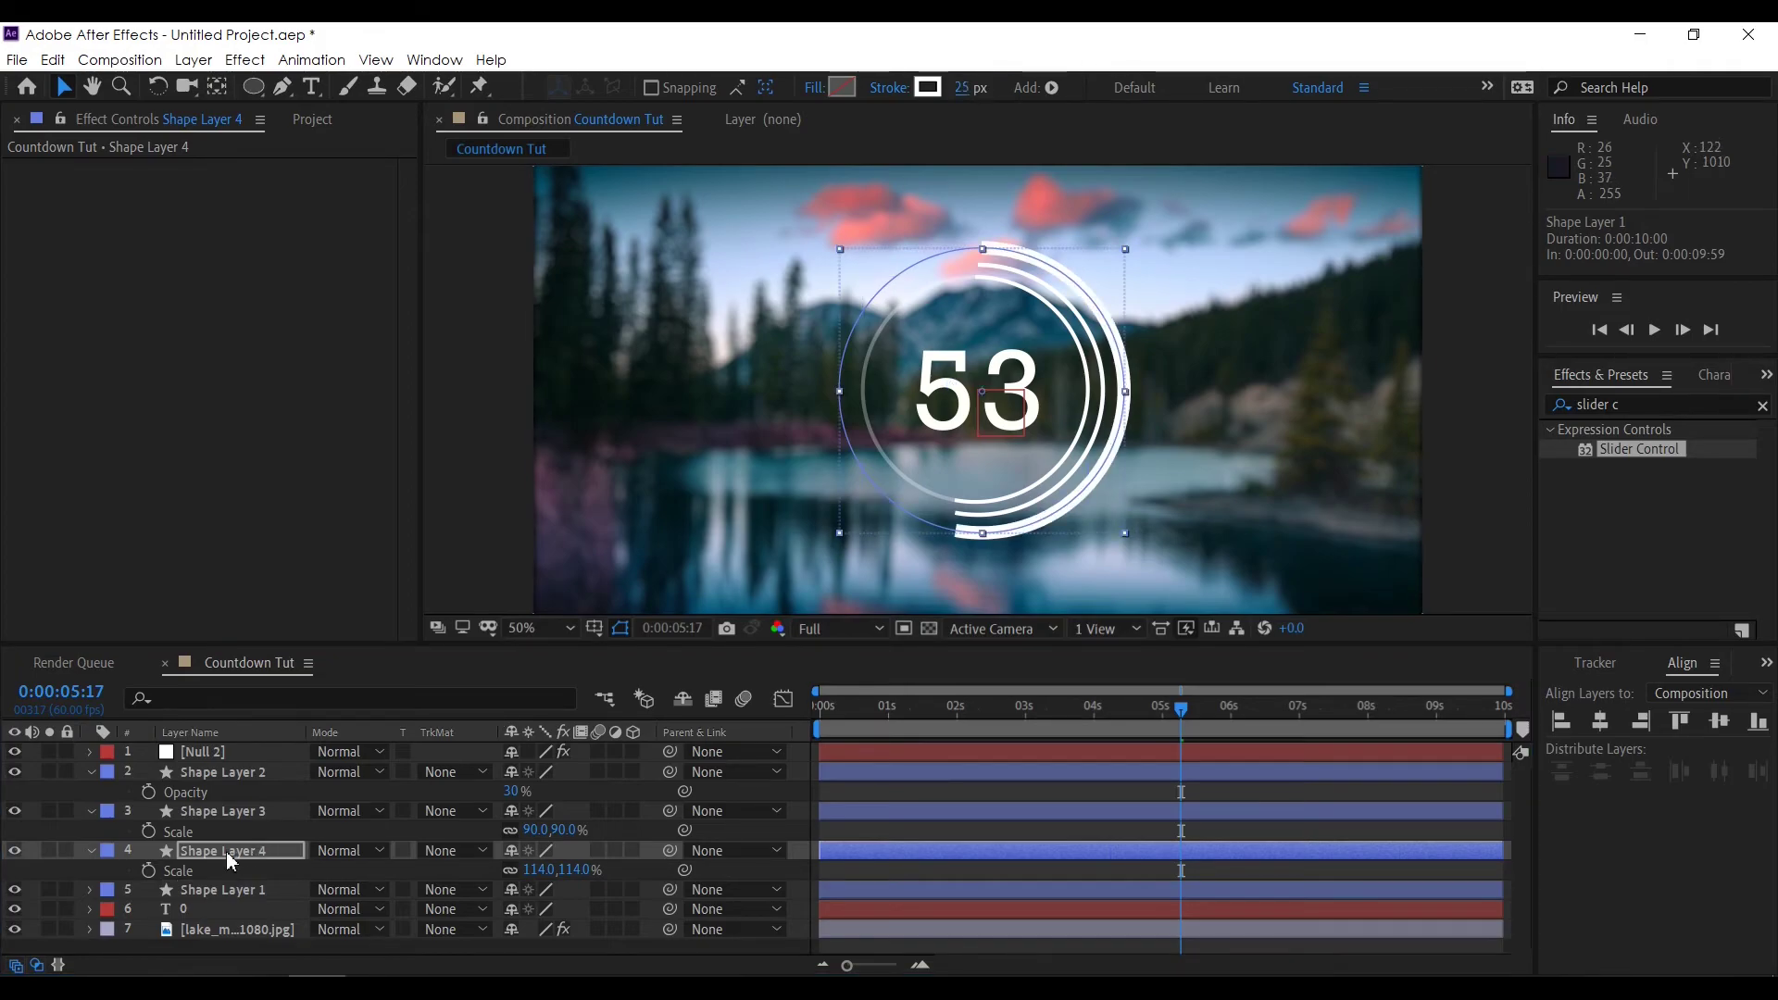
Step: Give Shape Layer 4 a solid purple stroke and return the playhead to 0
click(230, 851)
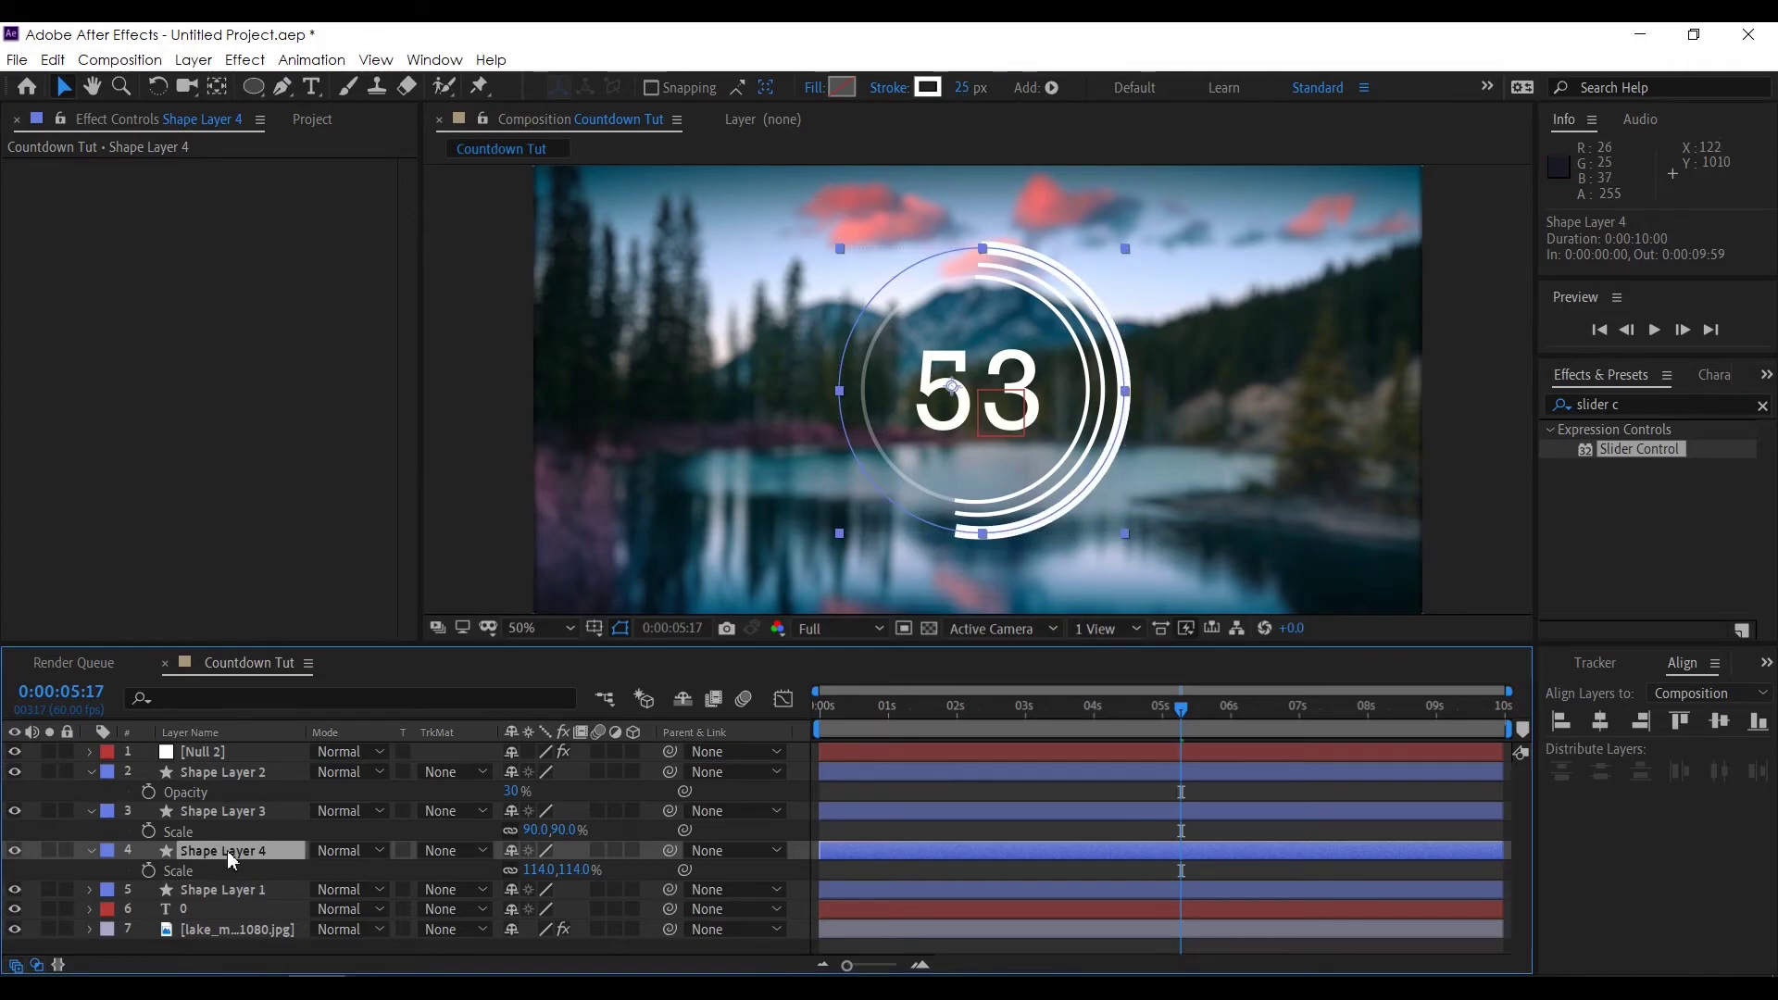
click(879, 87)
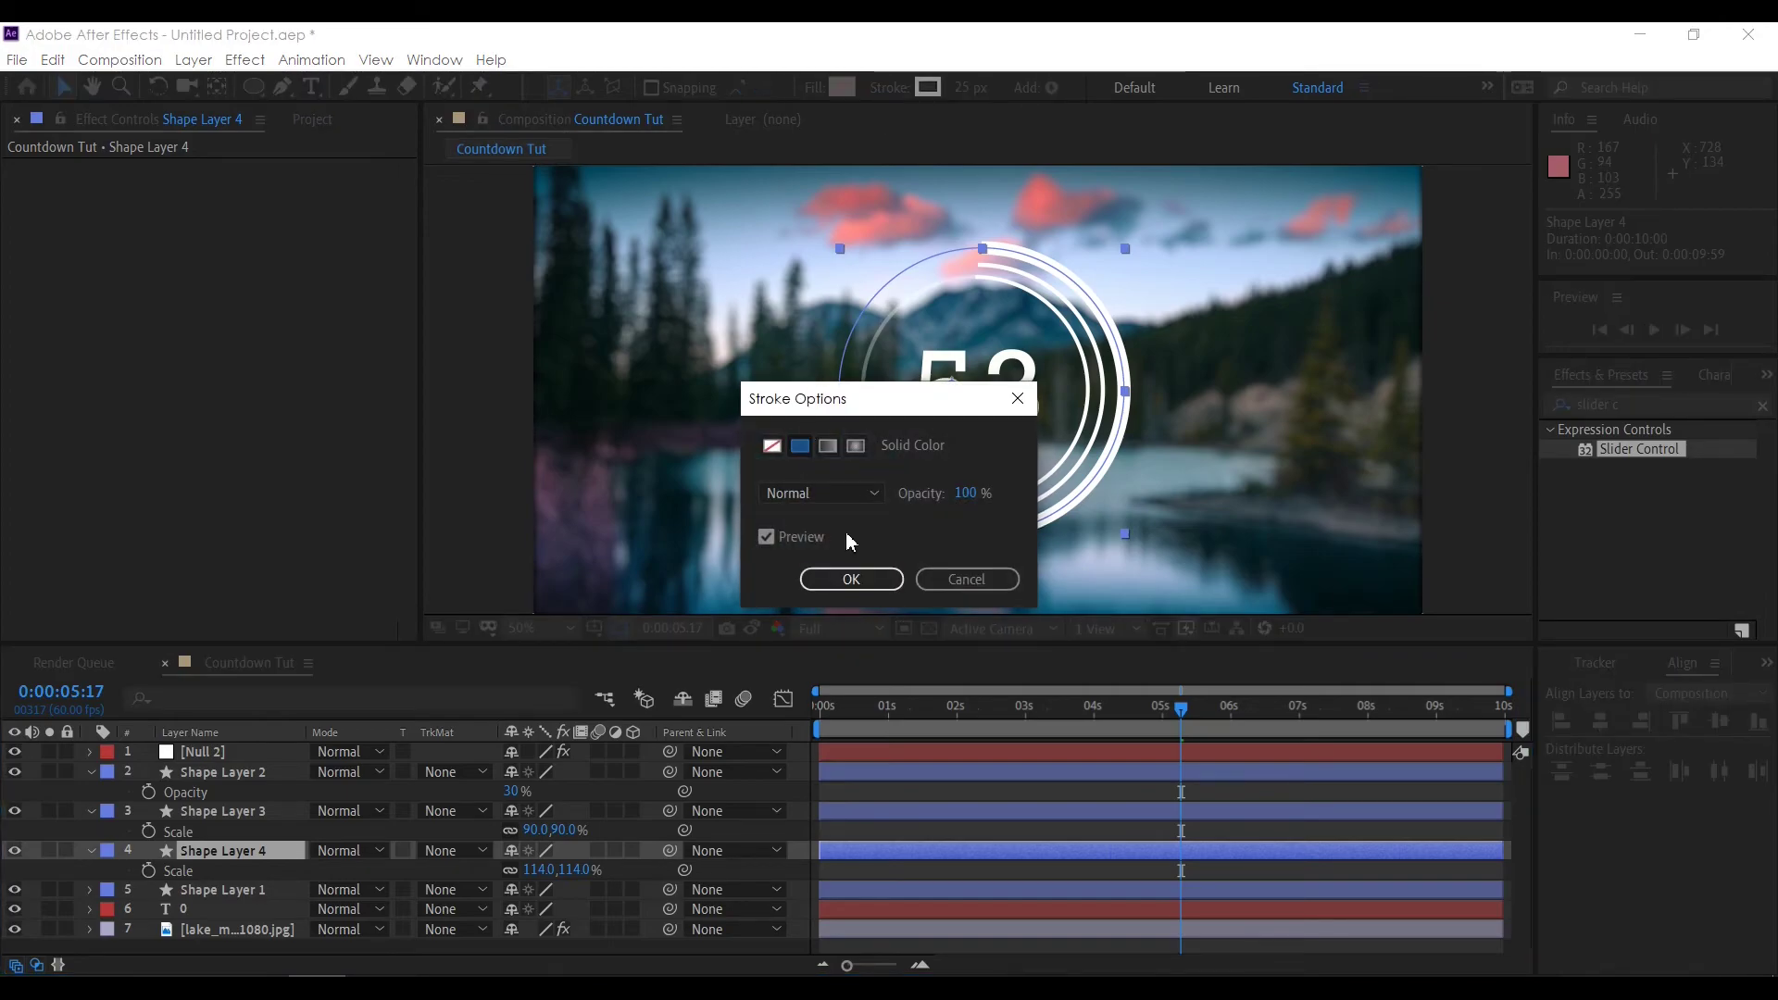
click(850, 579)
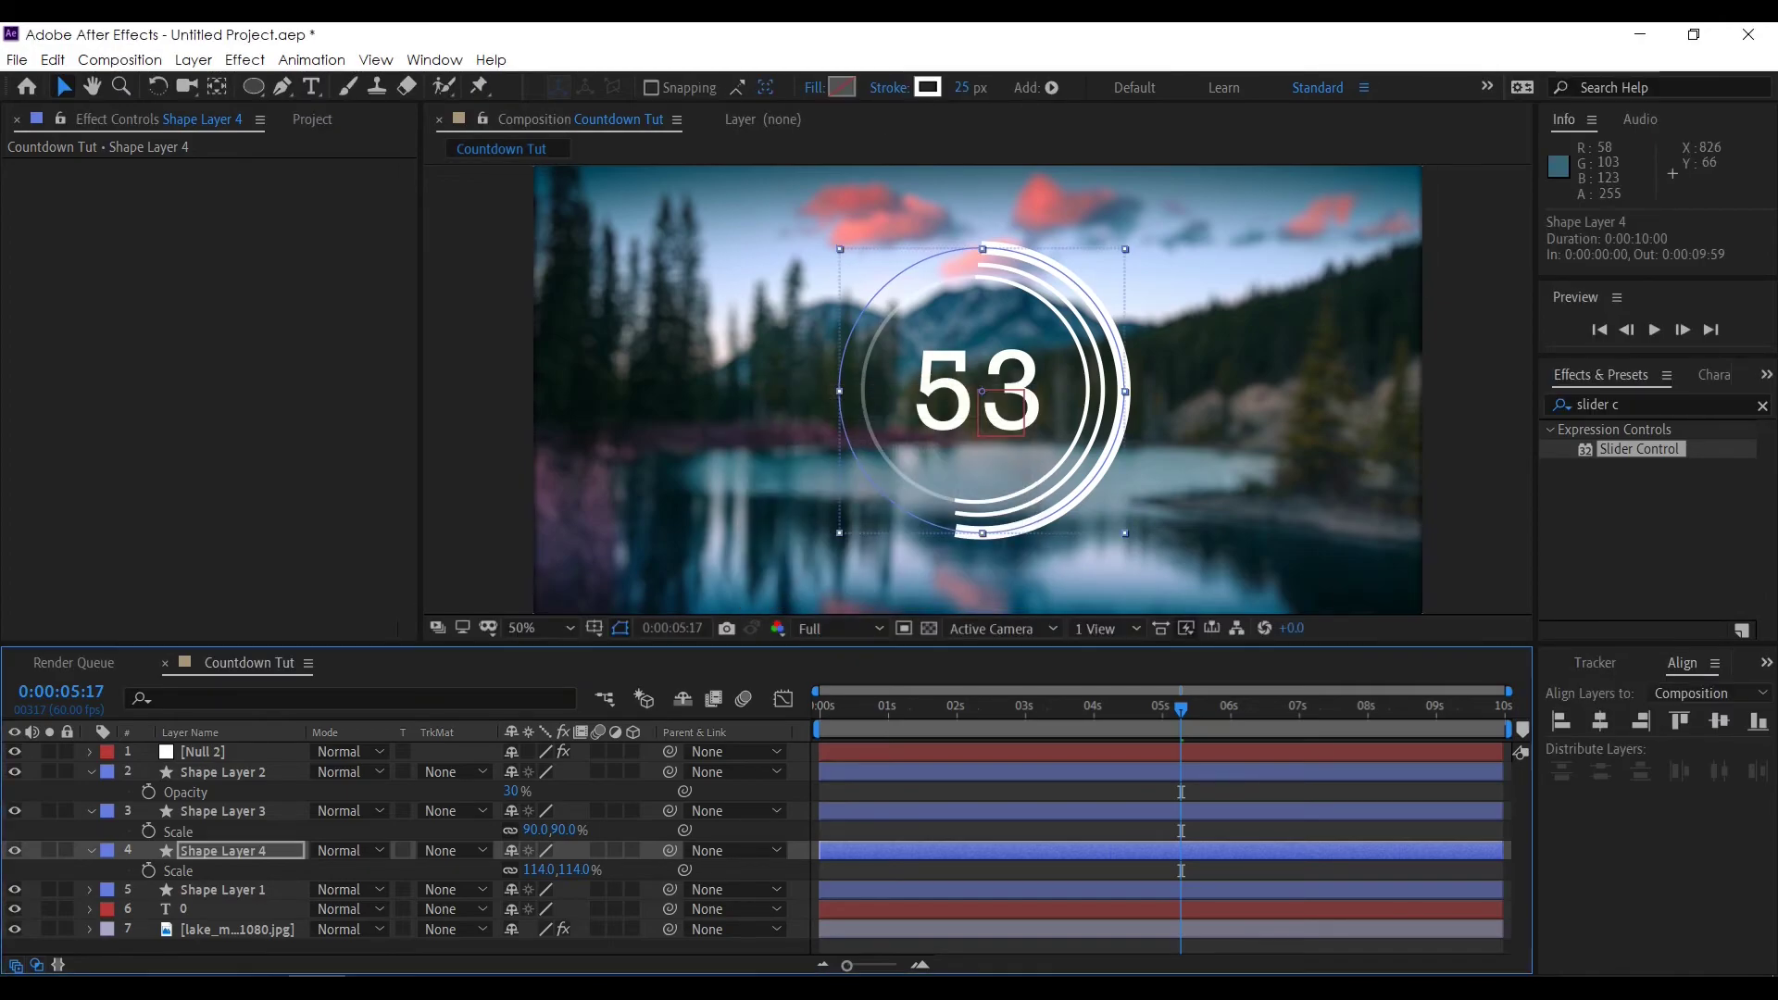
click(927, 87)
mouse_move(1147, 674)
mouse_down()
mouse_move(1148, 752)
mouse_move(1116, 637)
mouse_up()
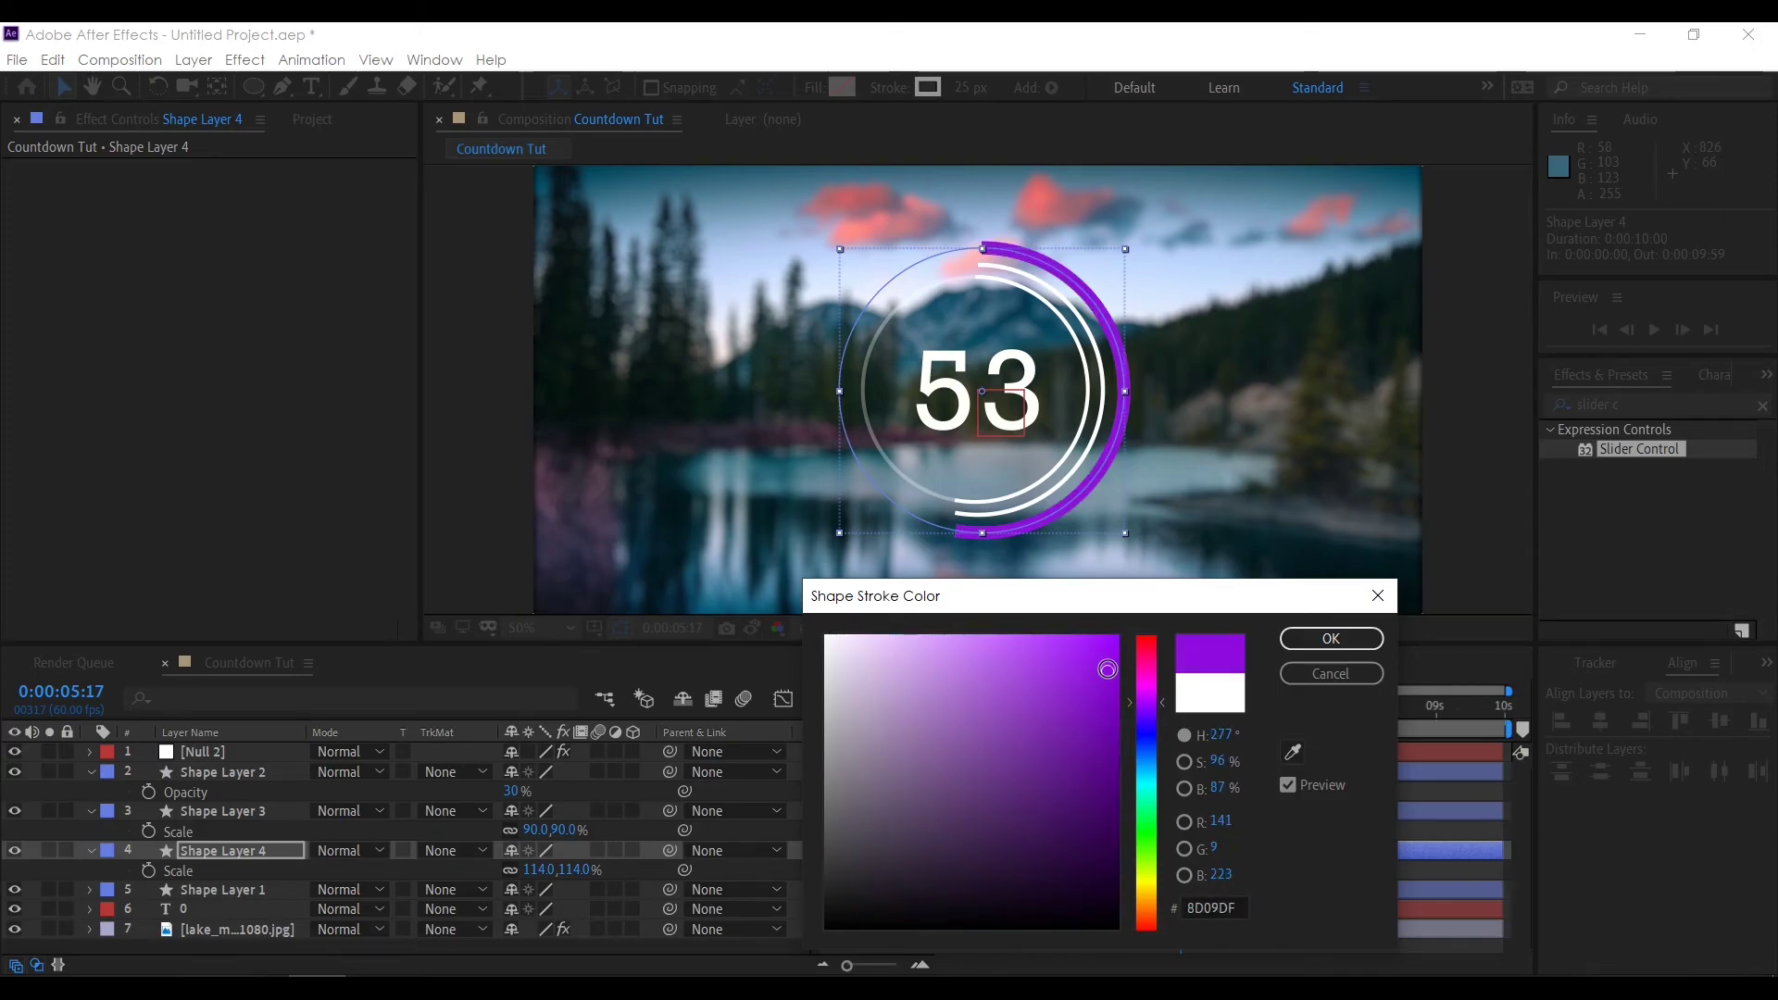
click(1330, 639)
drag(1182, 706, 744, 713)
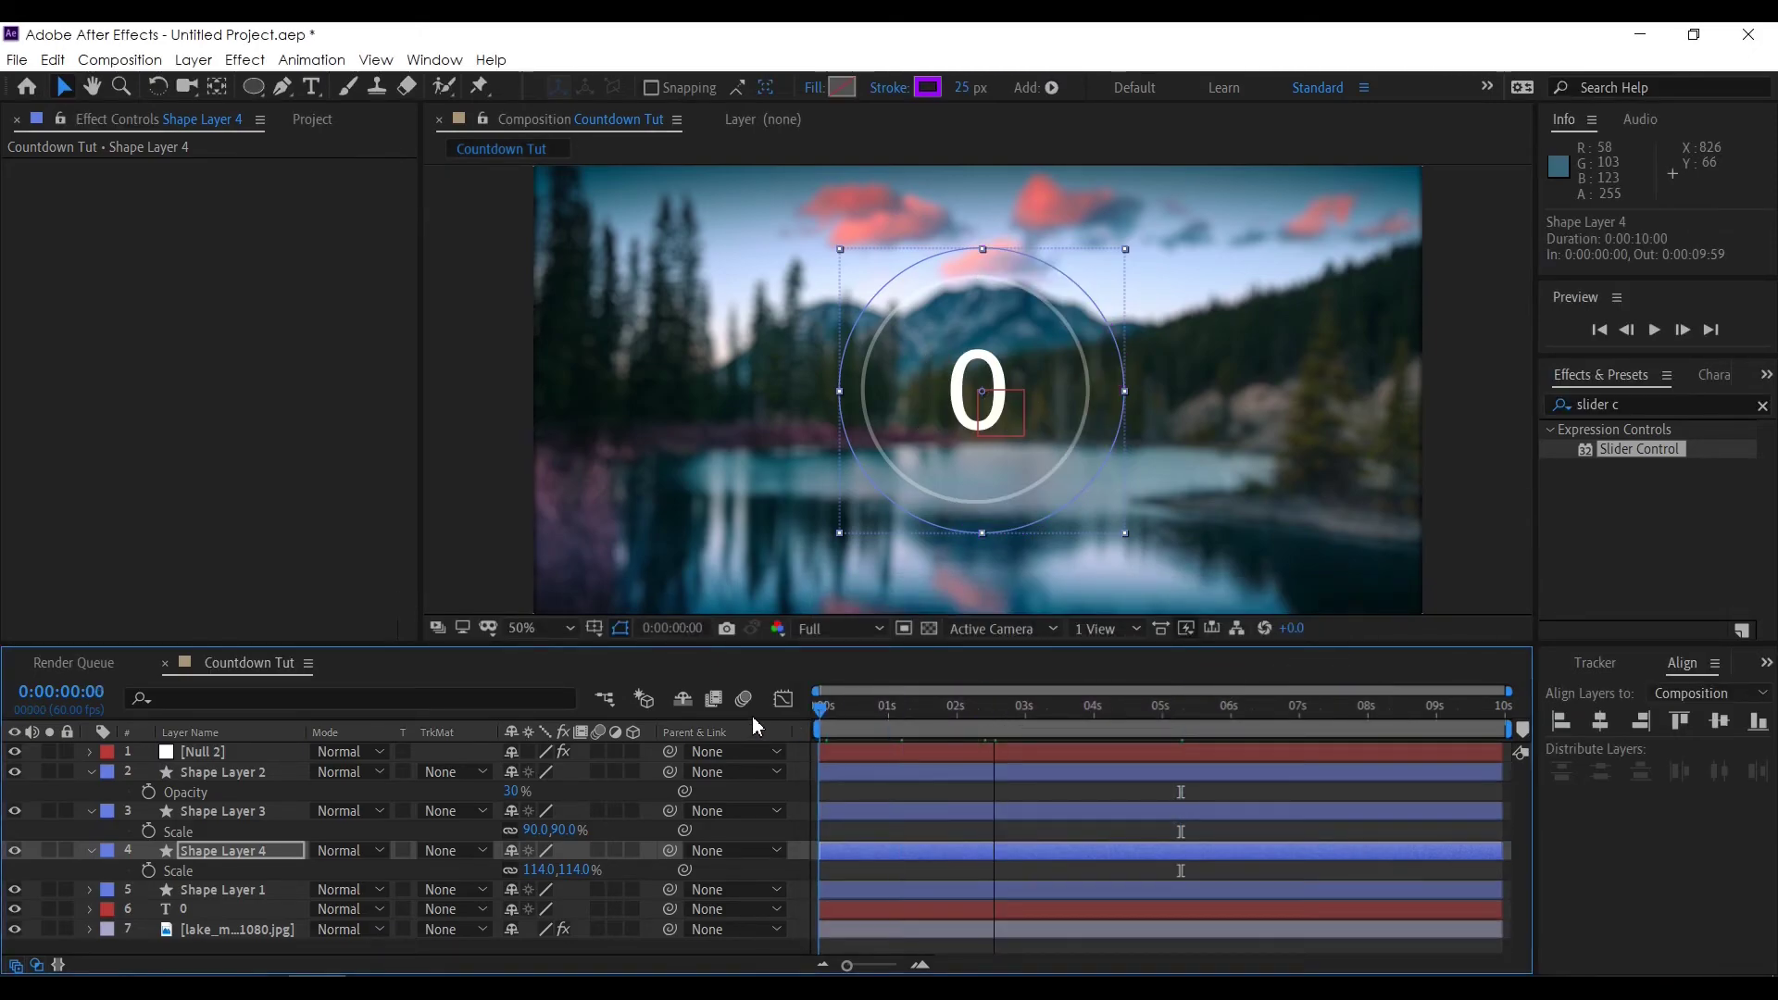
key(space)
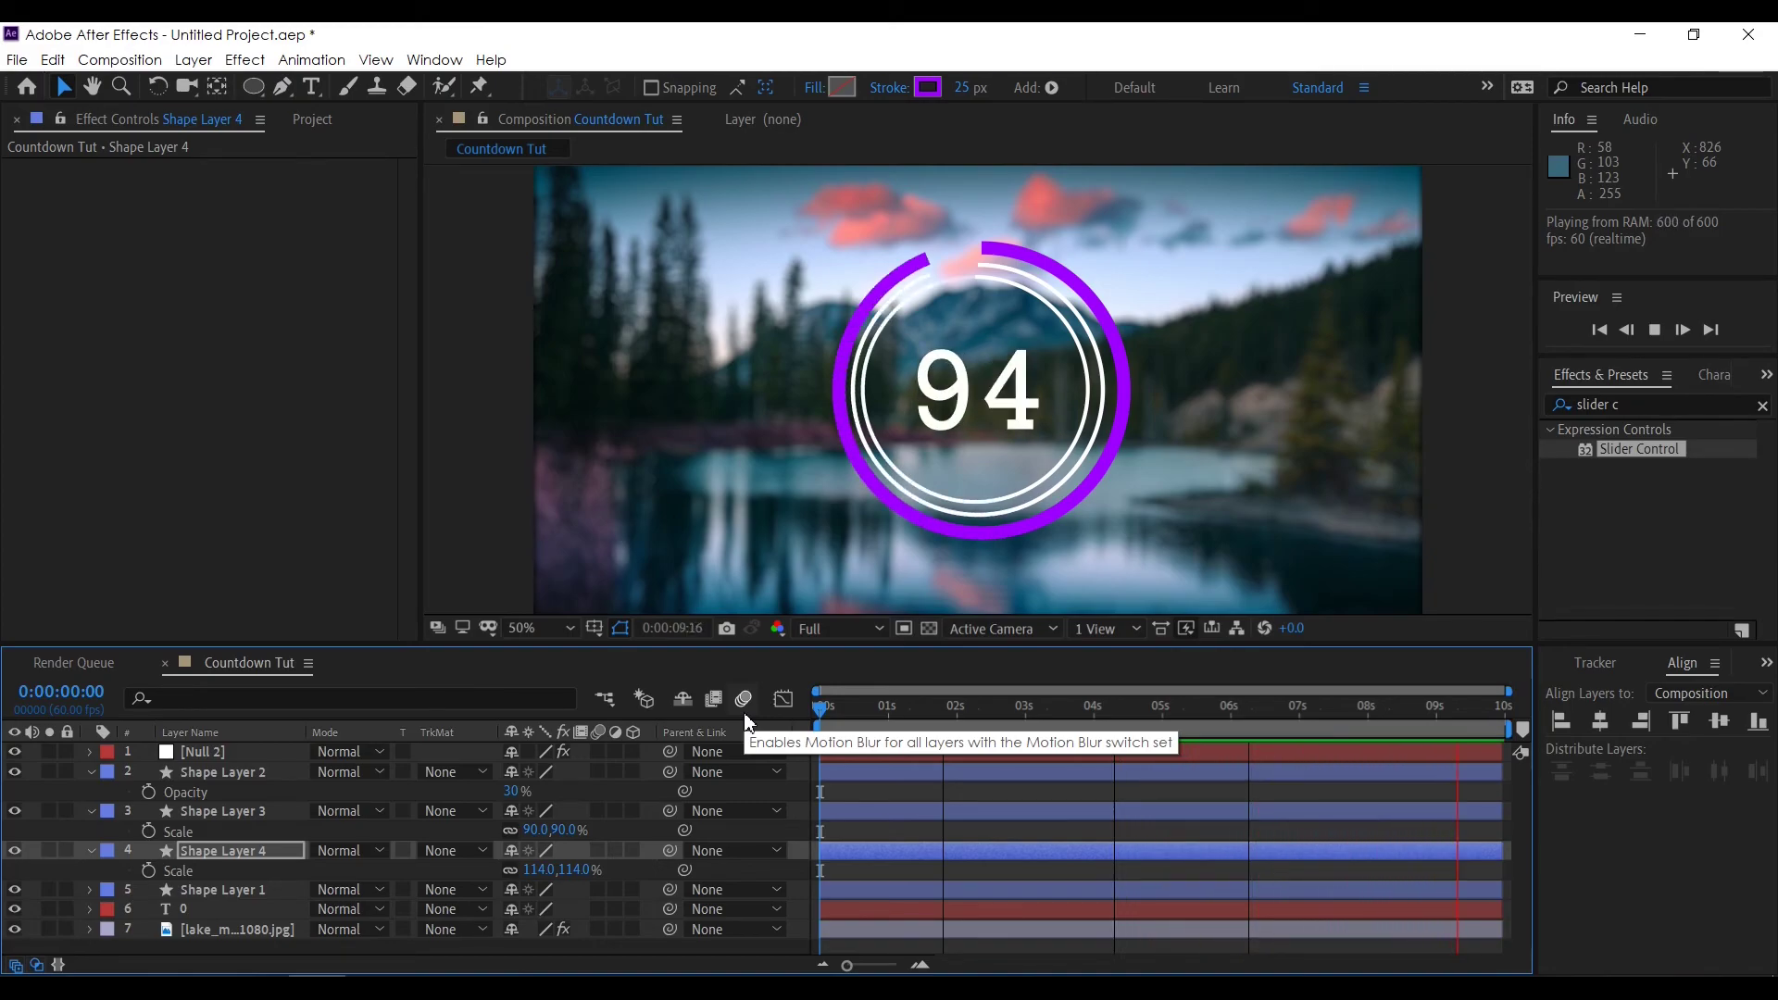
key(space)
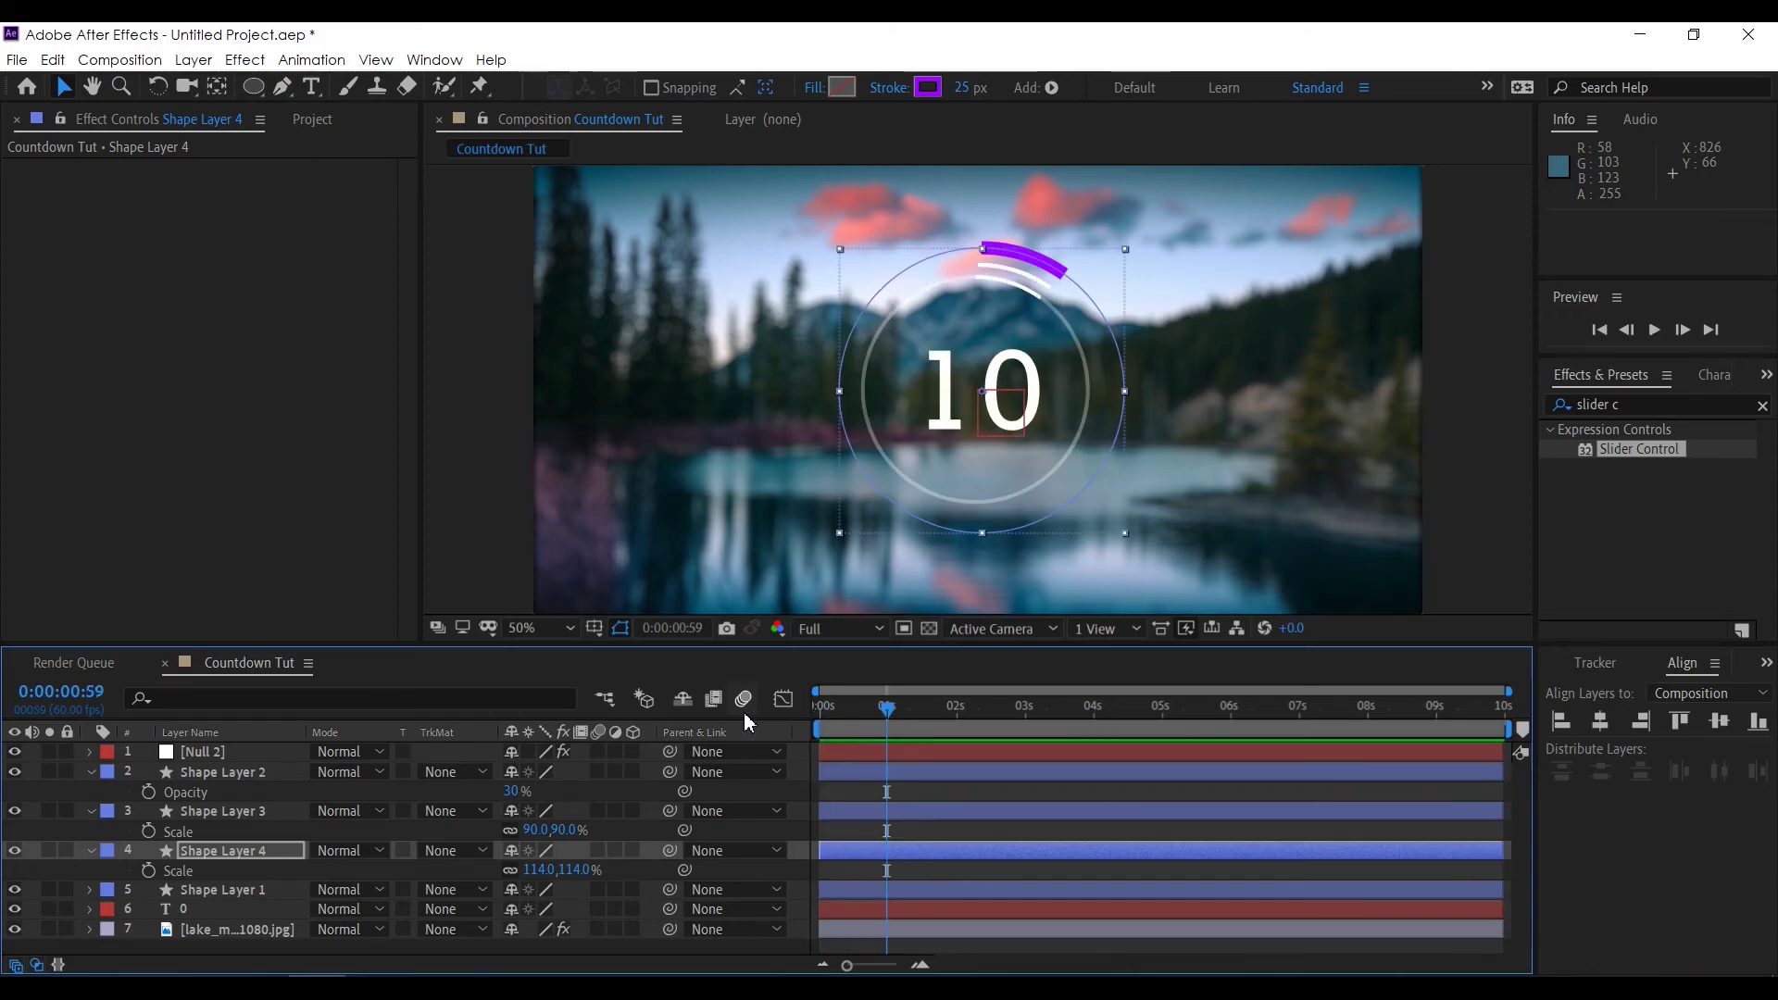